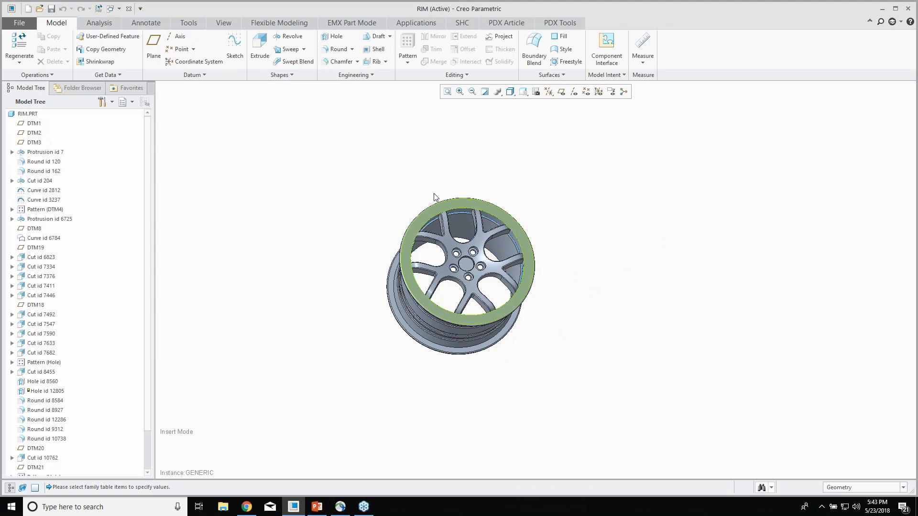
Open the ModelCHECK settings from the environment options and widen the window and Value column to examine the folder paths in config_init.mc.
left_click(18, 23)
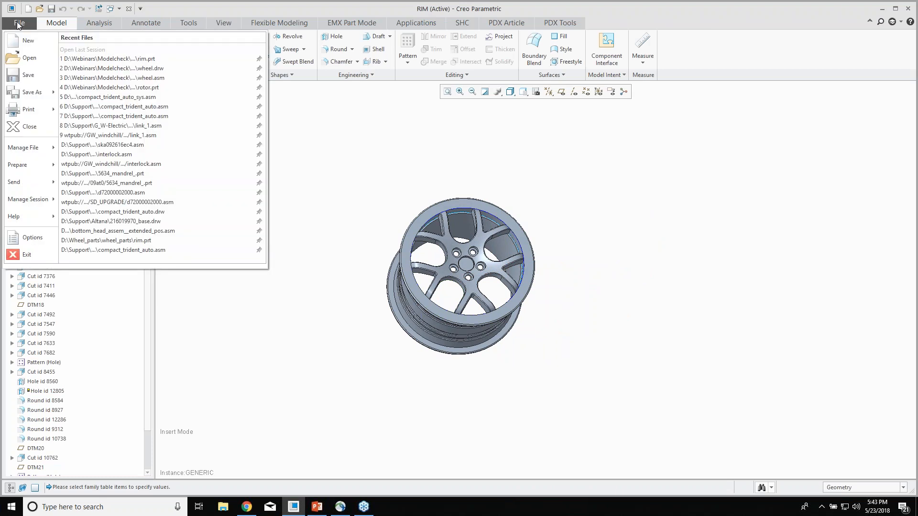
mouse_move(19, 168)
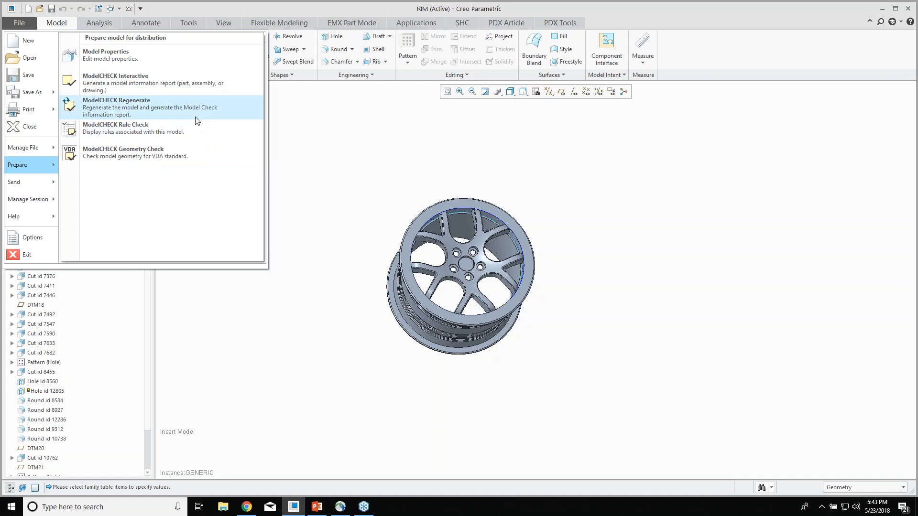
left_click(31, 237)
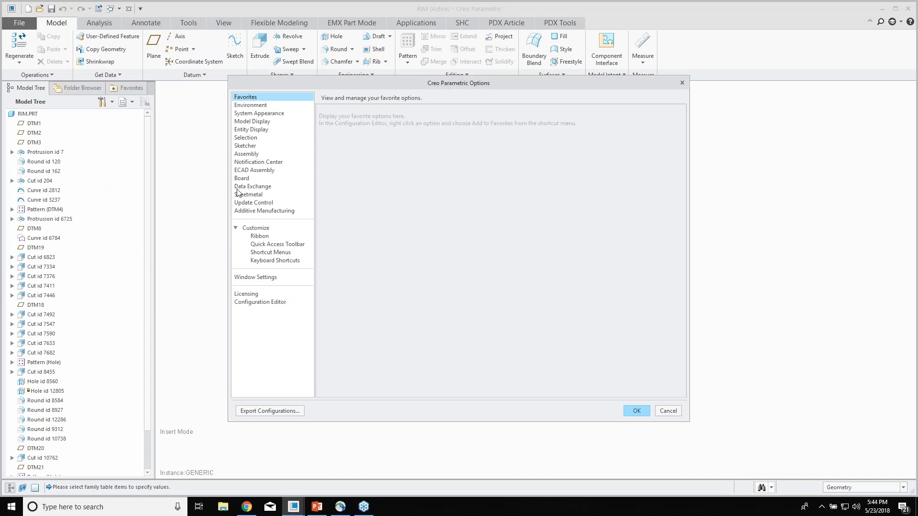
left_click(255, 106)
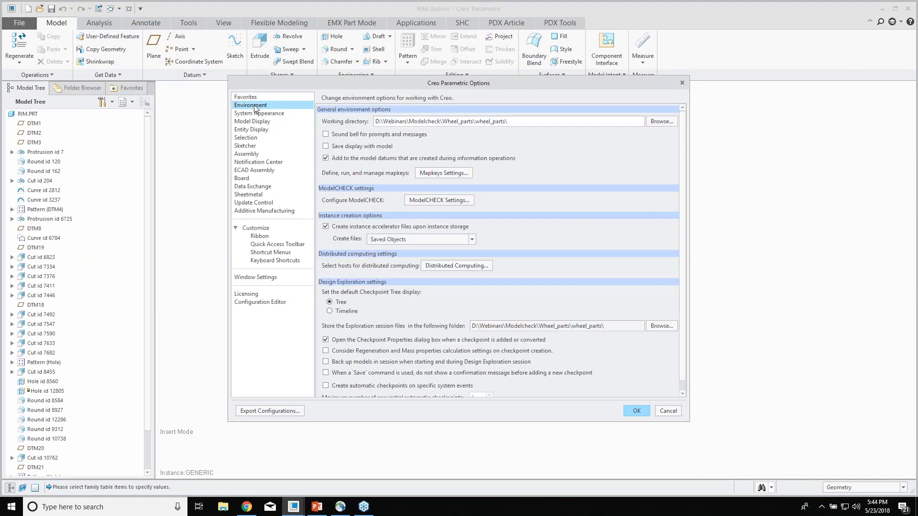
left_click(440, 200)
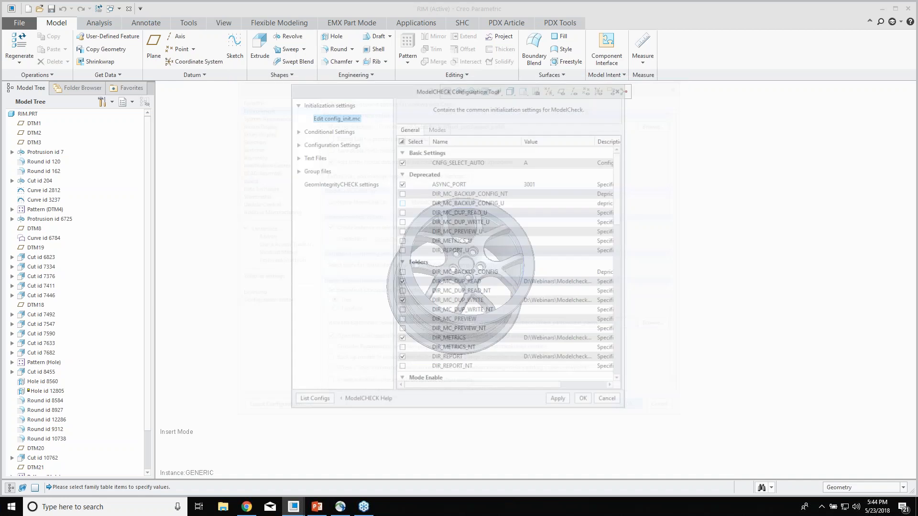
left_click_drag(455, 102, 391, 99)
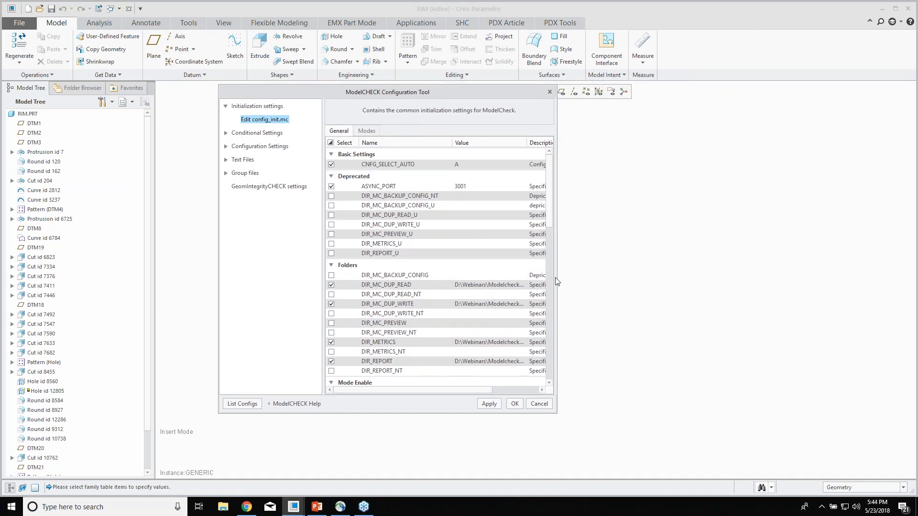
left_click_drag(556, 275, 637, 274)
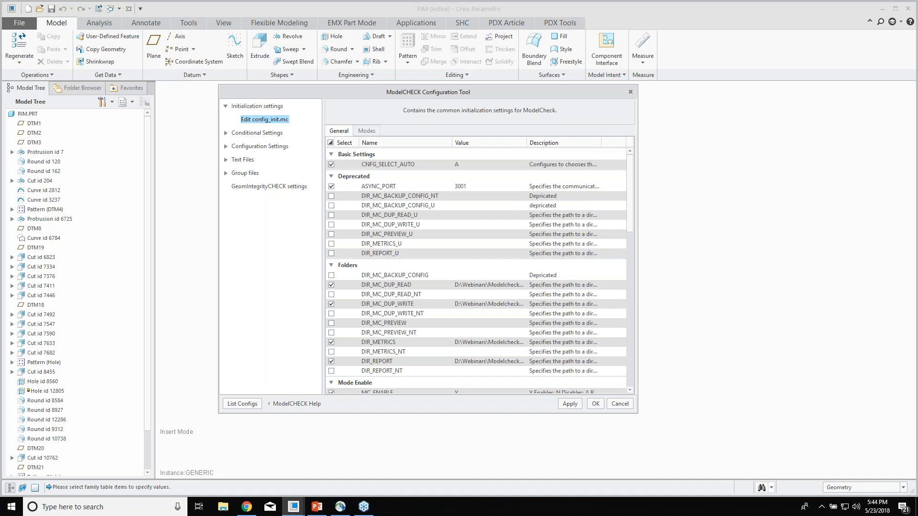
left_click_drag(527, 143, 594, 147)
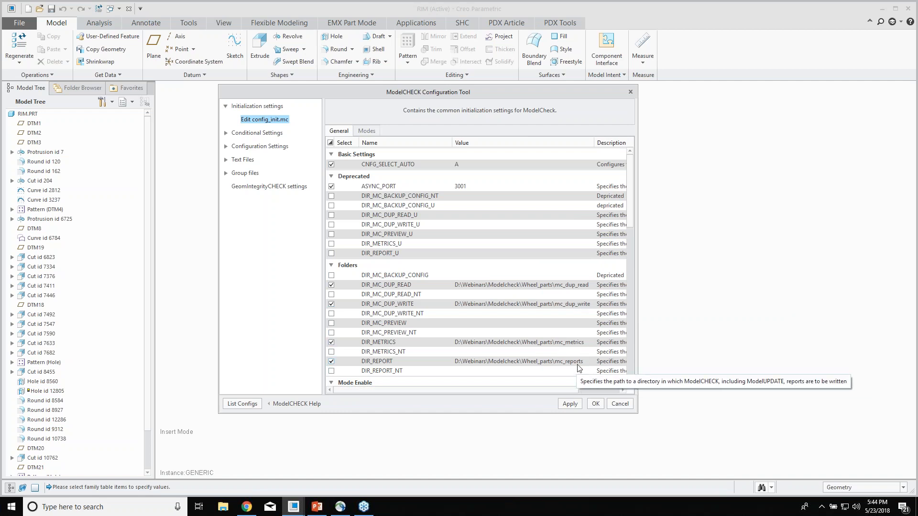
Review the conditions in condition.mcc and the list of checks in the demo_checks.mch check file.
left_click(226, 133)
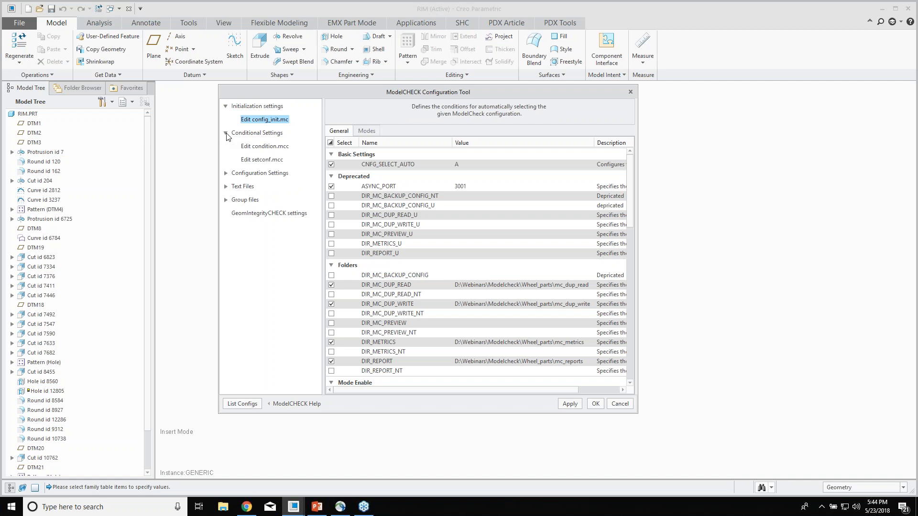
left_click(266, 147)
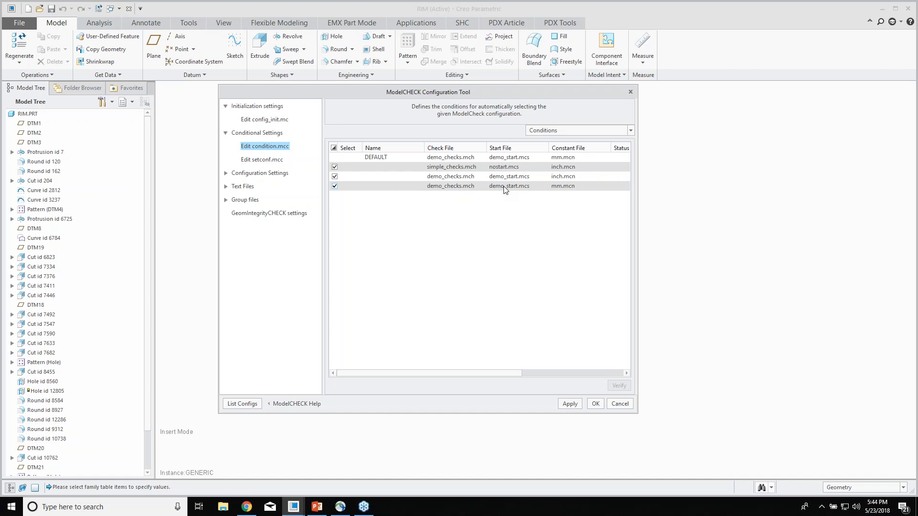
left_click(226, 174)
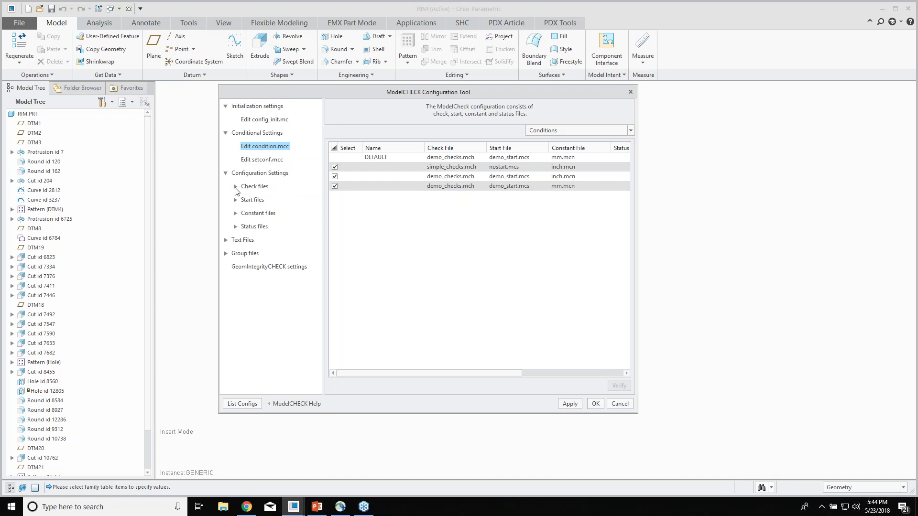
left_click(236, 188)
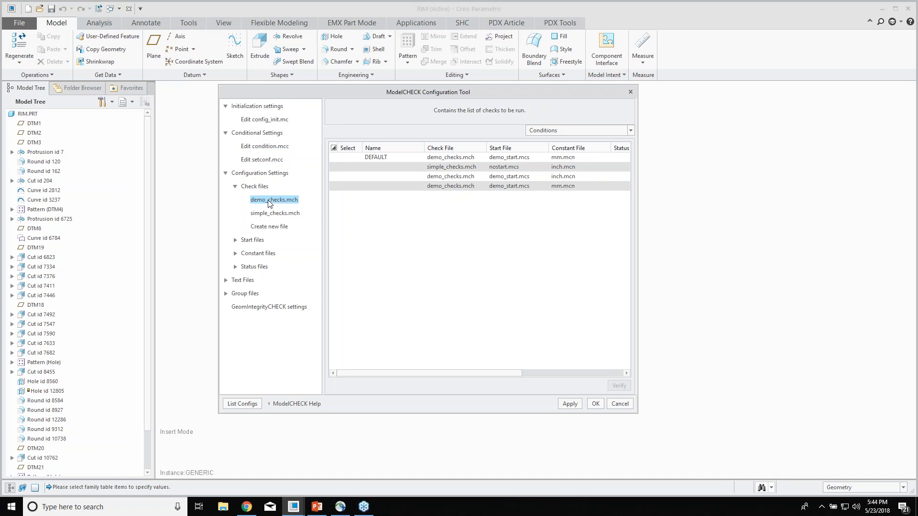
left_click(269, 200)
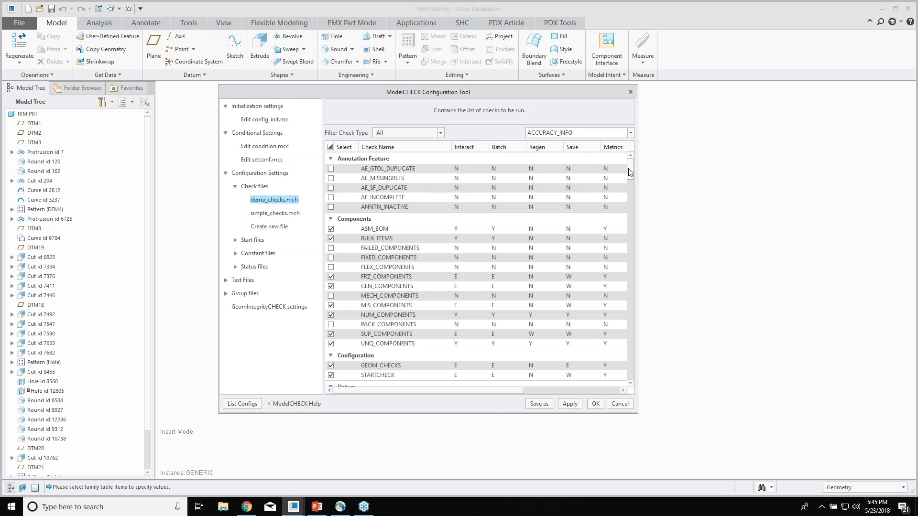
left_click_drag(628, 168, 627, 168)
left_click_drag(629, 171, 629, 180)
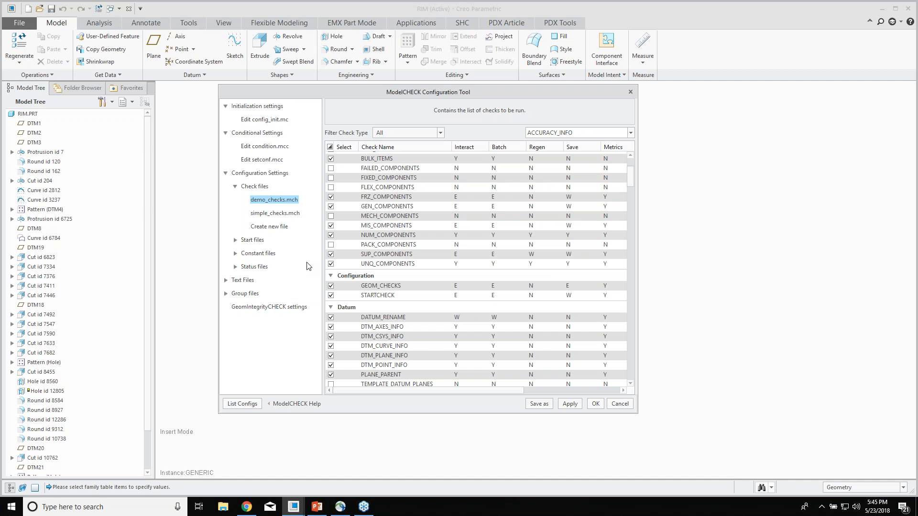
Examine the ModelCHECK text files and read through the standard inch and millimetre hole sizes in holes.txt.
left_click(226, 280)
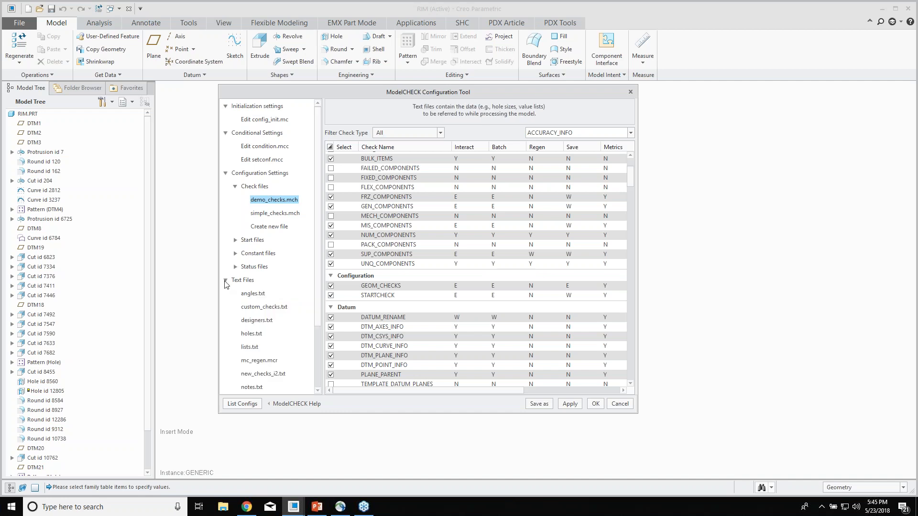
scroll(249, 304, "down", 3)
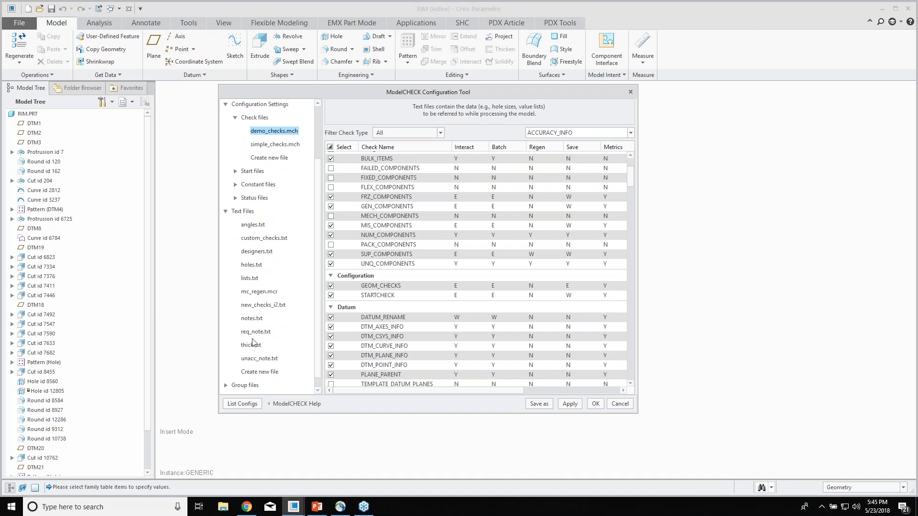
left_click(254, 267)
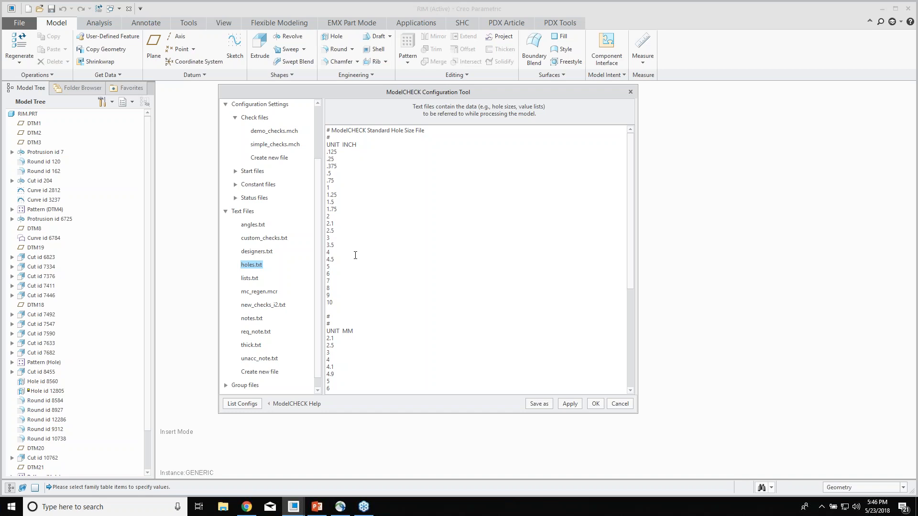
scroll(354, 234, "down", 1)
scroll(361, 245, "down", 4)
scroll(338, 230, "down", 1)
scroll(343, 244, "down", 2)
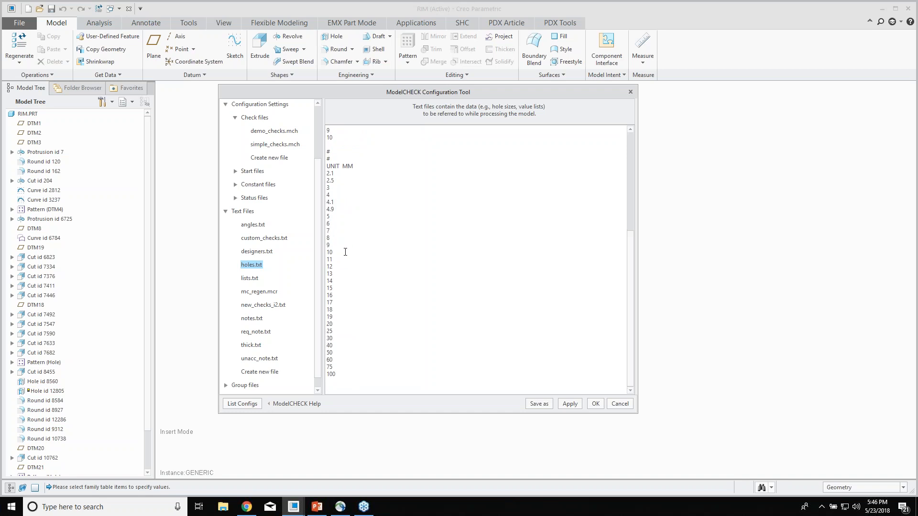
scroll(345, 252, "up", 5)
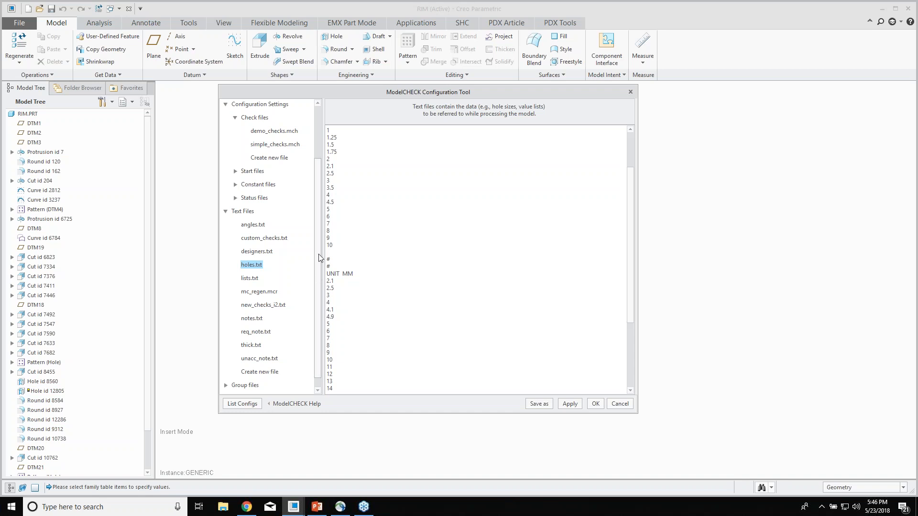
scroll(308, 174, "up", 3)
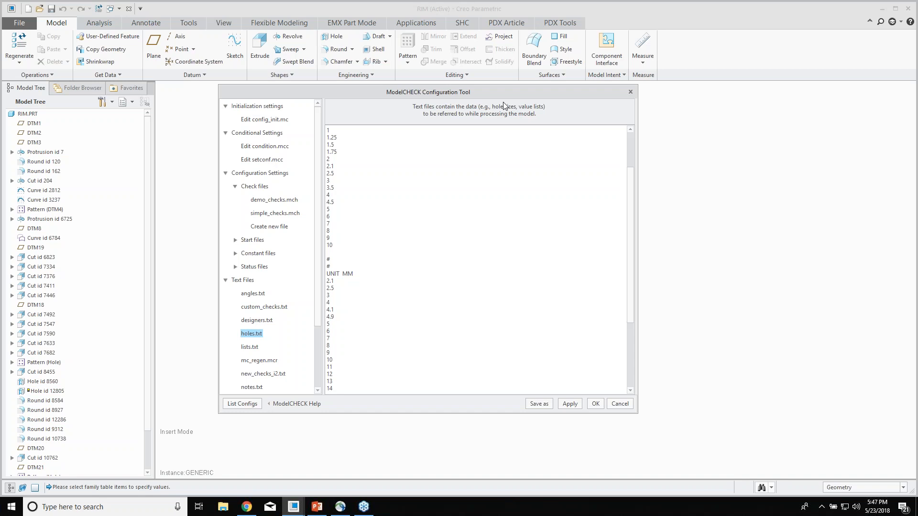
Return to the config_init.mc initialization settings and close the ModelCHECK Configuration Tool without saving.
left_click(910, 148)
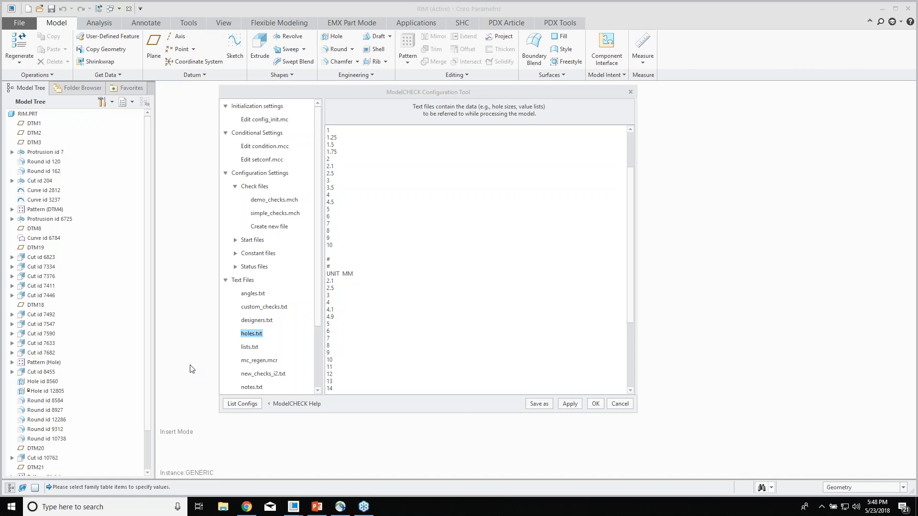
left_click(267, 120)
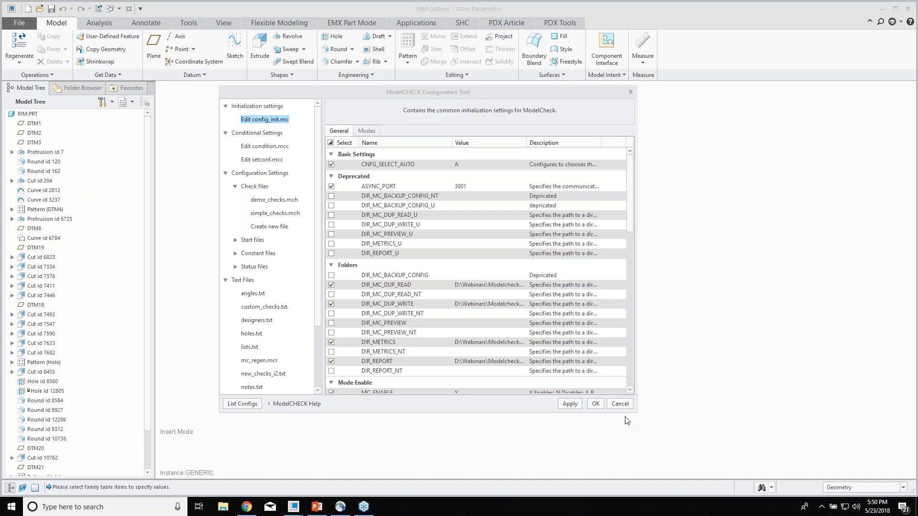
left_click(620, 404)
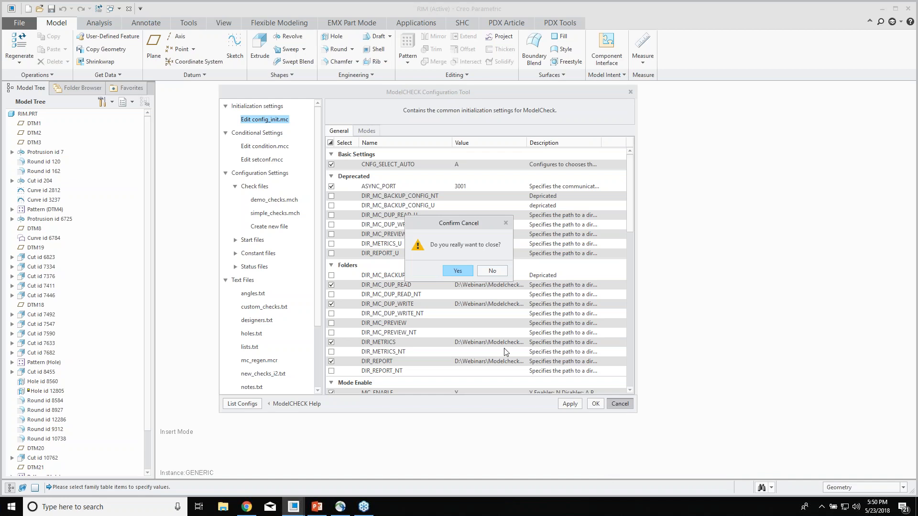
left_click(459, 270)
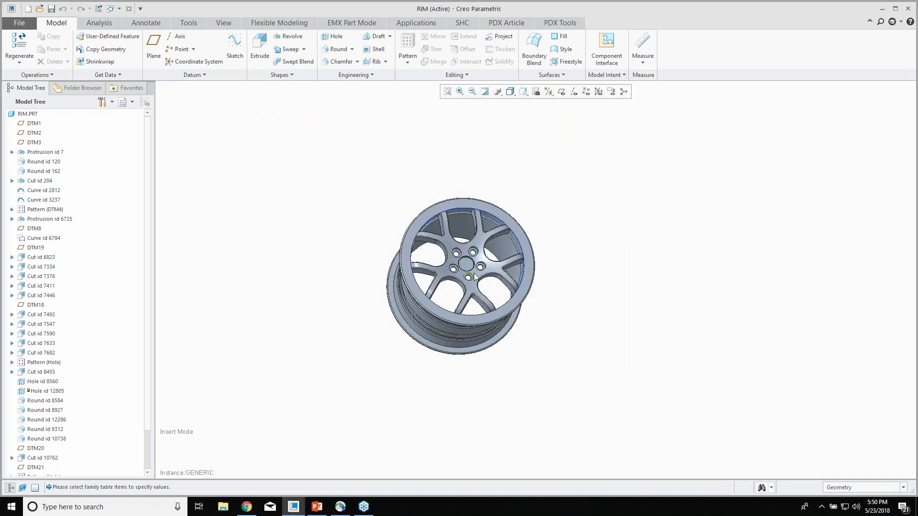
Add the ModelCHECK Interactive command to the Quick Access Toolbar.
middle_click_drag(468, 261, 473, 264)
scroll(525, 230, "down", 1)
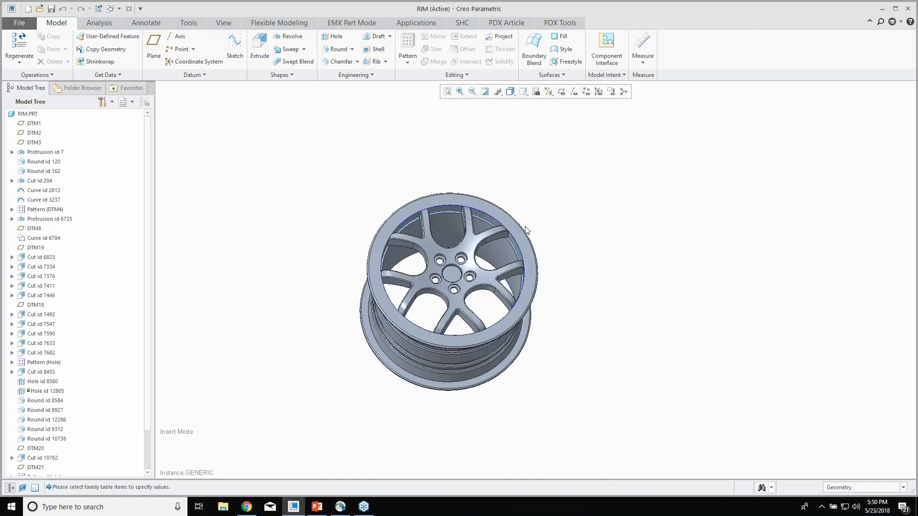
left_click(12, 25)
mouse_move(24, 164)
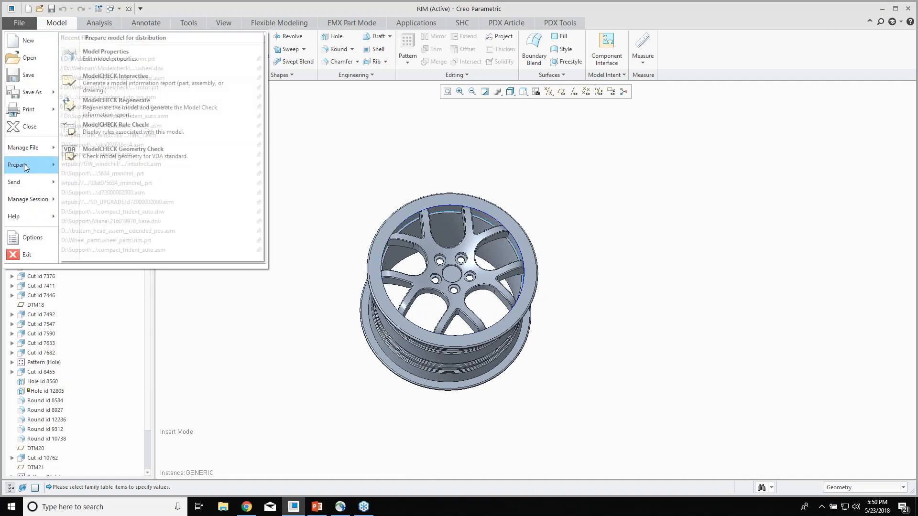
right_click(123, 82)
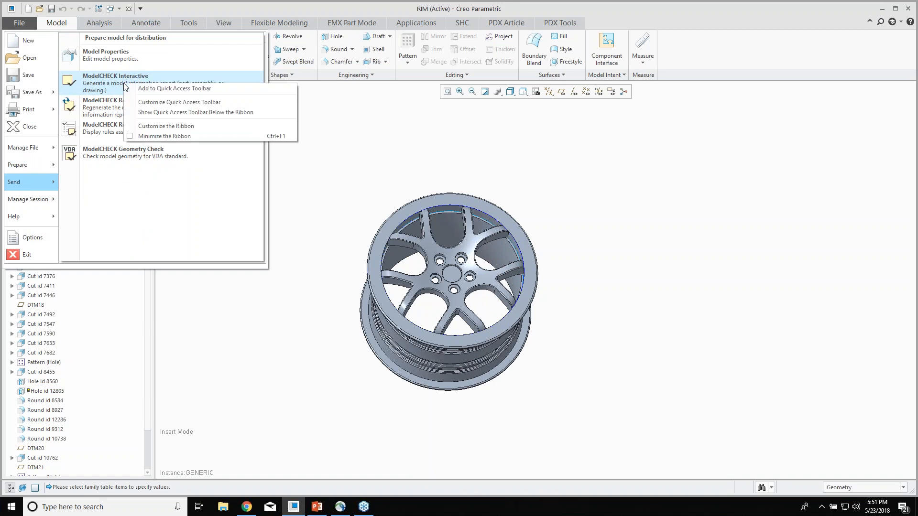
left_click(163, 89)
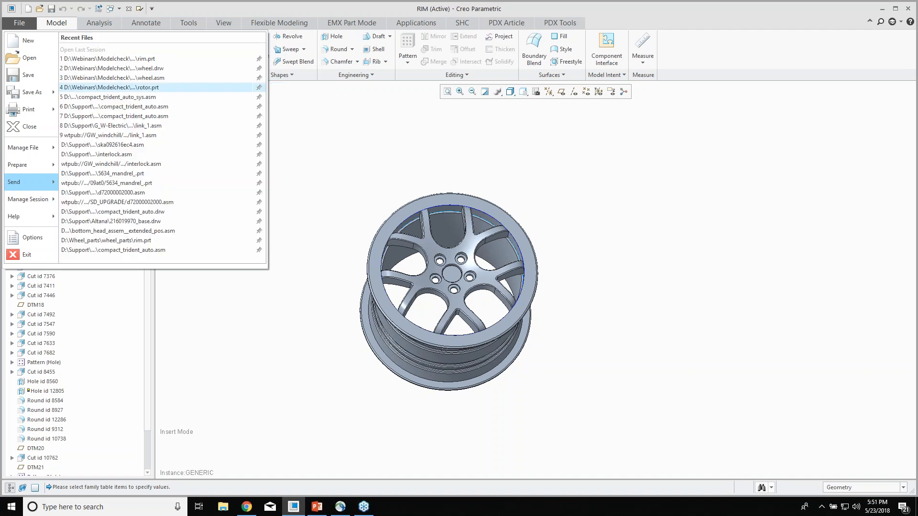
Run ModelCHECK Interactive on the rim part and move the wheel model clear of the report.
left_click(140, 11)
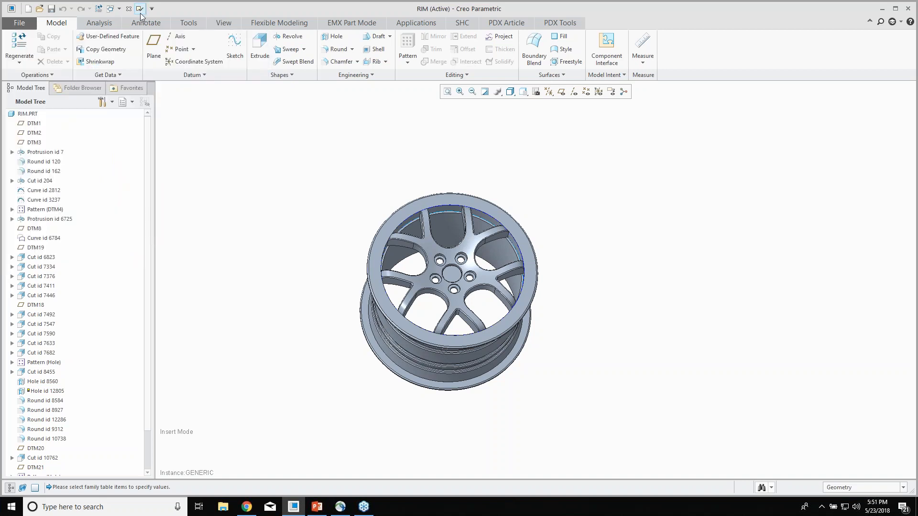
left_click(140, 9)
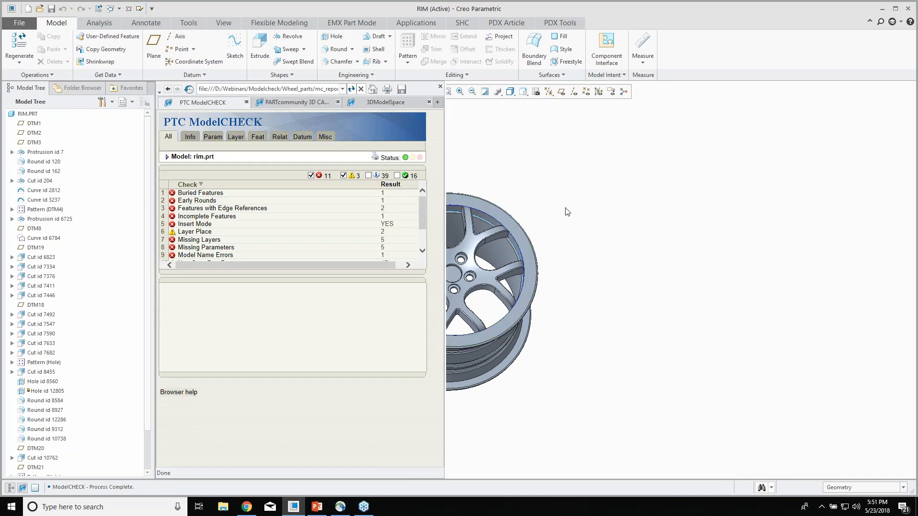
middle_click_drag(518, 261, 706, 240, "shift")
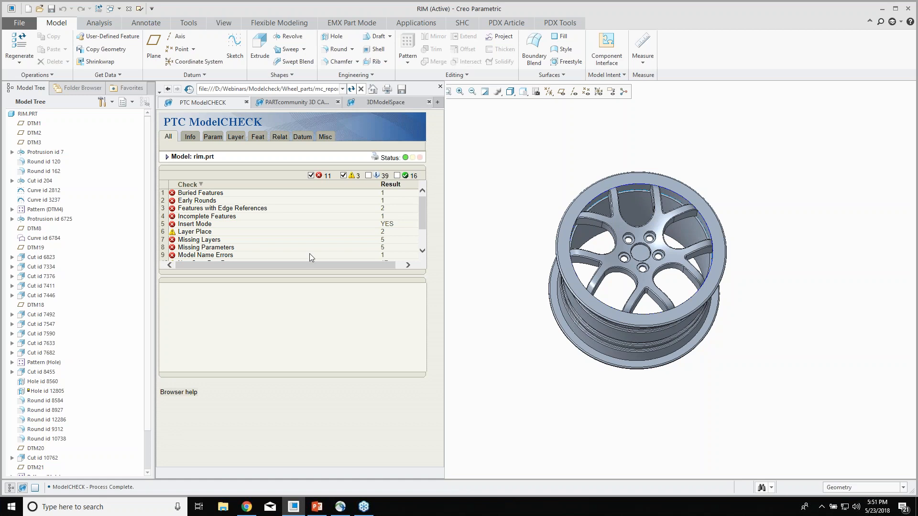
Filter the ModelCHECK report to show only errors, hiding the warnings, and look through the listed checks.
left_click_drag(420, 216, 420, 196)
left_click(311, 175)
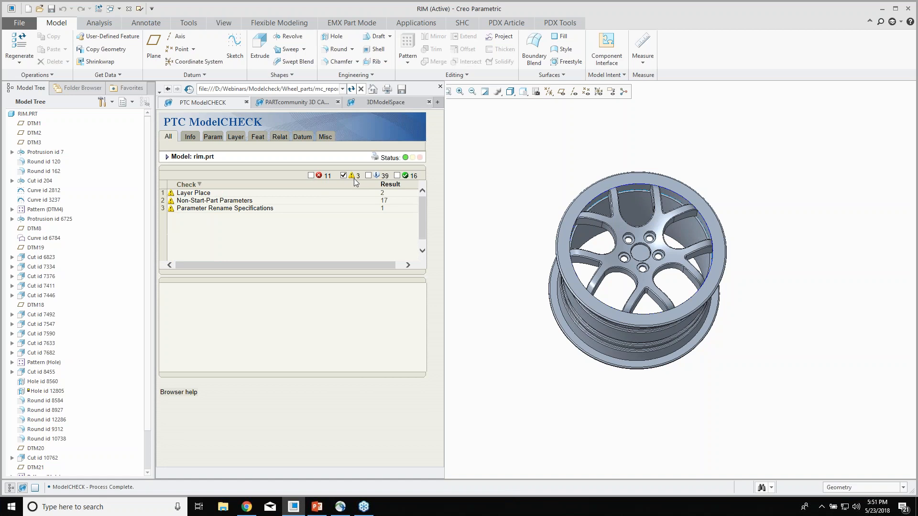
left_click(343, 175)
left_click(311, 175)
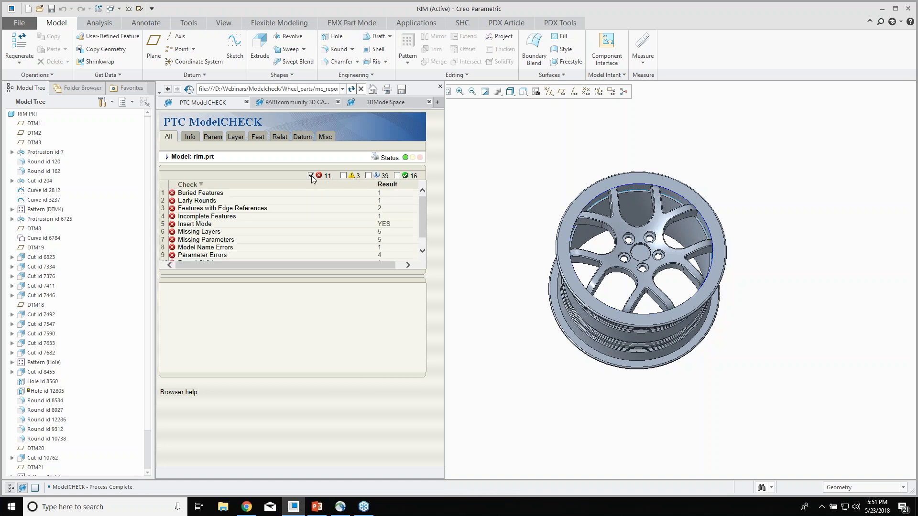
scroll(324, 211, "down", 1)
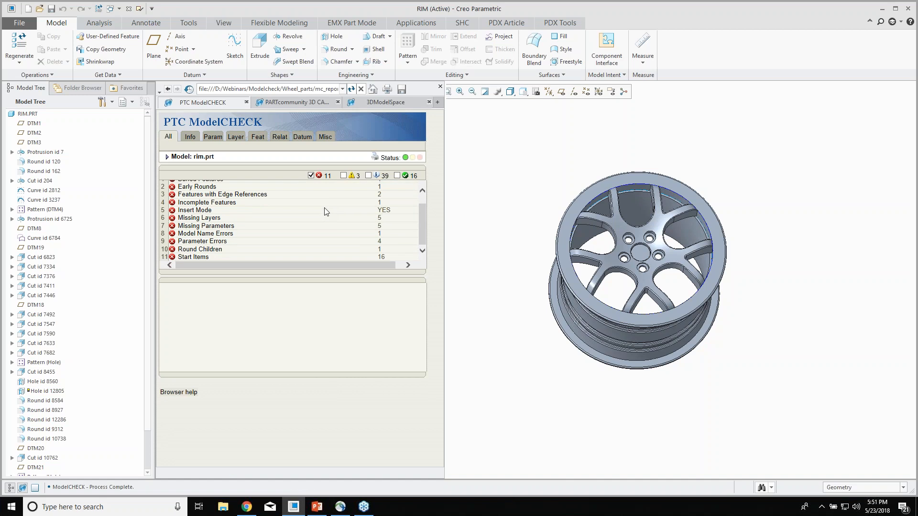
scroll(324, 212, "up", 1)
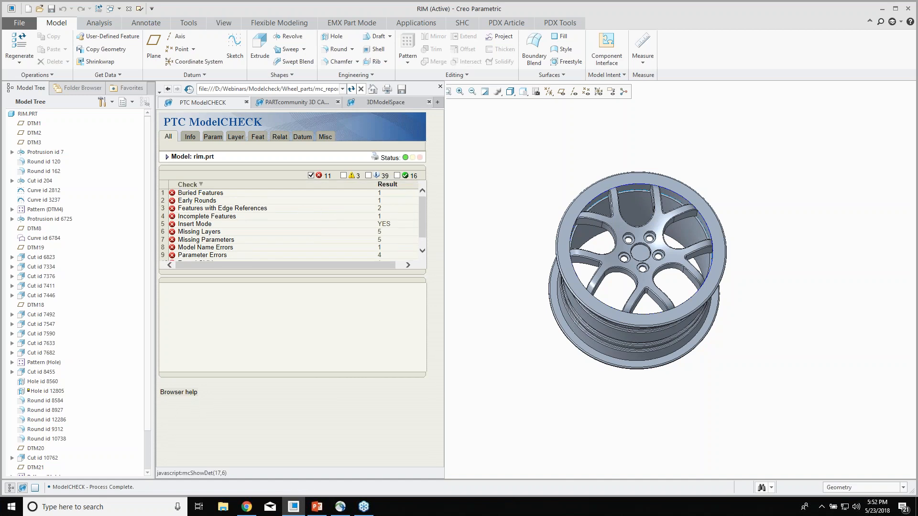
Open the Buried Features check details and highlight feature id 8455 in blue on the wheel model.
left_click(202, 194)
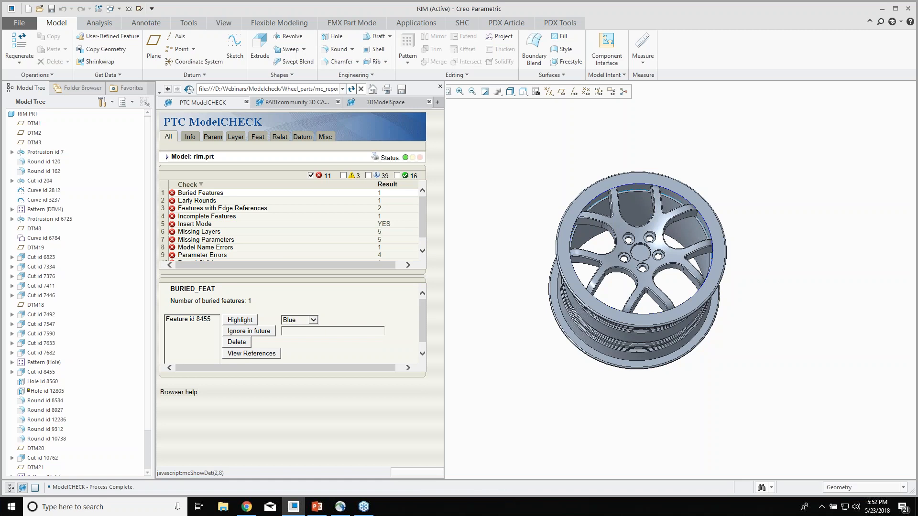
left_click(195, 201)
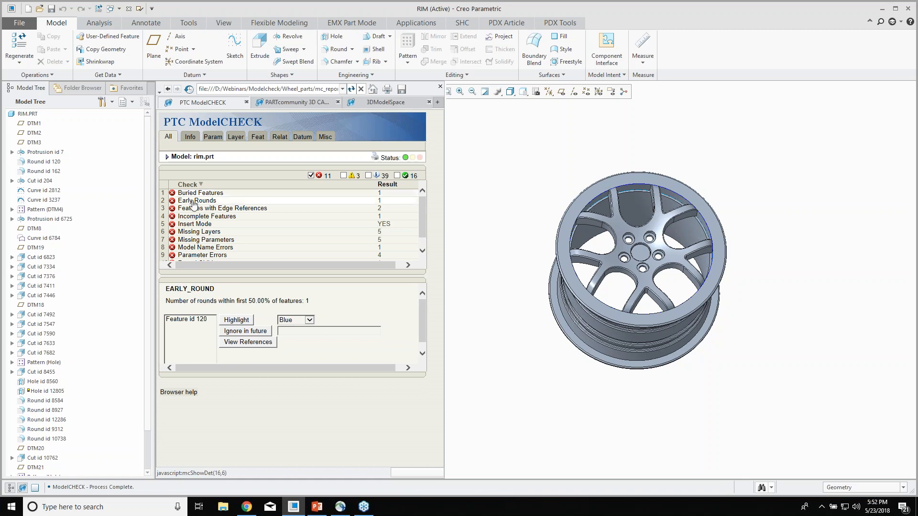
left_click(196, 194)
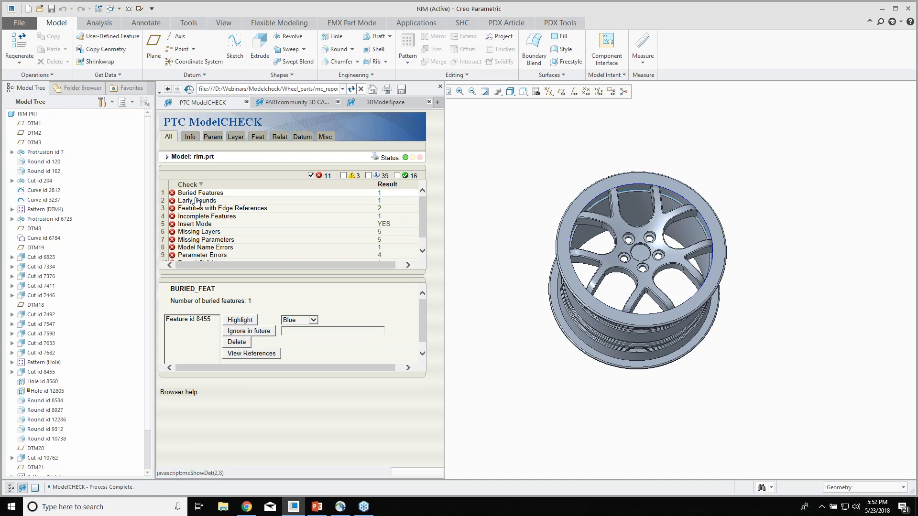
left_click(193, 322)
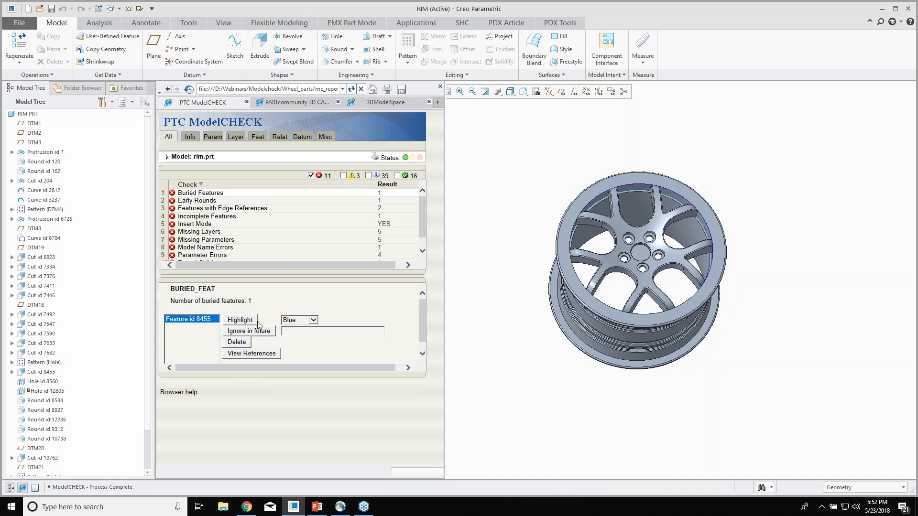
left_click(314, 321)
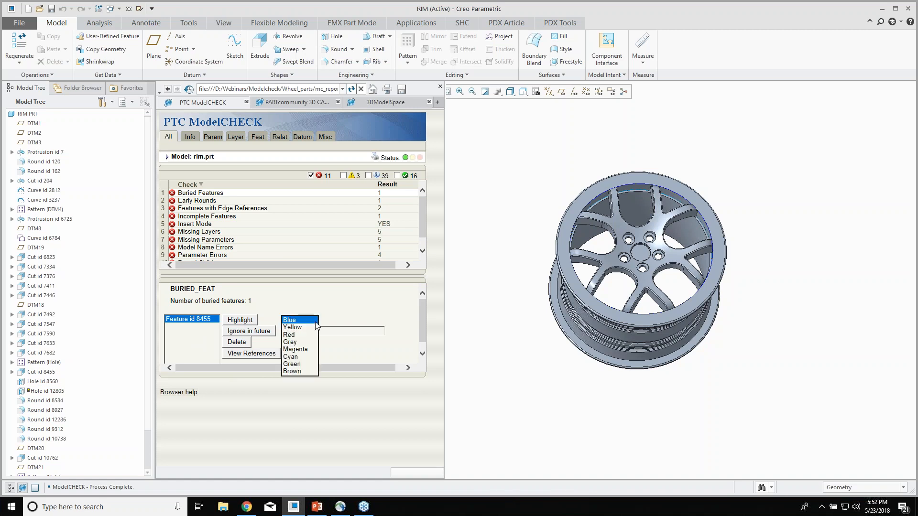
left_click(315, 323)
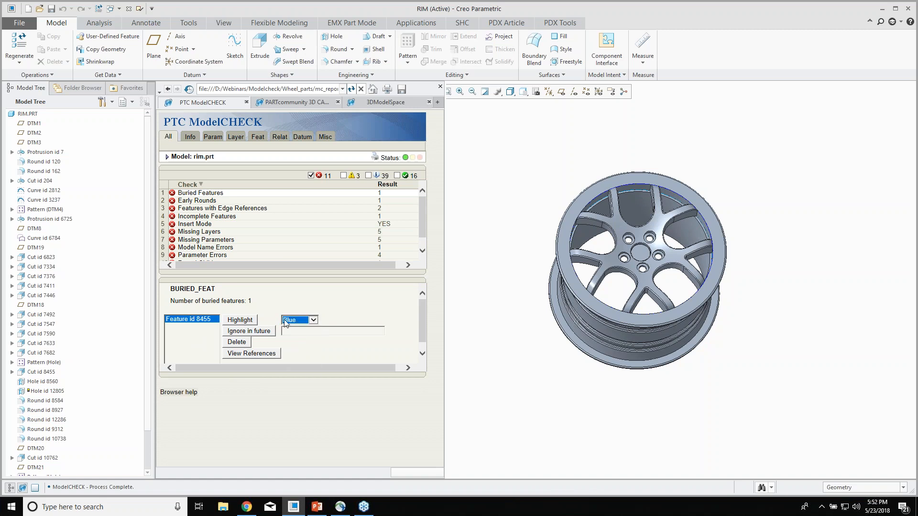
left_click(241, 321)
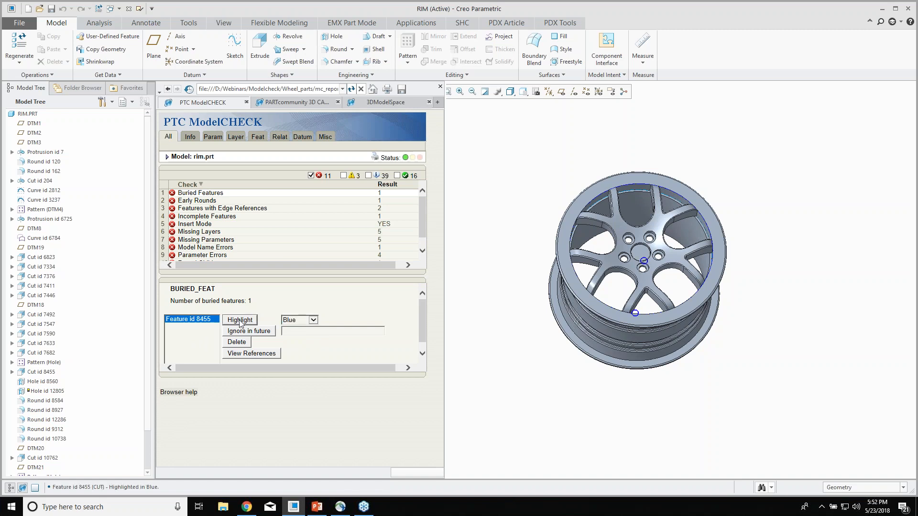
Examine the highlighted buried cut in relation to the bolt holes and hub from several angles.
middle_click_drag(656, 308, 645, 263)
scroll(645, 263, "up", 10)
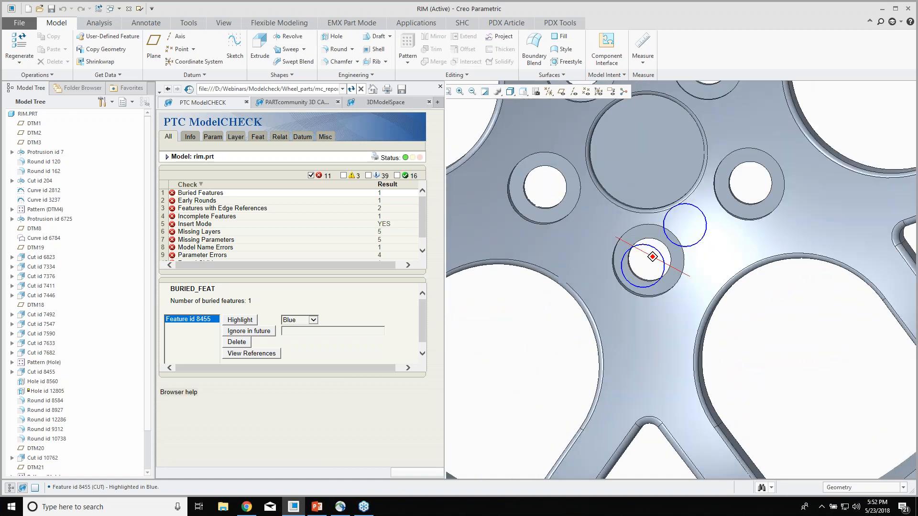
scroll(651, 258, "down", 10)
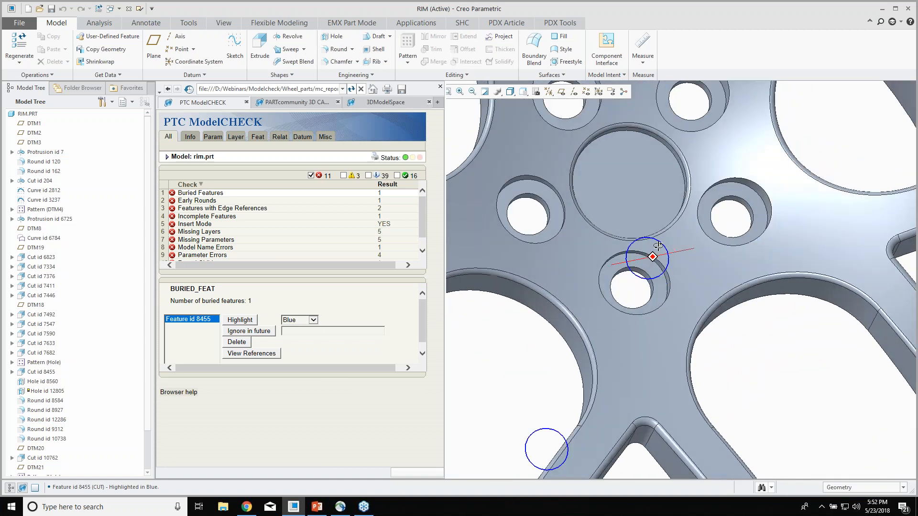
mouse_move(622, 280)
middle_mouse_down()
mouse_move(659, 270)
mouse_move(628, 263)
mouse_move(670, 275)
mouse_move(708, 268)
middle_mouse_up()
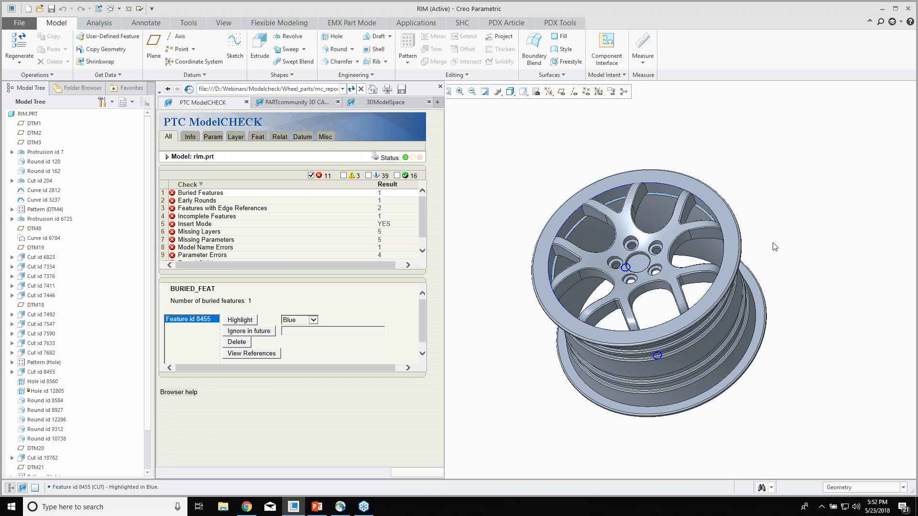
mouse_move(762, 251)
middle_mouse_down()
mouse_move(754, 232)
mouse_move(795, 249)
middle_mouse_up()
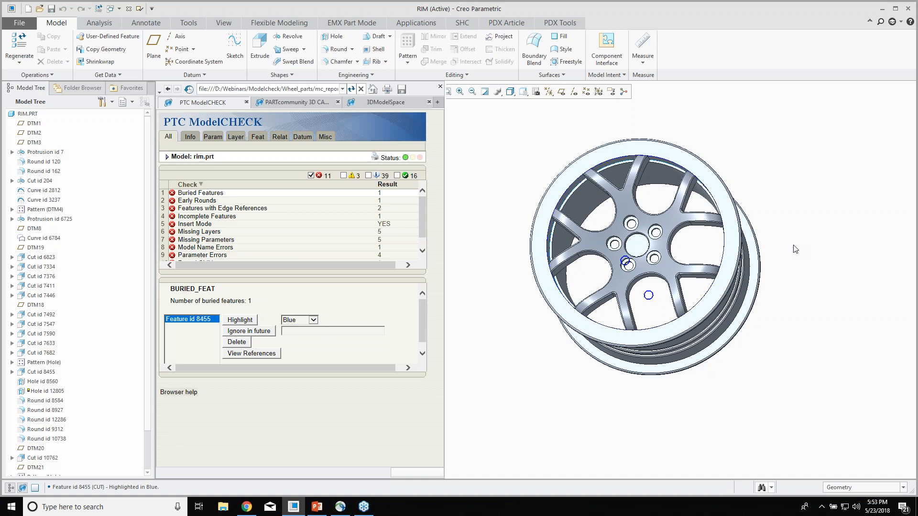
middle_click_drag(589, 273, 609, 259)
scroll(634, 280, "up", 3)
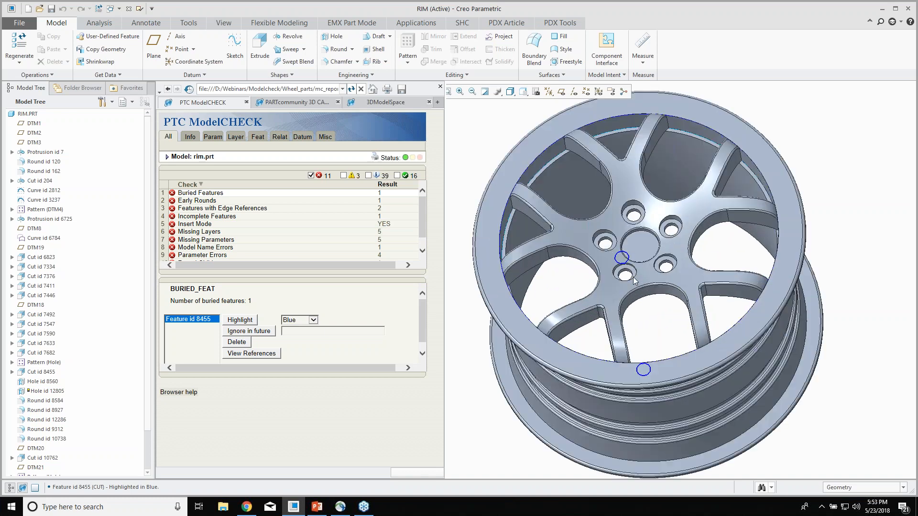
scroll(634, 280, "down", 2)
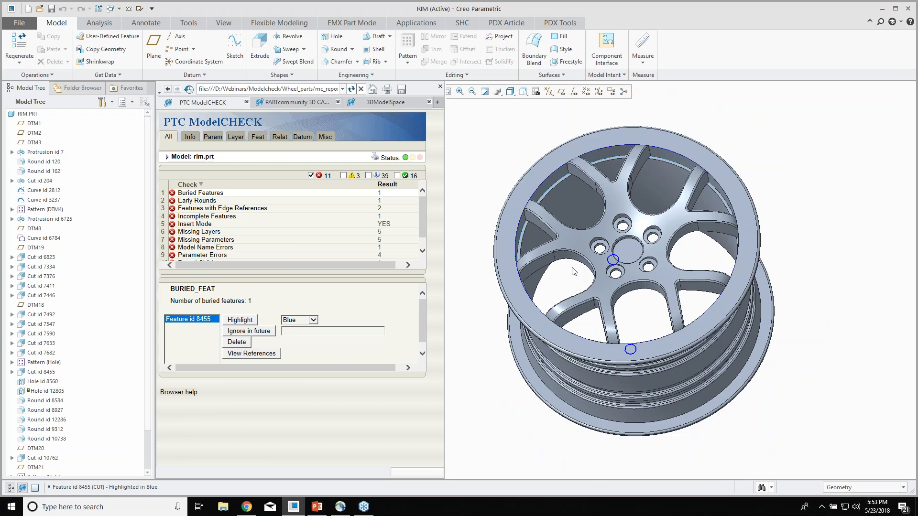
View the references of buried feature 8455, check its parents and children, and close the Reference Viewer.
left_click(241, 354)
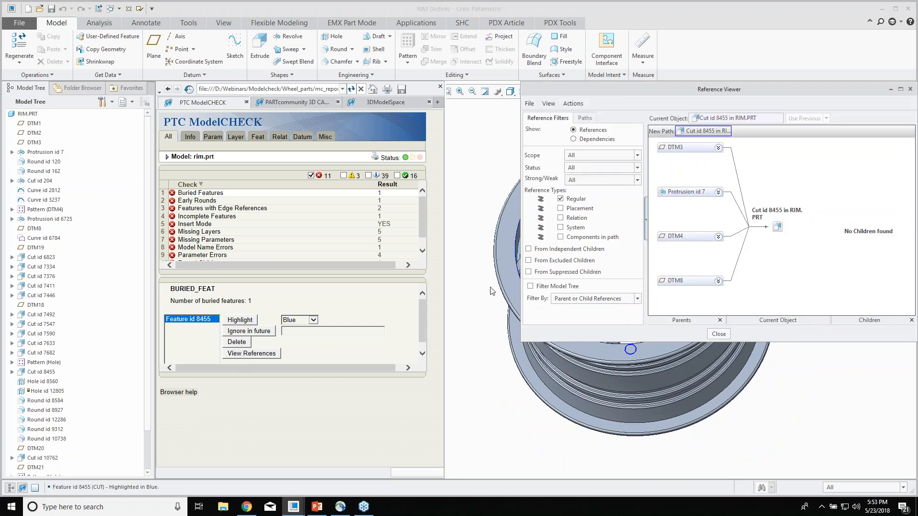
left_click_drag(674, 91, 793, 96)
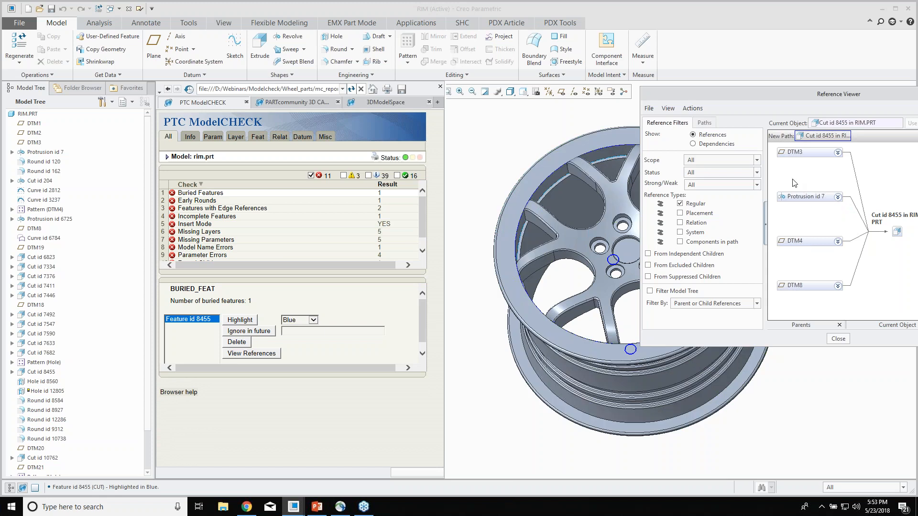
left_click_drag(760, 97, 572, 97)
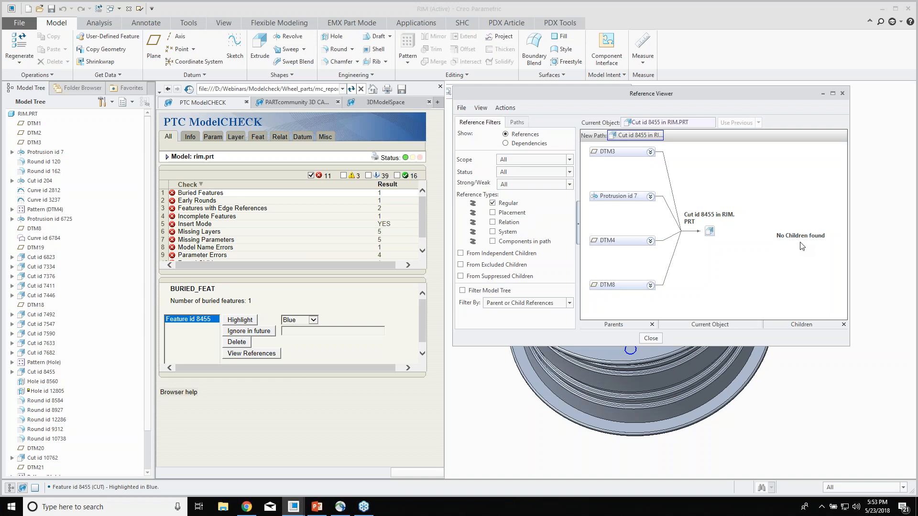
left_click(651, 338)
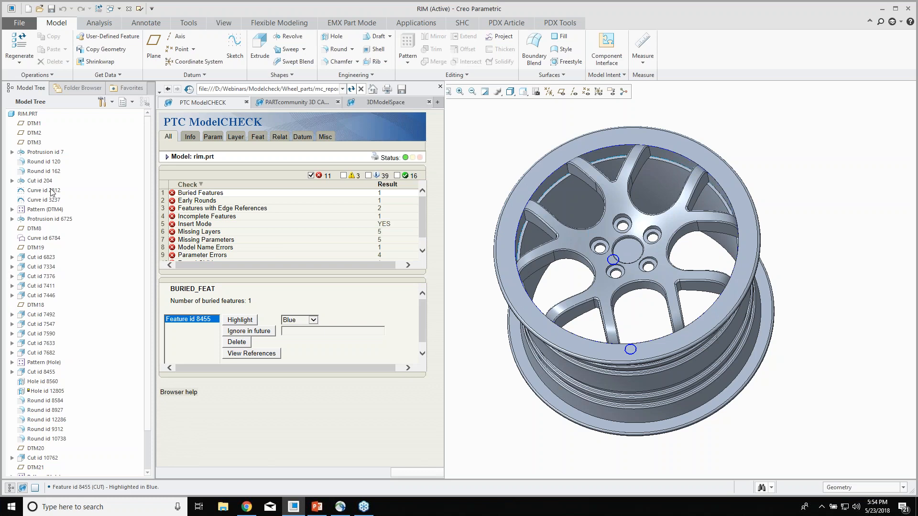
Add the Feat ID column to the Model Tree and look through the feature IDs of the rim part.
scroll(51, 299, "down", 1)
scroll(52, 299, "up", 1)
left_click(112, 103)
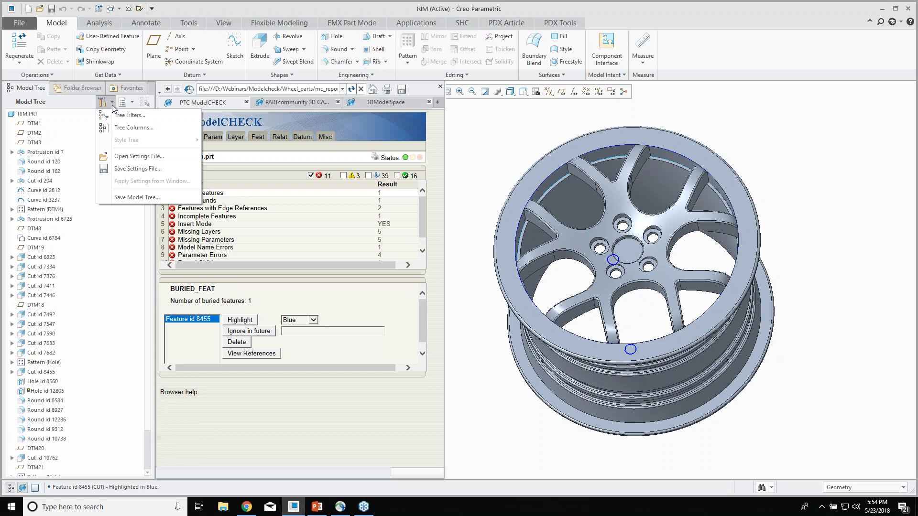
left_click(133, 128)
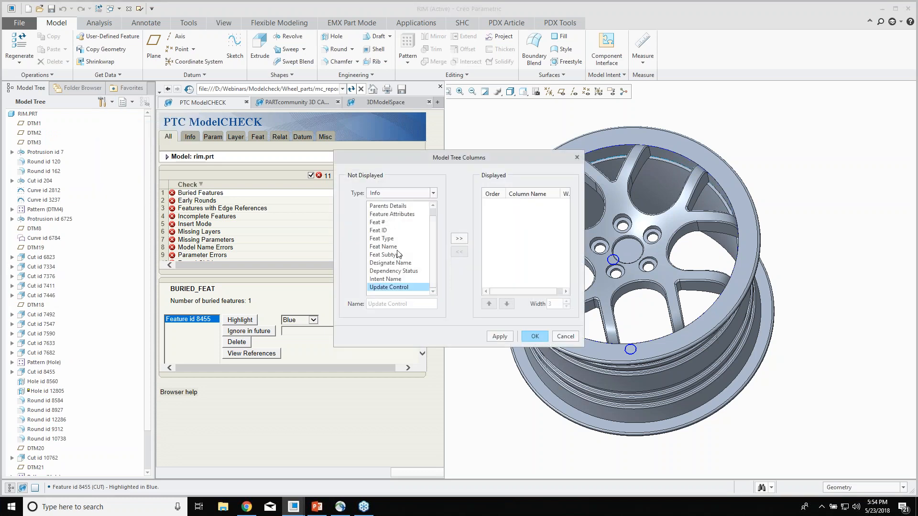
left_click(380, 232)
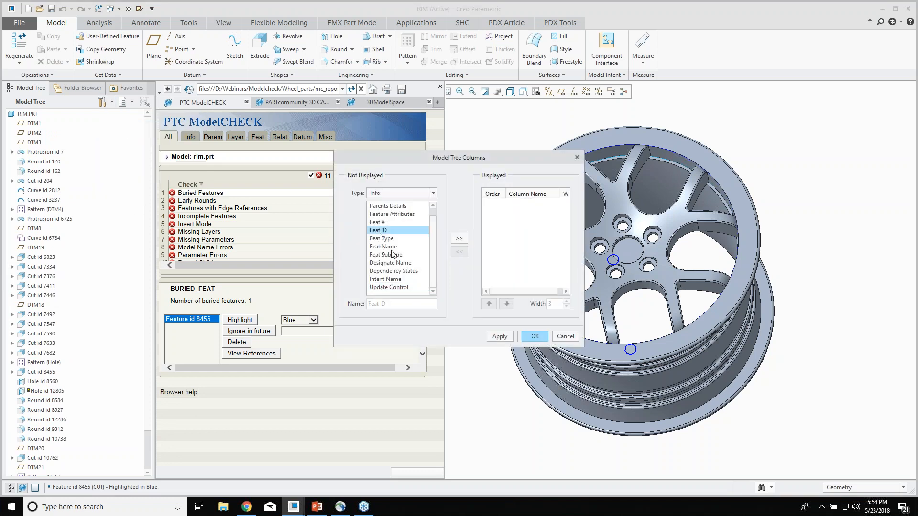
left_click(459, 238)
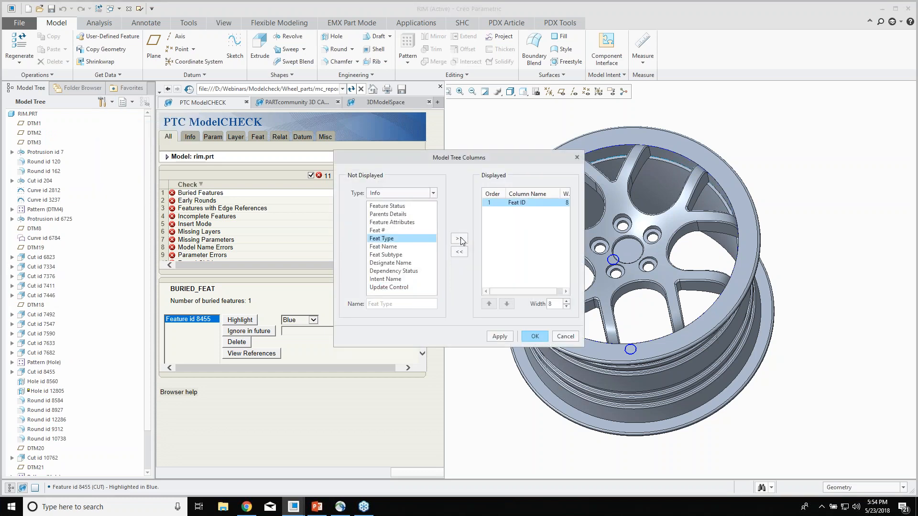
left_click(500, 337)
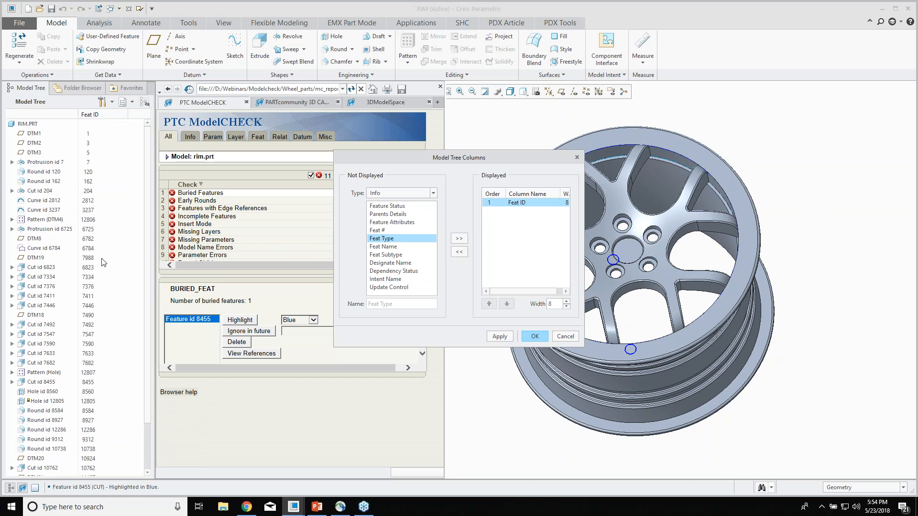
left_click(535, 336)
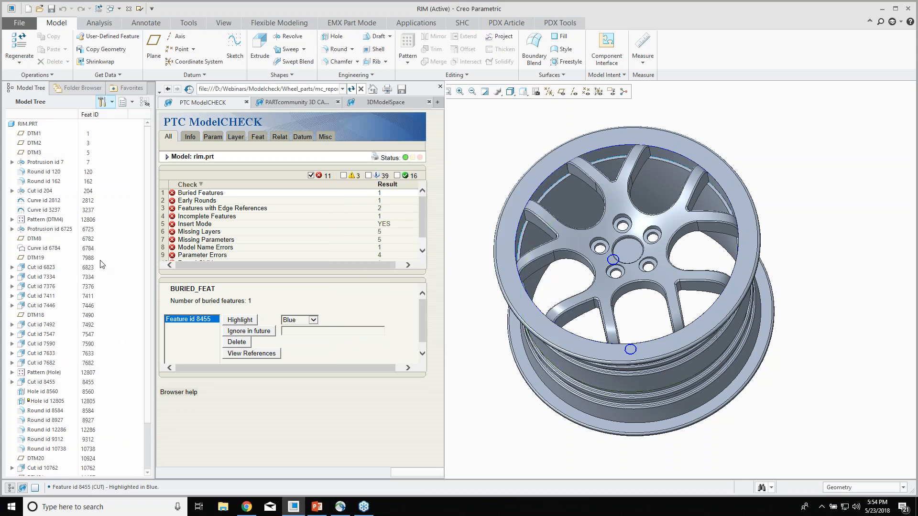
scroll(103, 264, "down", 2)
scroll(102, 265, "down", 2)
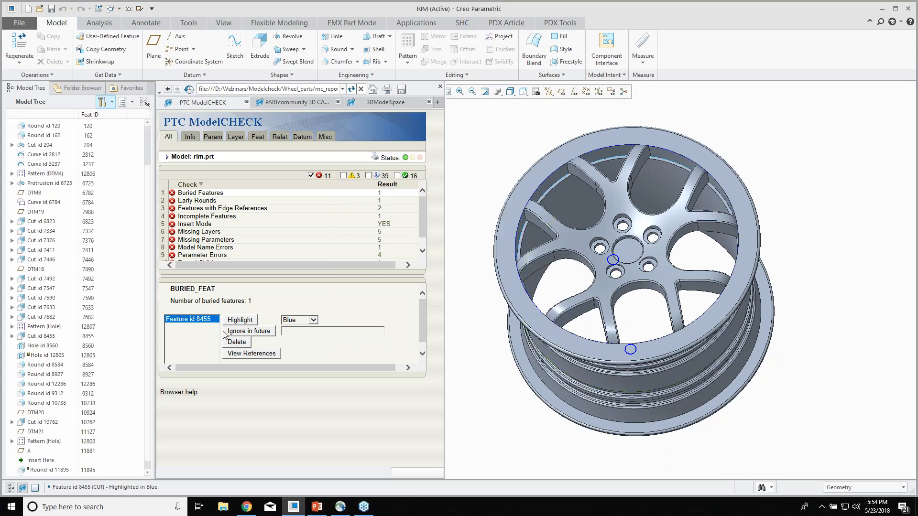
scroll(97, 281, "down", 1)
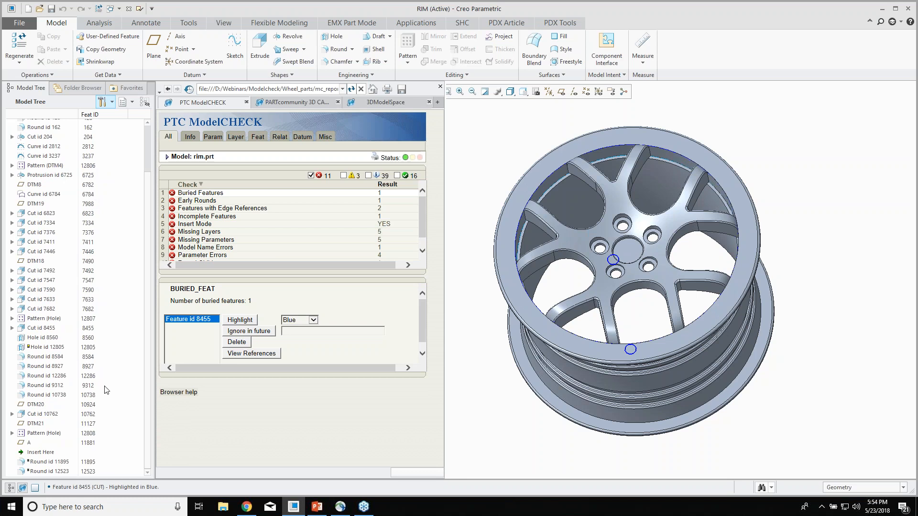
scroll(106, 290, "up", 3)
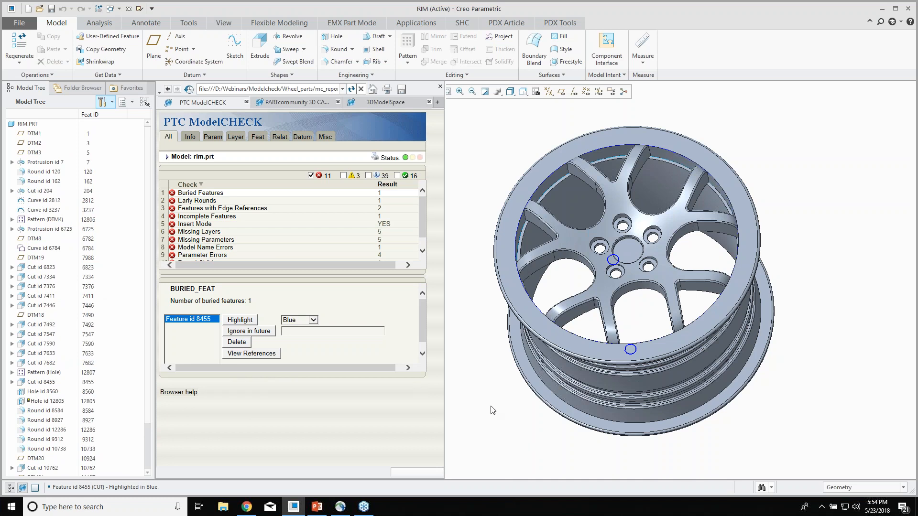
Use the Search Tool to find the feature whose ID is equal to 8455 and select it in the model.
left_click(761, 487)
left_click_drag(824, 9, 621, 82)
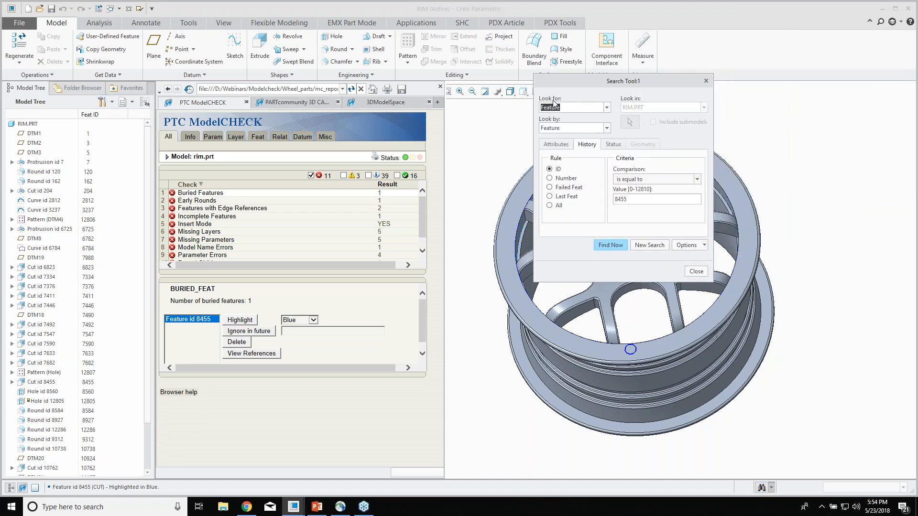
left_click(560, 145)
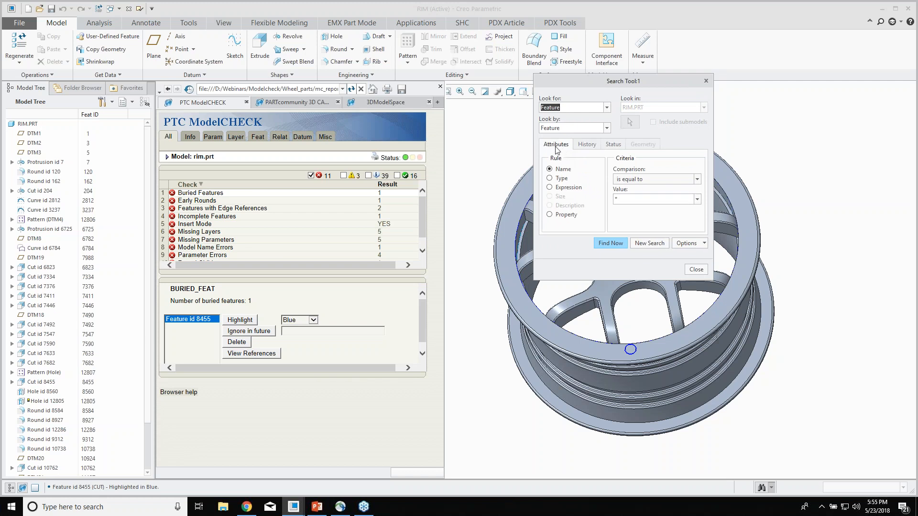
left_click(589, 148)
left_click_drag(630, 199, 609, 198)
type("8455")
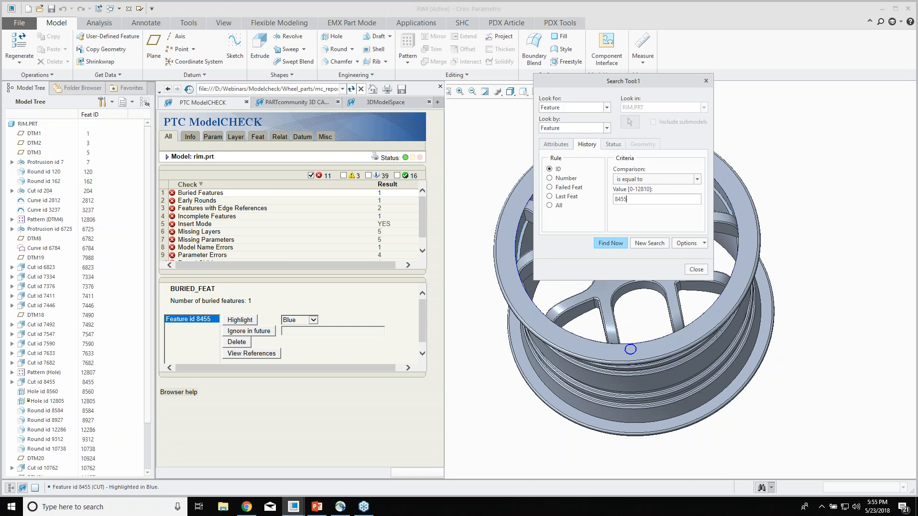
left_click(603, 242)
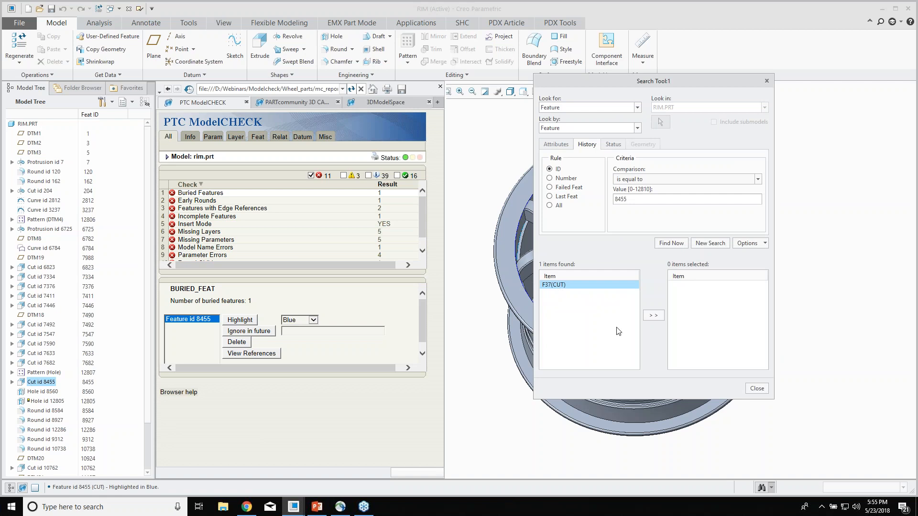
left_click(654, 315)
left_click(683, 286)
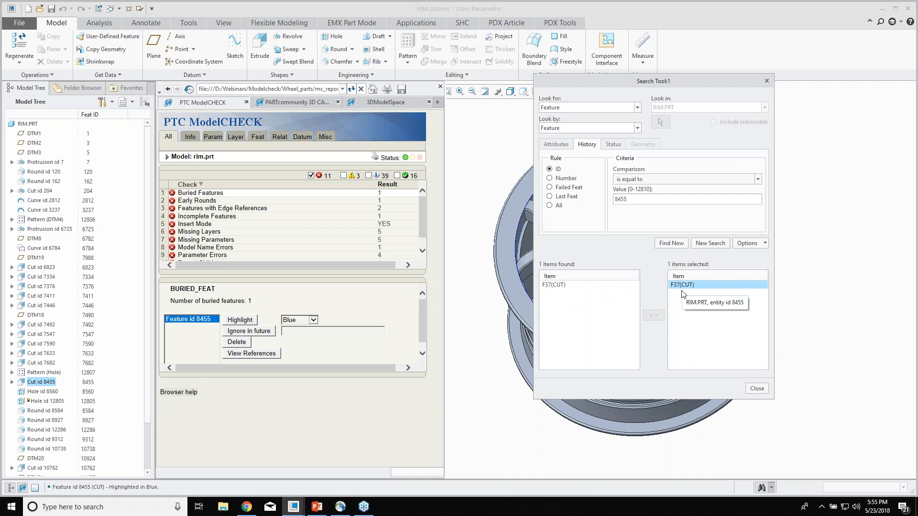
left_click(756, 389)
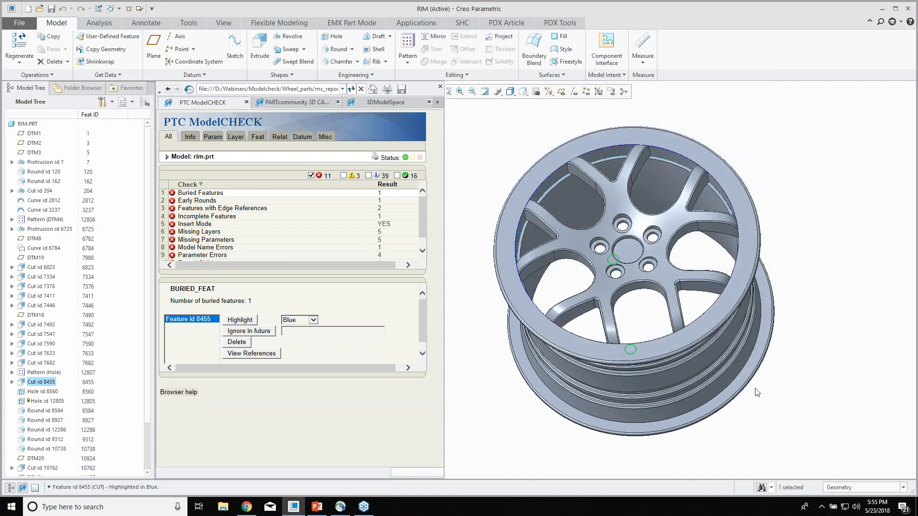
Open the definition of cut 8455 for editing and examine its extrude preview among the bolt holes.
right_click(32, 385)
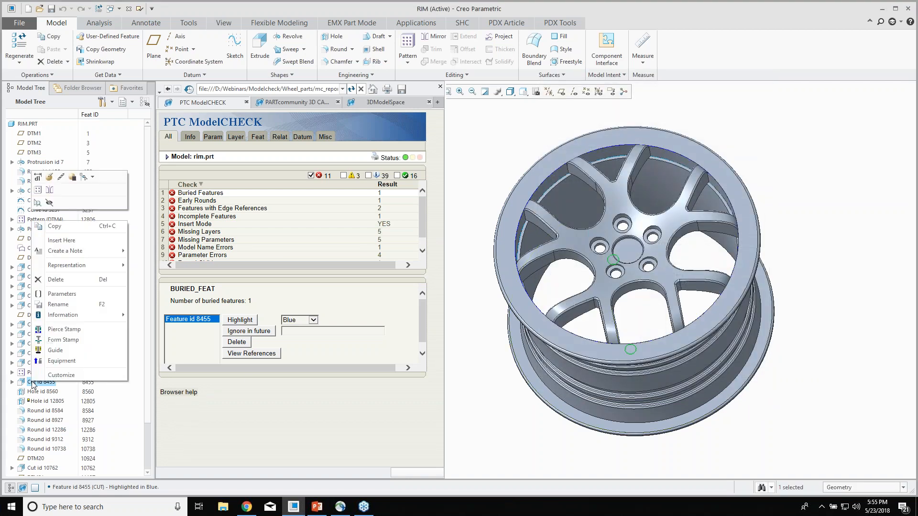
left_click(49, 178)
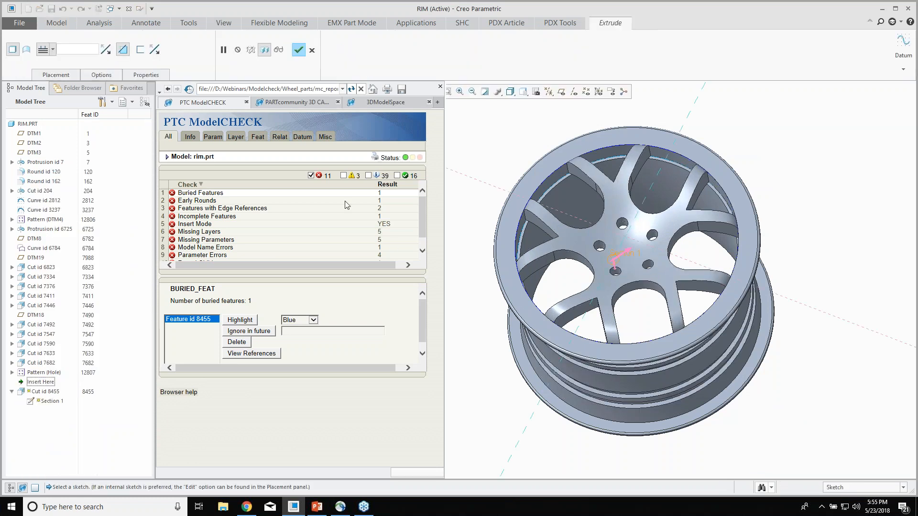
scroll(585, 249, "down", 5)
mouse_move(621, 269)
middle_mouse_down()
mouse_move(624, 288)
mouse_move(632, 280)
middle_mouse_up()
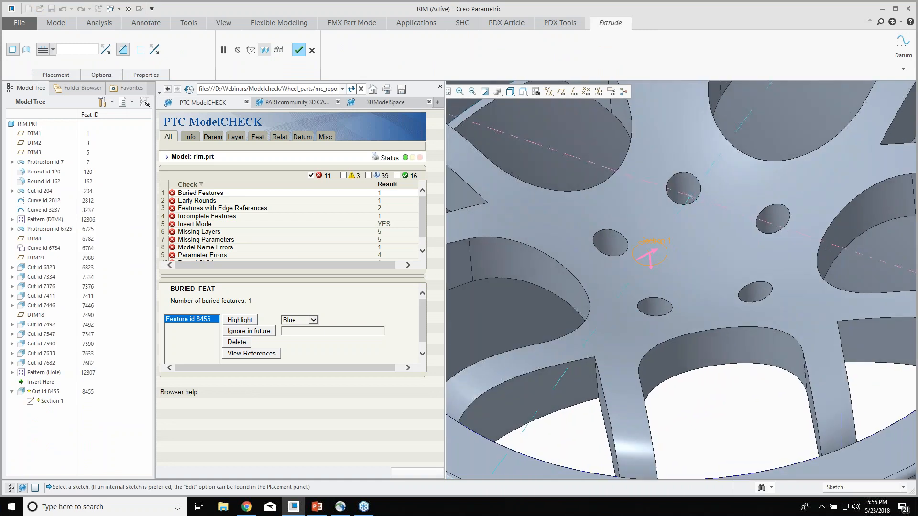
scroll(636, 282, "up", 4)
middle_click_drag(635, 320, 656, 256)
Open the internal sketch of cut 8455, inspect its dimensions, and leave the sketch and feature definition without saving changes.
left_click(42, 75)
left_click(144, 110)
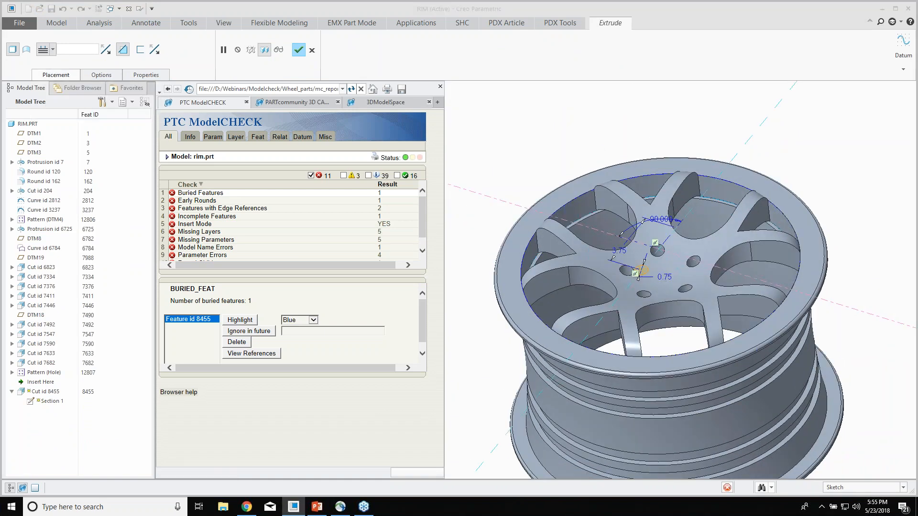
scroll(653, 242, "down", 3)
middle_click_drag(661, 251, 641, 334)
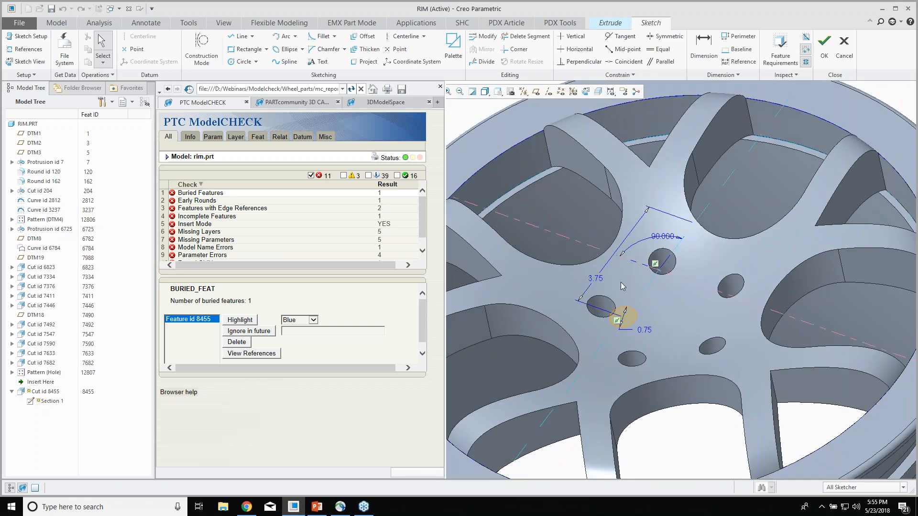
left_click(844, 48)
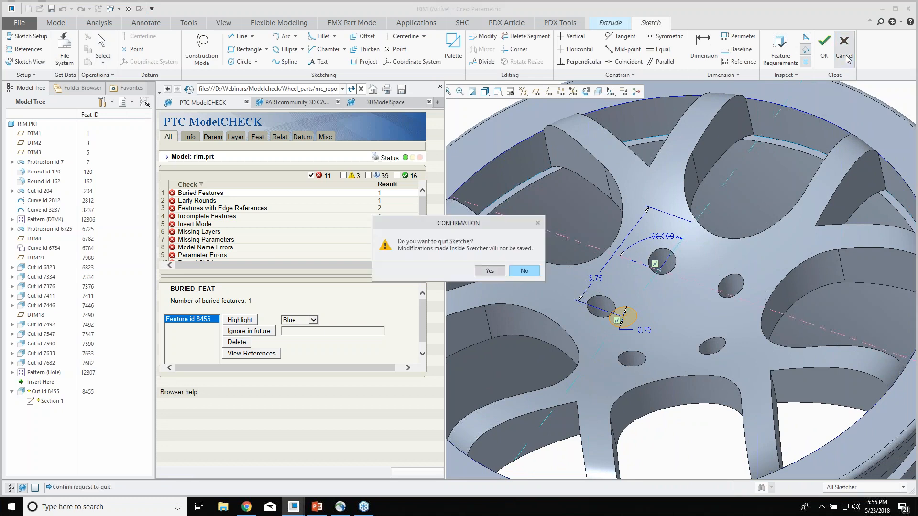
left_click(487, 271)
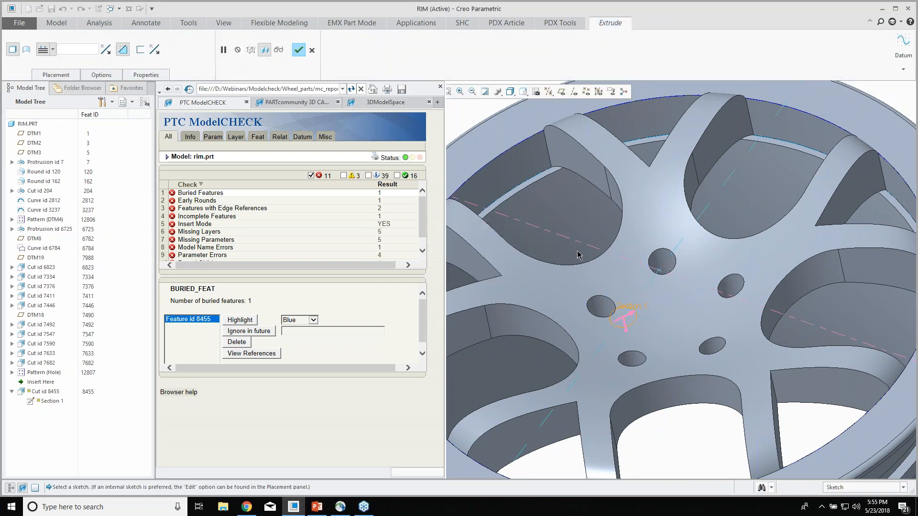
left_click(312, 49)
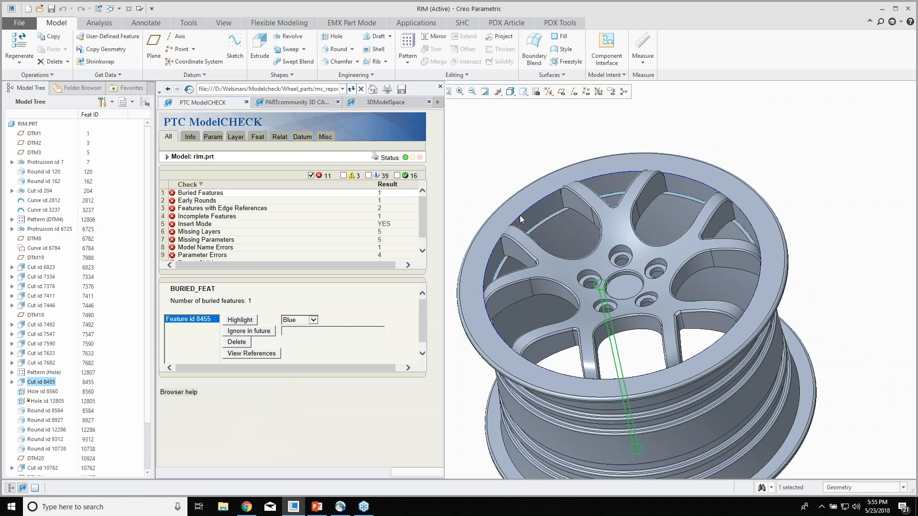
Clear the selection and delete buried feature 8455 from the ModelCHECK report.
left_click(507, 167)
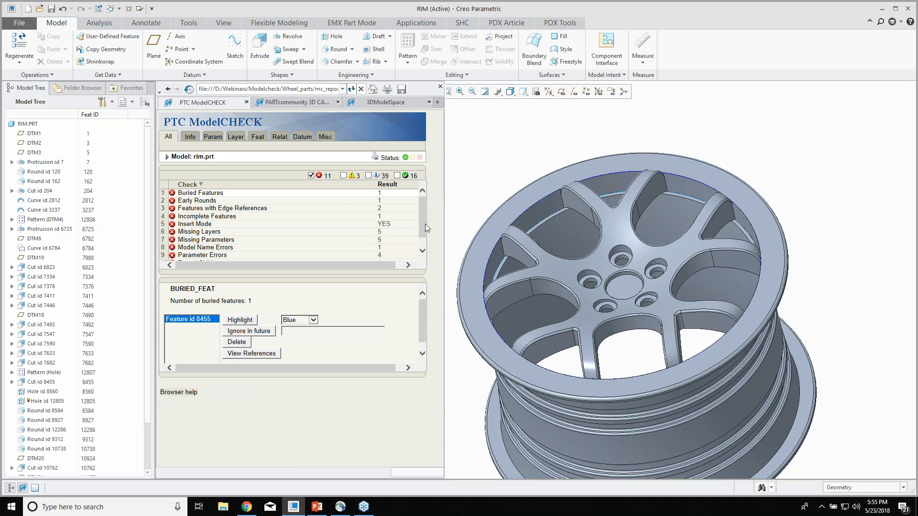
left_click(236, 342)
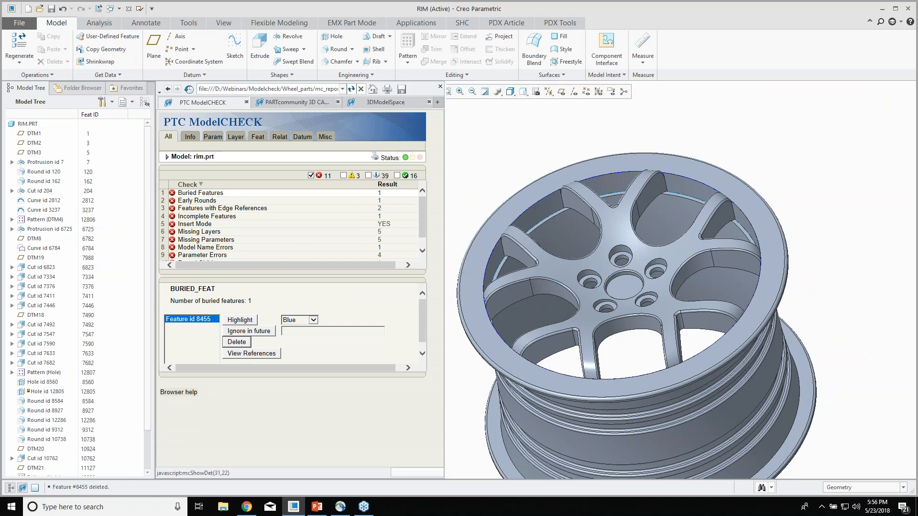
View the Early Rounds error, highlight feature 120 in blue, and examine it along the rim edges.
left_click(193, 202)
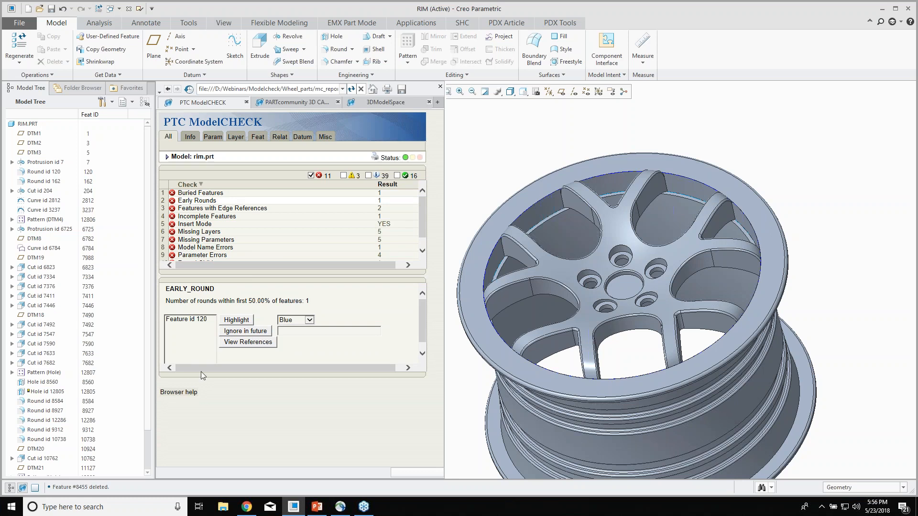
left_click(235, 319)
left_click(200, 319)
left_click(244, 322)
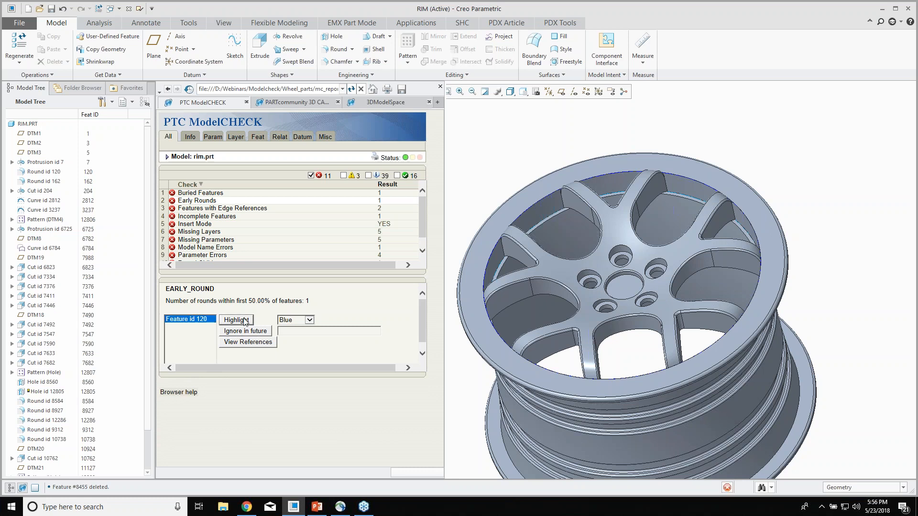
mouse_move(474, 274)
middle_mouse_down()
mouse_move(488, 255)
mouse_move(482, 246)
mouse_move(479, 273)
middle_mouse_up()
scroll(480, 273, "up", 5)
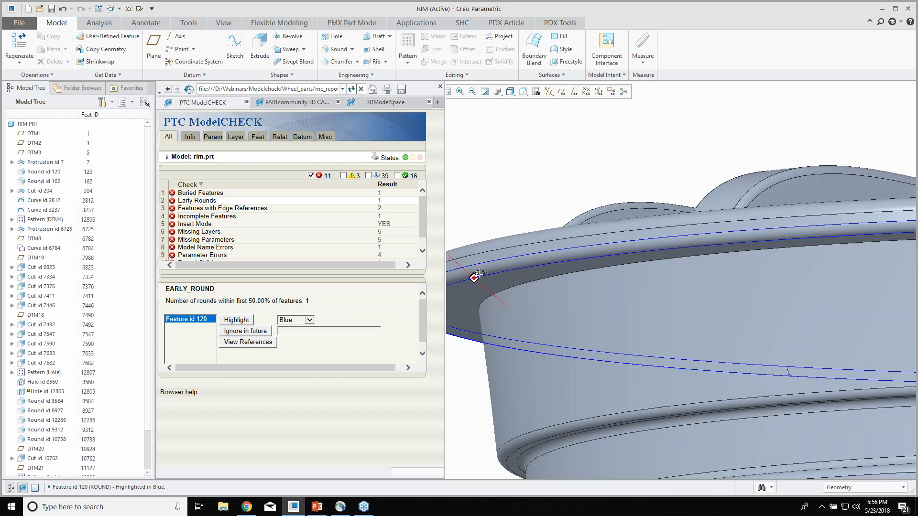
scroll(480, 273, "up", 5)
middle_click_drag(504, 276, 509, 311)
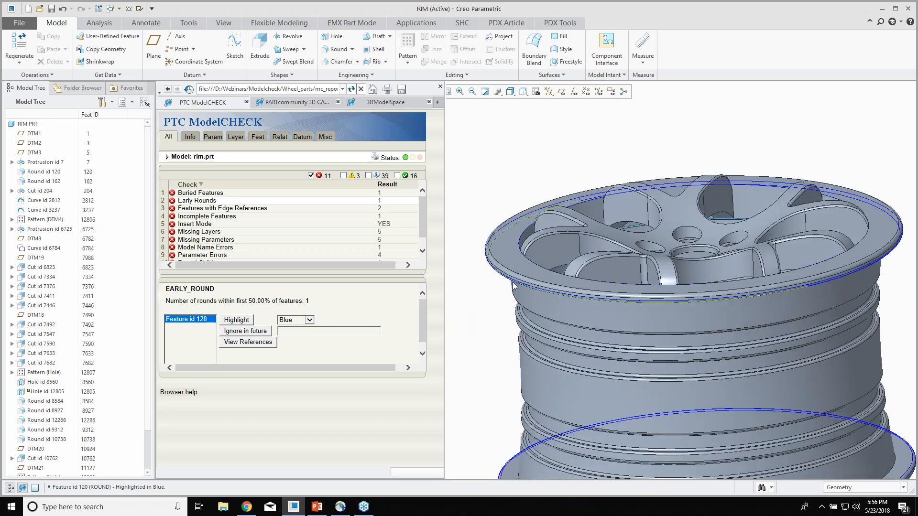
Select Round id 120 in the Model Tree and inspect its edges on the whole wheel.
left_click(44, 172)
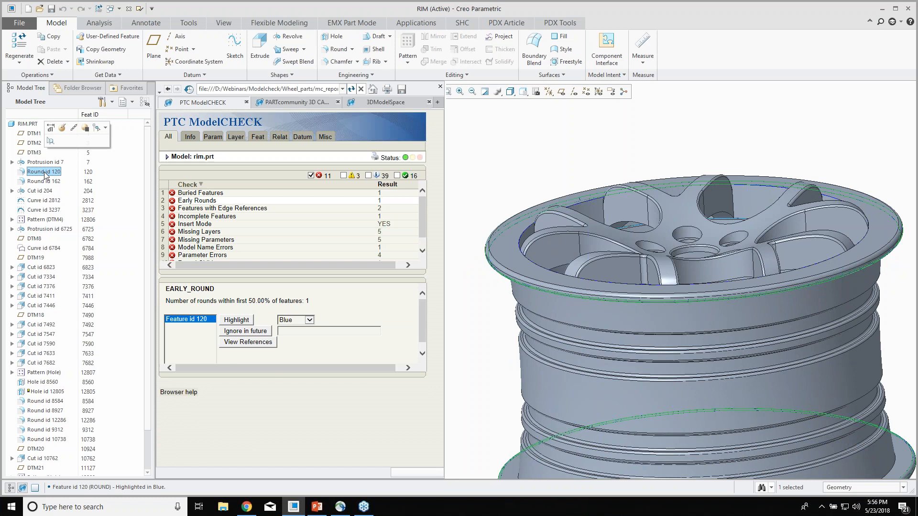
scroll(521, 285, "up", 4)
middle_click_drag(517, 278, 503, 306)
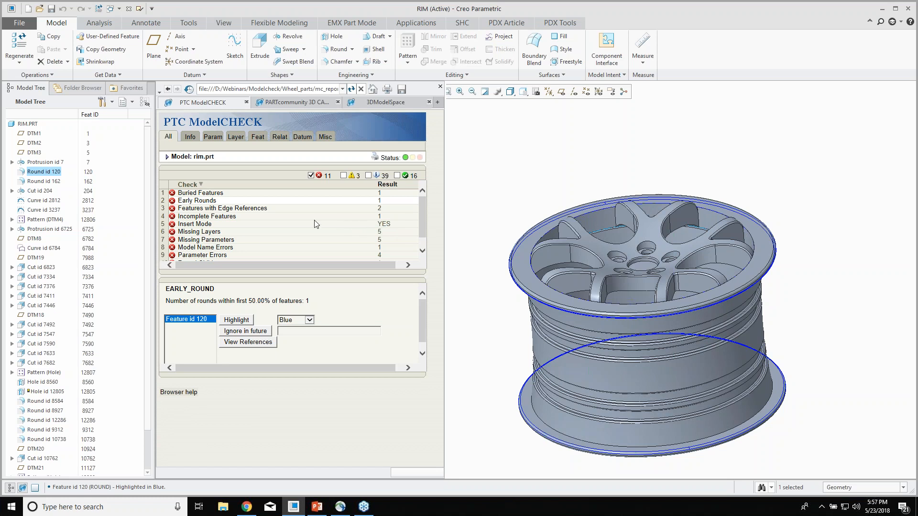
Show the part's layers and add all missing layers (CURVES, CUTS, DRAFT, HOLES, SLOTS) from the Missing Layers check.
left_click_drag(423, 224, 422, 226)
left_click(190, 233)
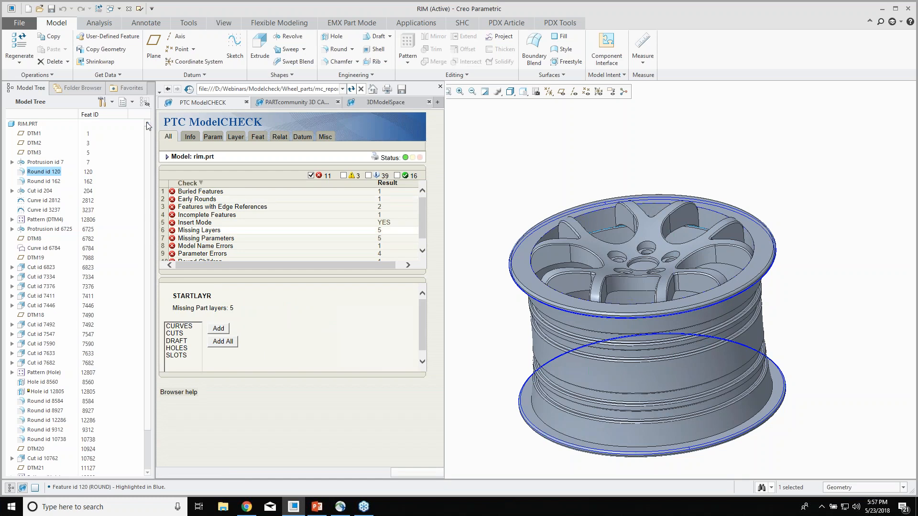
left_click(131, 103)
left_click(143, 115)
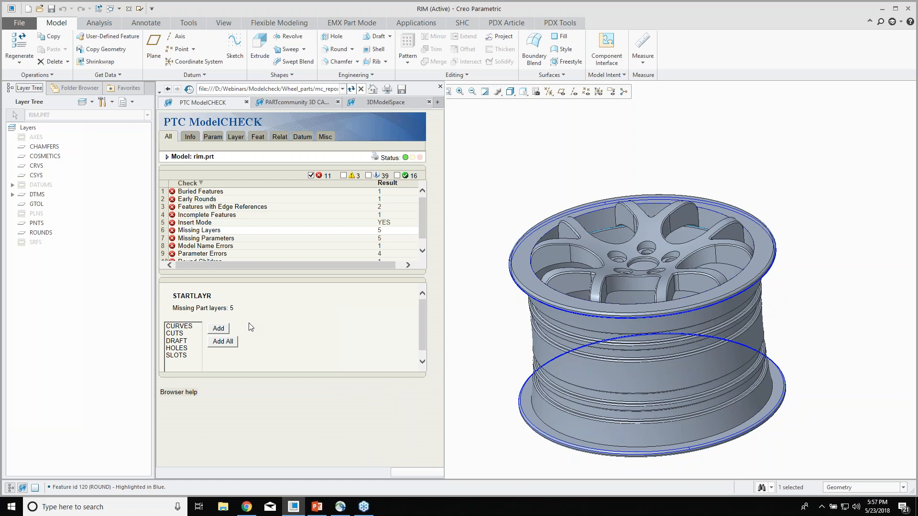
left_click(221, 343)
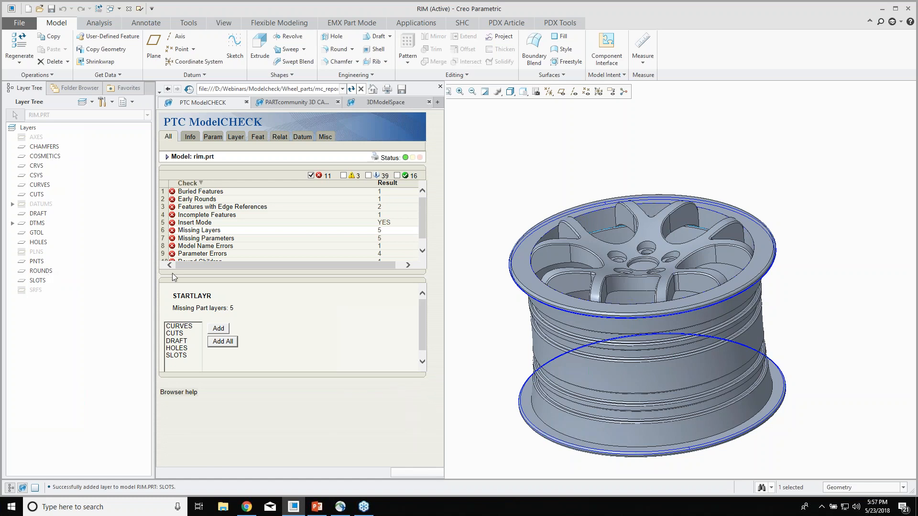
View the Missing Parameters check and look through the rim part's existing parameters, widening the Name column.
left_click(205, 239)
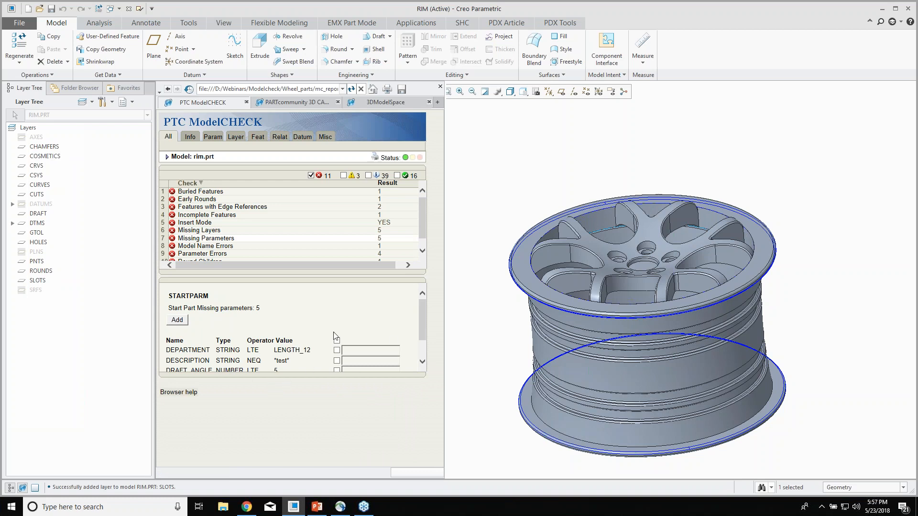
scroll(328, 319, "down", 2)
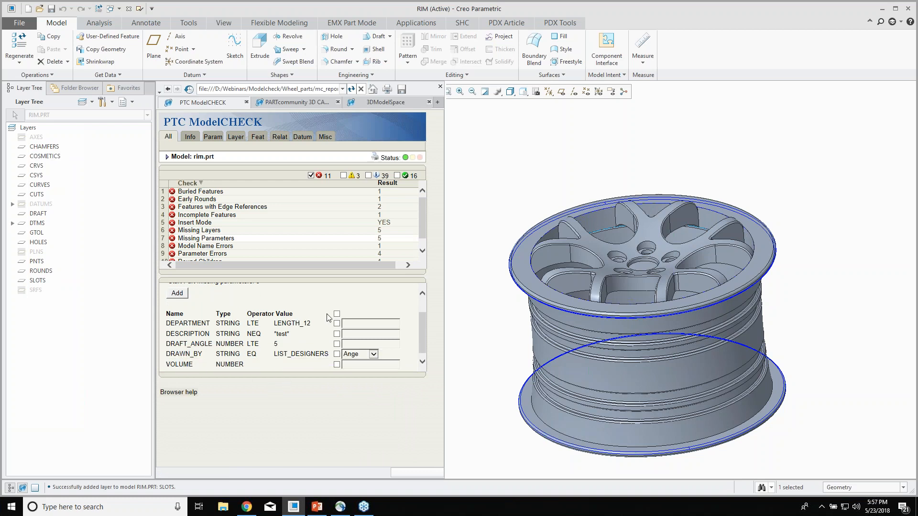
left_click(189, 23)
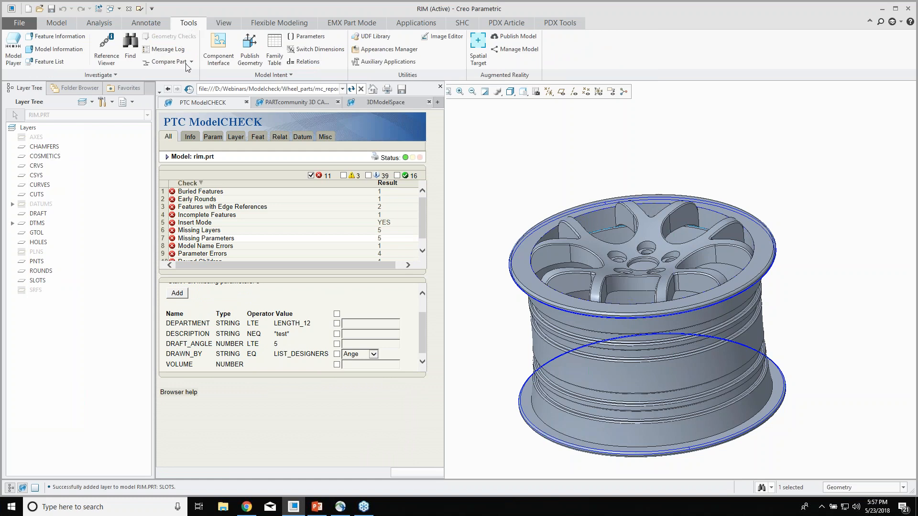
left_click(308, 36)
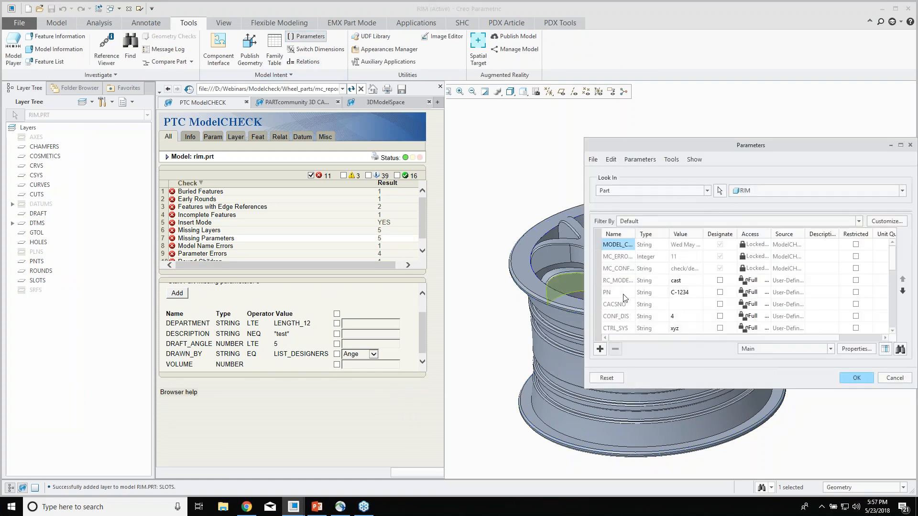
double_click(635, 234)
scroll(637, 244, "down", 1)
scroll(637, 258, "down", 3)
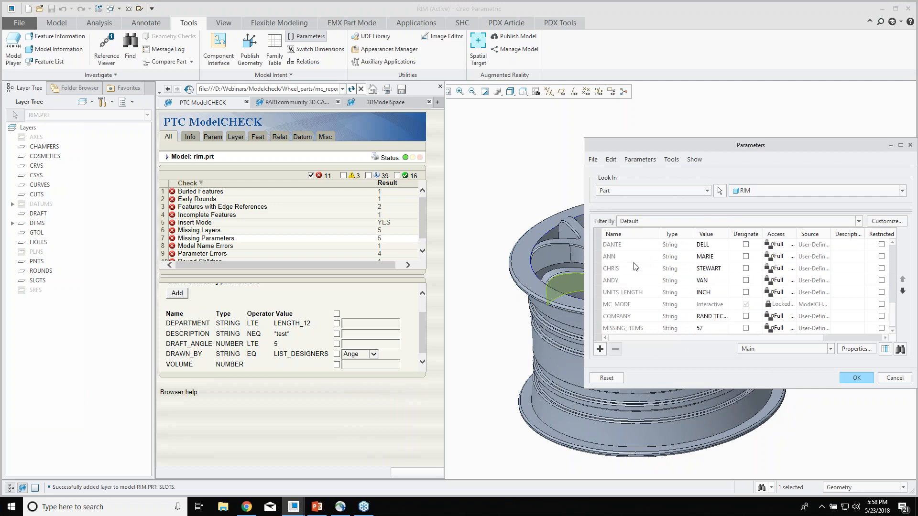
scroll(635, 267, "down", 3)
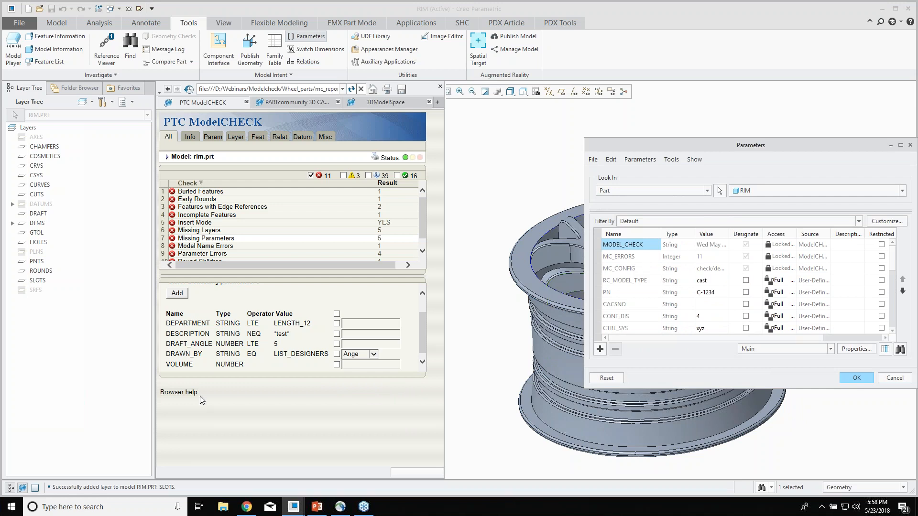
Add all missing parameters (DEPARTMENT, DESCRIPTION, DRAFT_ANGLE, DRAWN_BY, VOLUME) to the part and look through the parameter list.
left_click(337, 314)
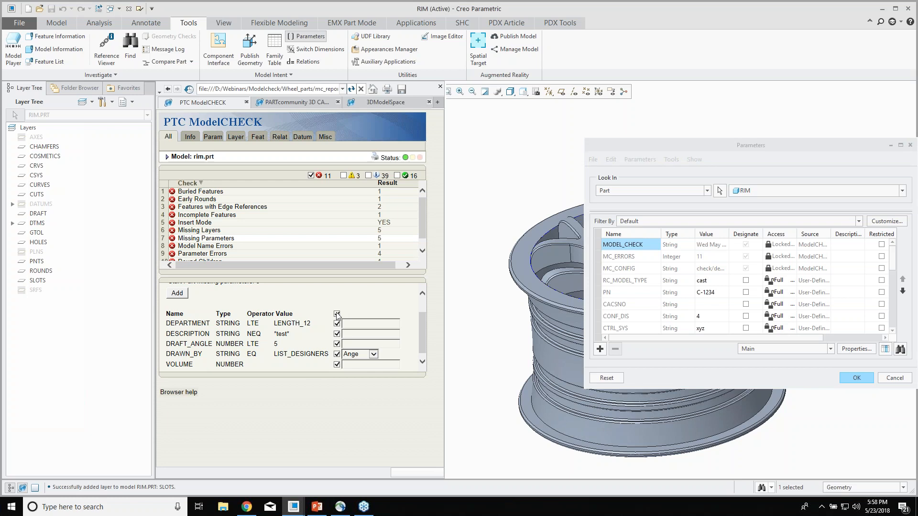
left_click(180, 297)
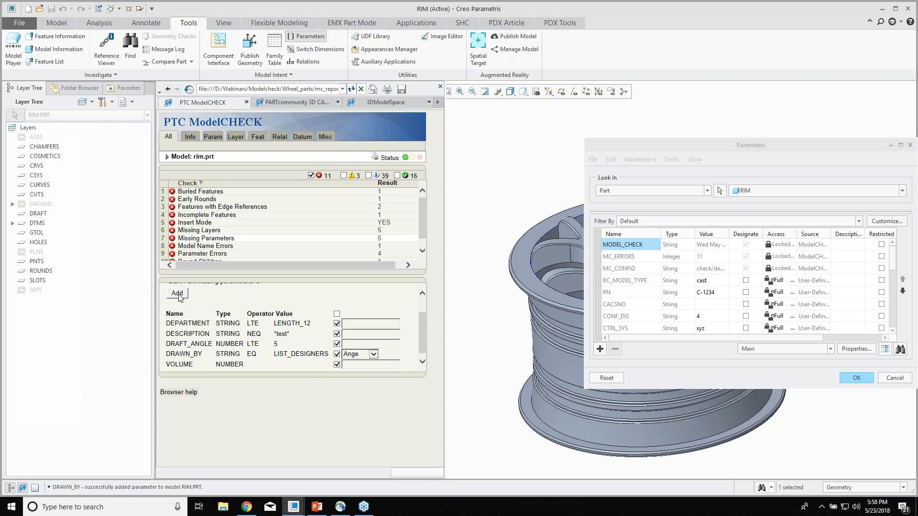
scroll(673, 289, "down", 3)
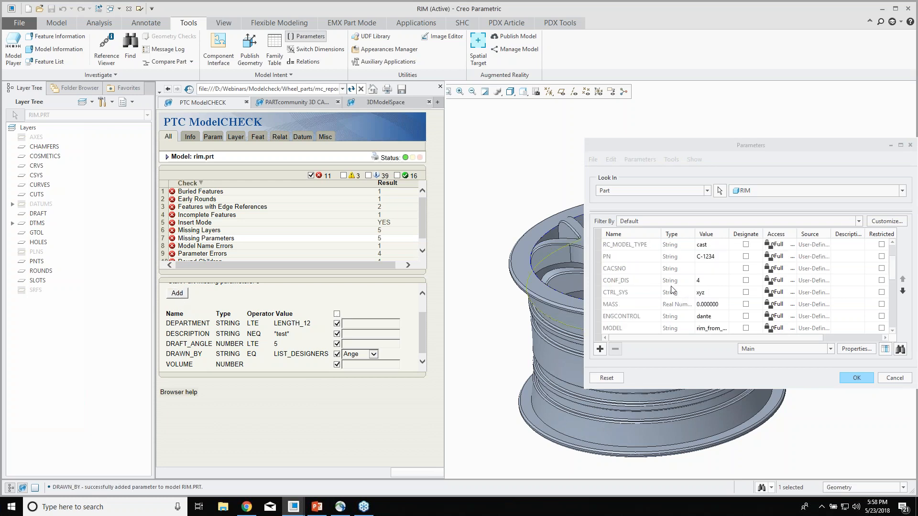
scroll(673, 289, "down", 3)
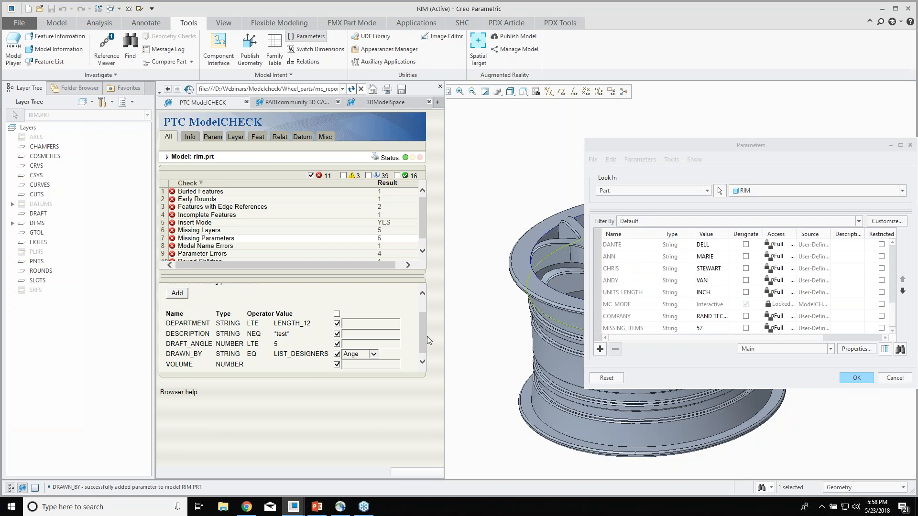
View the Model Name Errors check with its required naming pattern and close the part's parameter list.
left_click(422, 252)
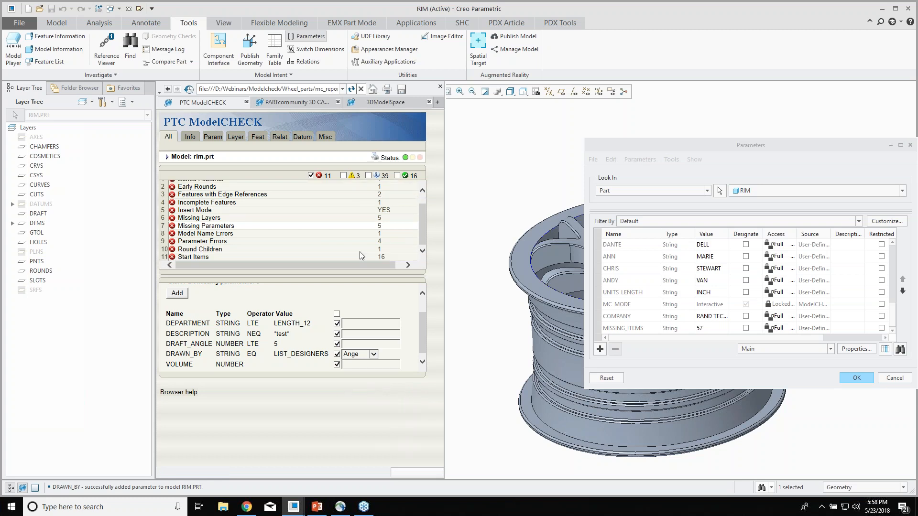
left_click(194, 234)
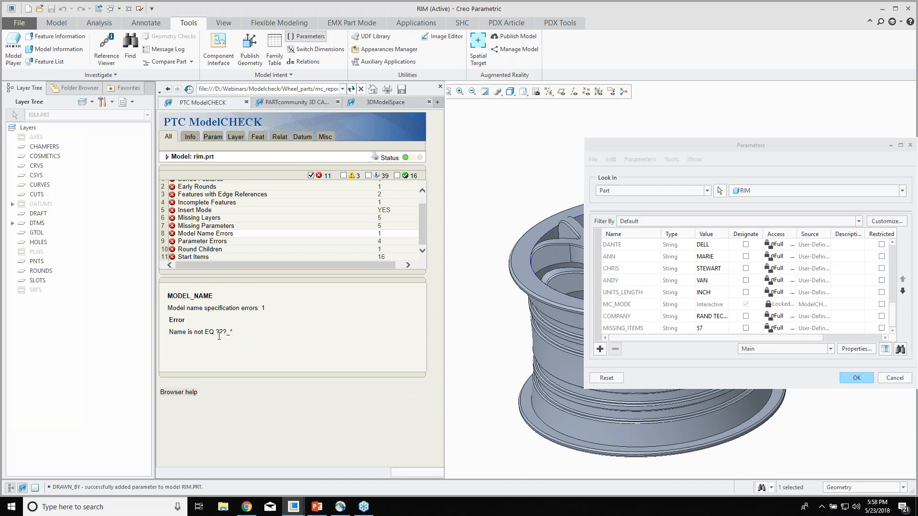
left_click_drag(216, 333, 229, 334)
left_click(892, 378)
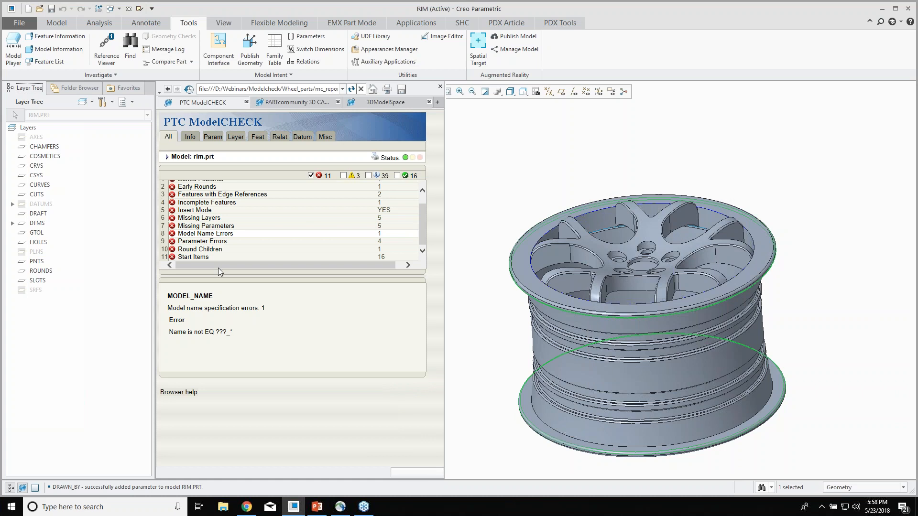
Read the missing items of the Start Items check and show the Info category of the report.
left_click(189, 258)
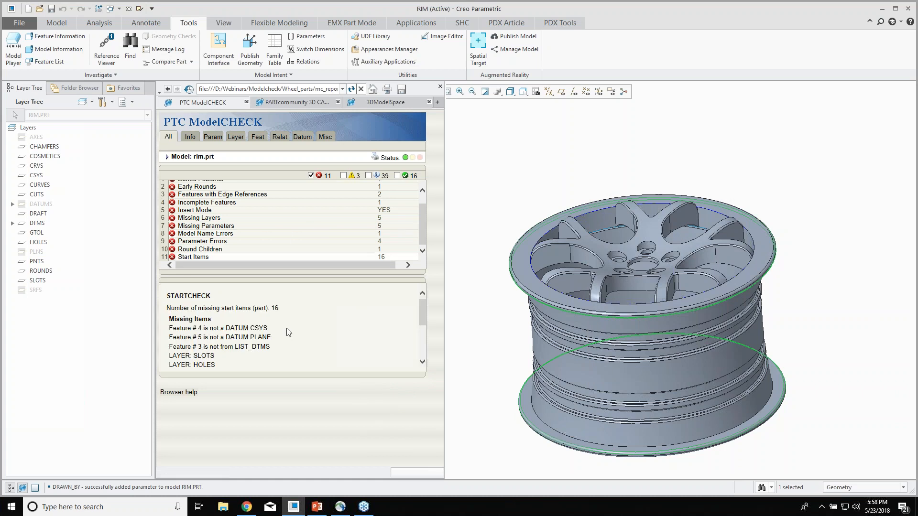
left_click_drag(421, 313, 420, 321)
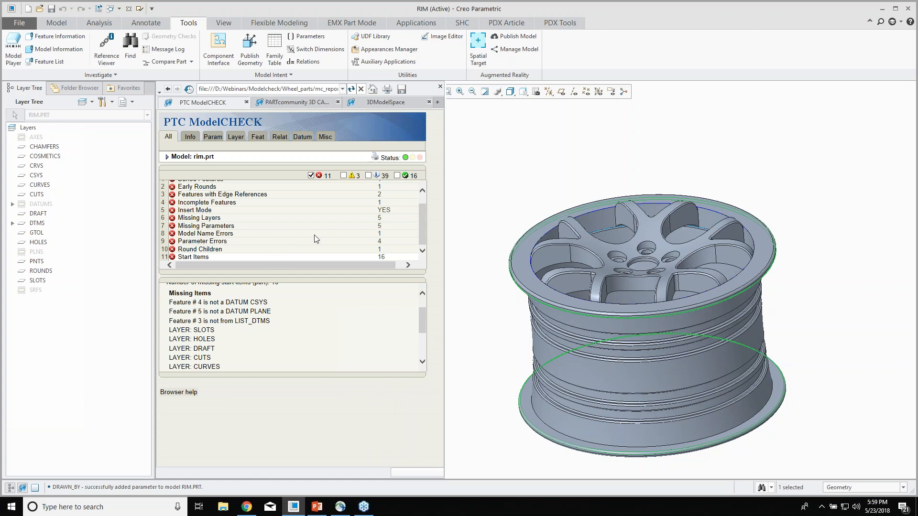
left_click(190, 139)
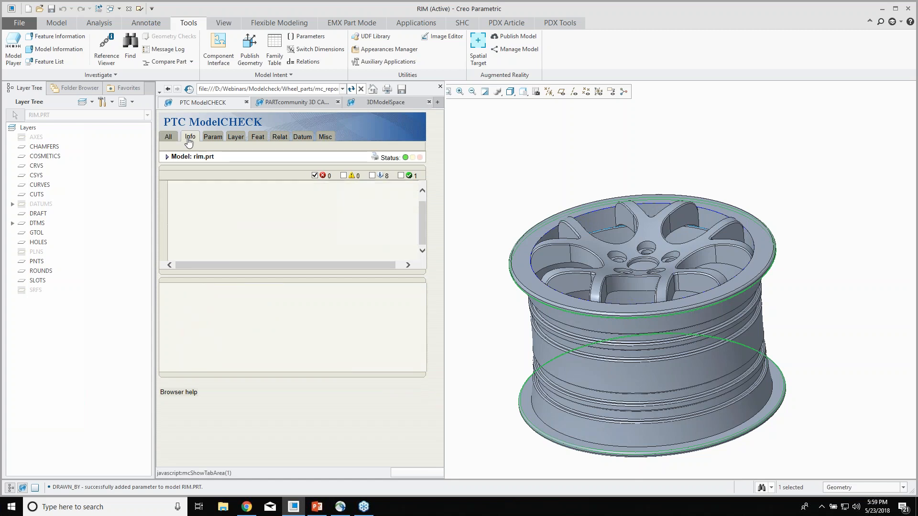
Show the Param category of the report with warnings included and look through the Non-Start-Part Parameters list.
left_click(213, 139)
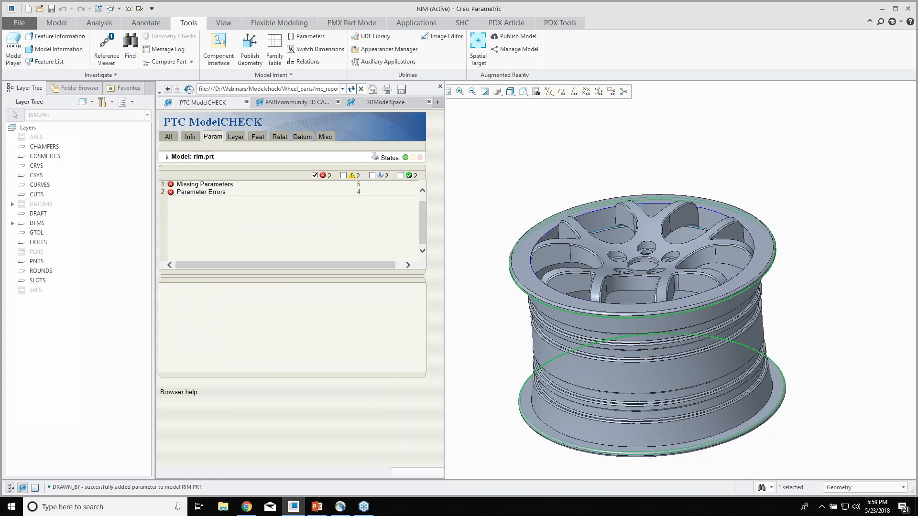
left_click(344, 176)
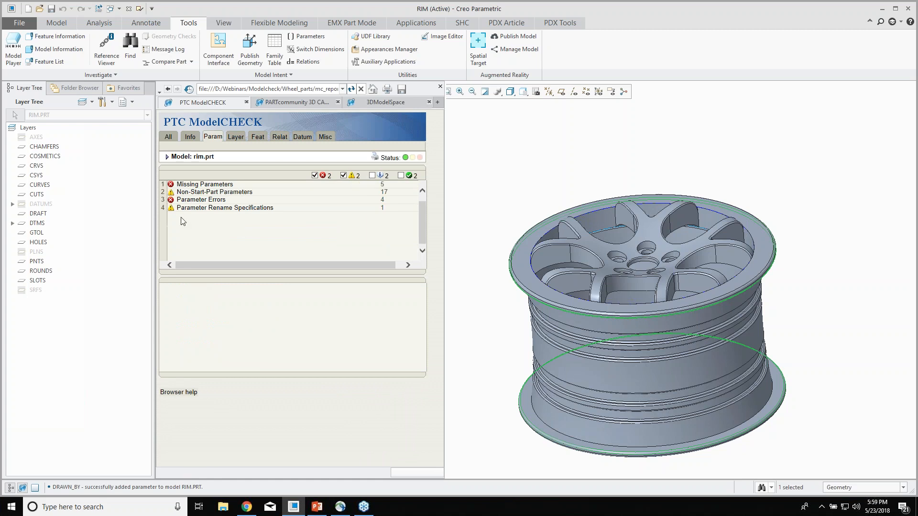
left_click(194, 192)
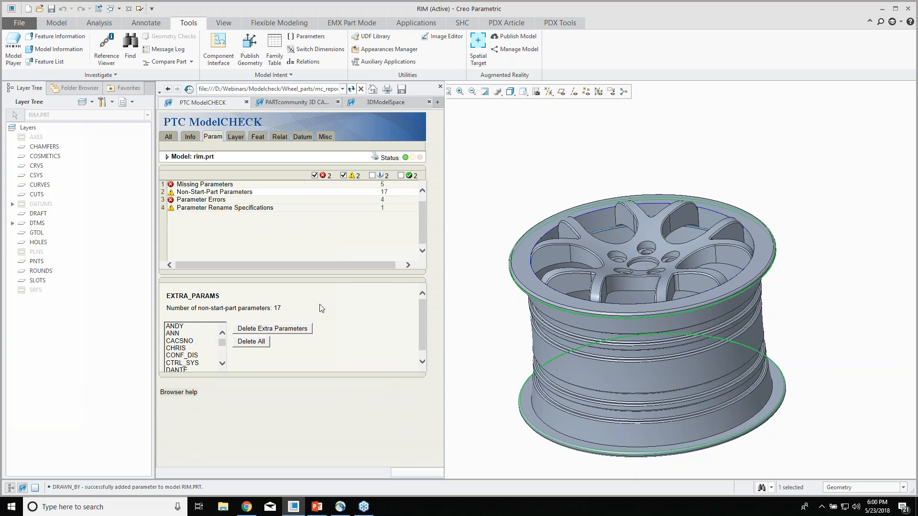
scroll(205, 351, "down", 1)
scroll(205, 351, "down", 2)
scroll(213, 354, "up", 3)
Review the Layer, Feat, Relat, Datum and Misc categories of the rim's ModelCHECK report.
left_click(235, 137)
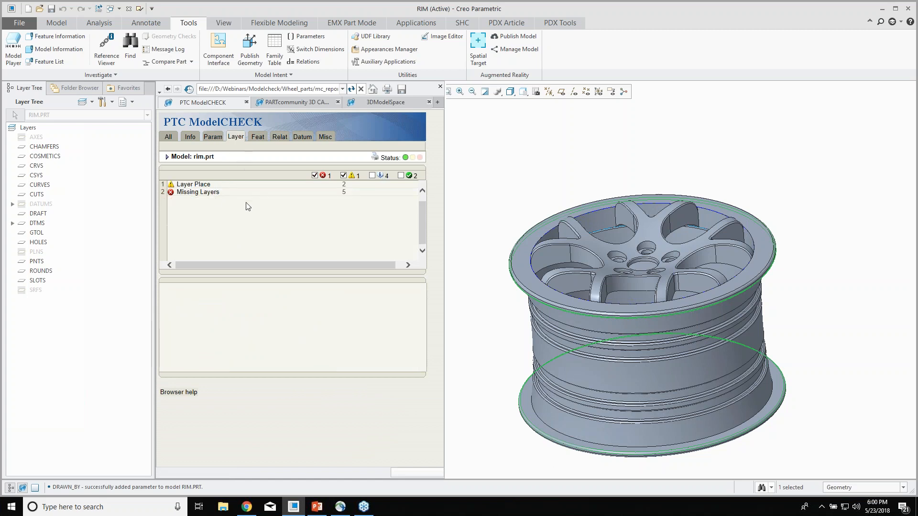
left_click(256, 138)
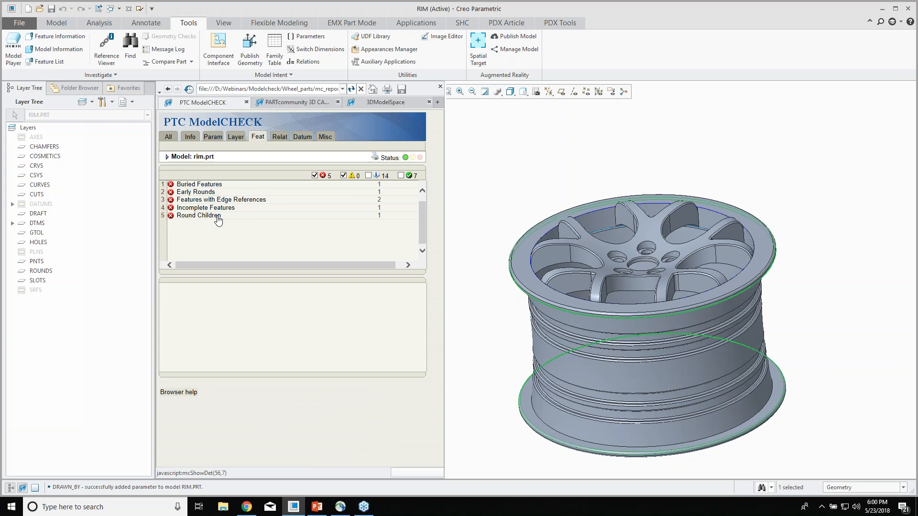
left_click(279, 137)
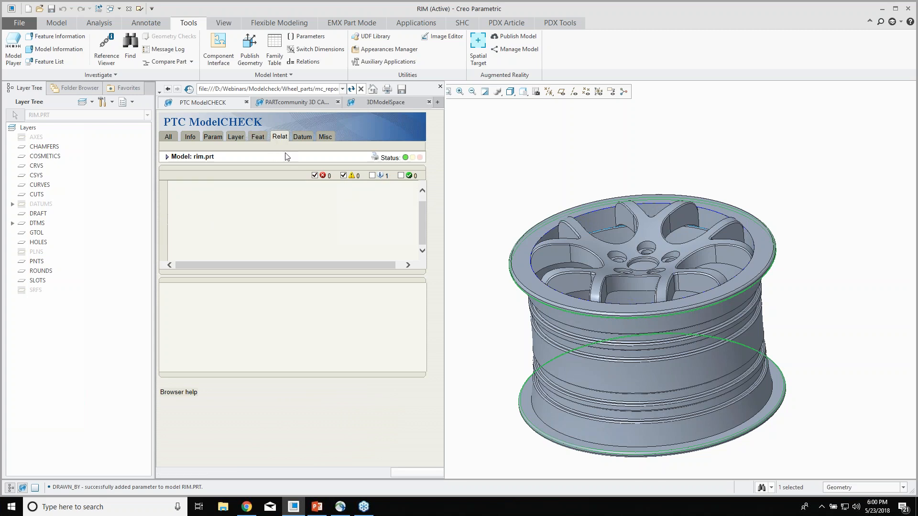
left_click(301, 137)
left_click(324, 137)
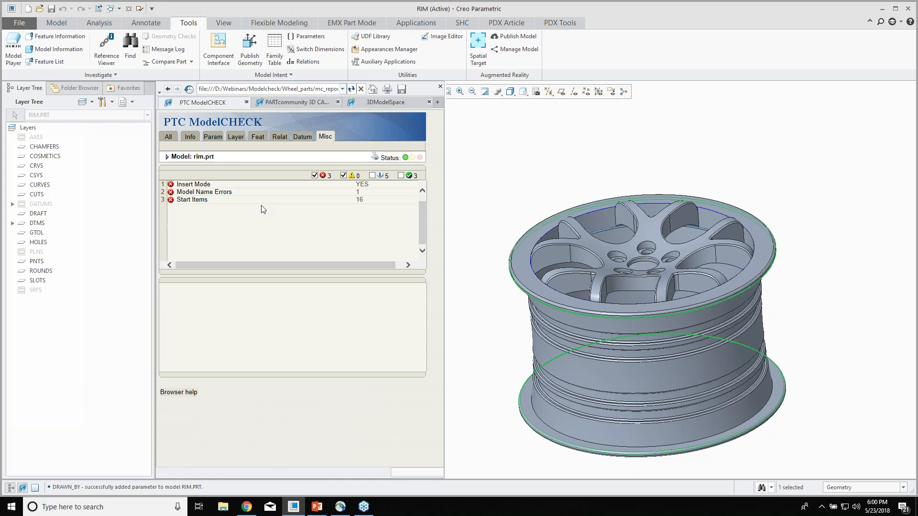
middle_click_drag(552, 219, 511, 215)
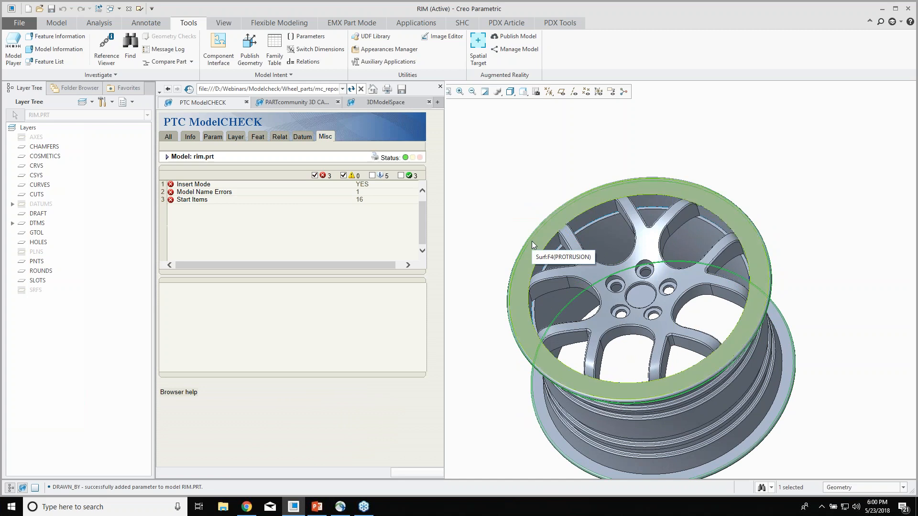
Close the ModelCHECK report and the rim part, and open rotor.prt from the wheel_parts folder.
left_click(440, 87)
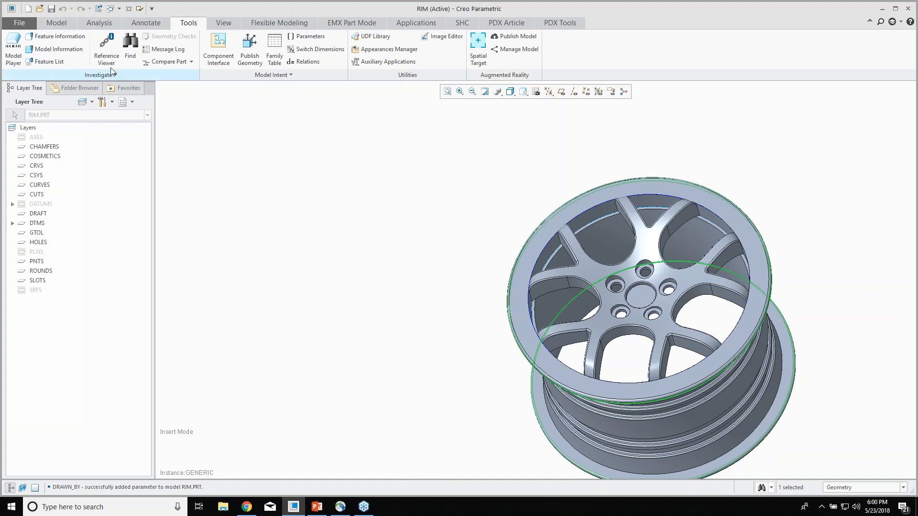
left_click(129, 8)
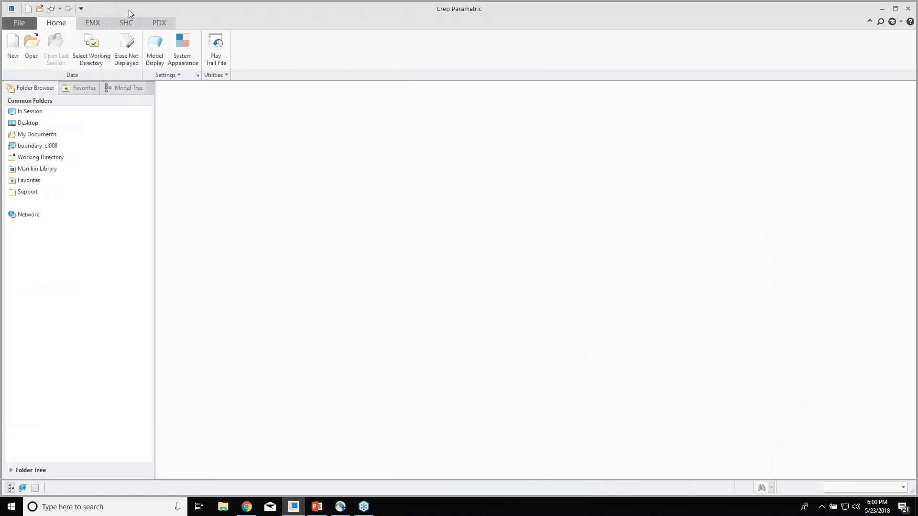
left_click(33, 54)
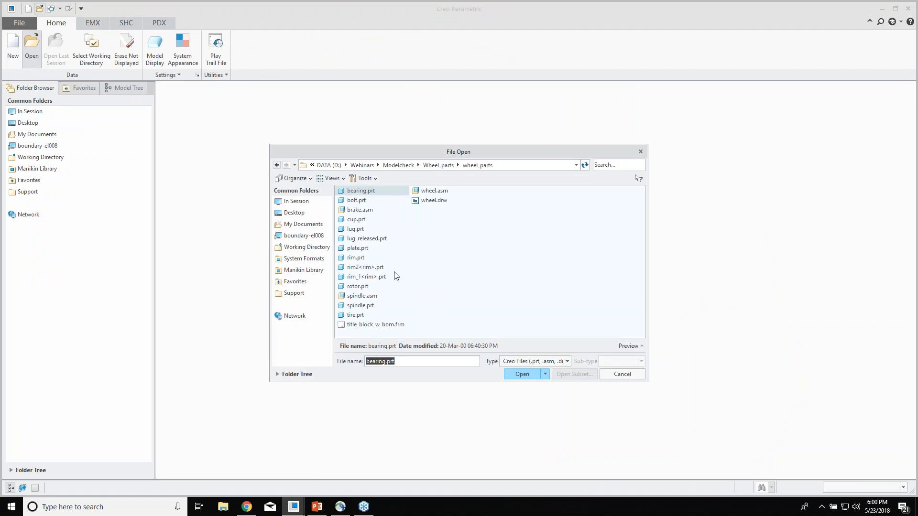
left_click(359, 252)
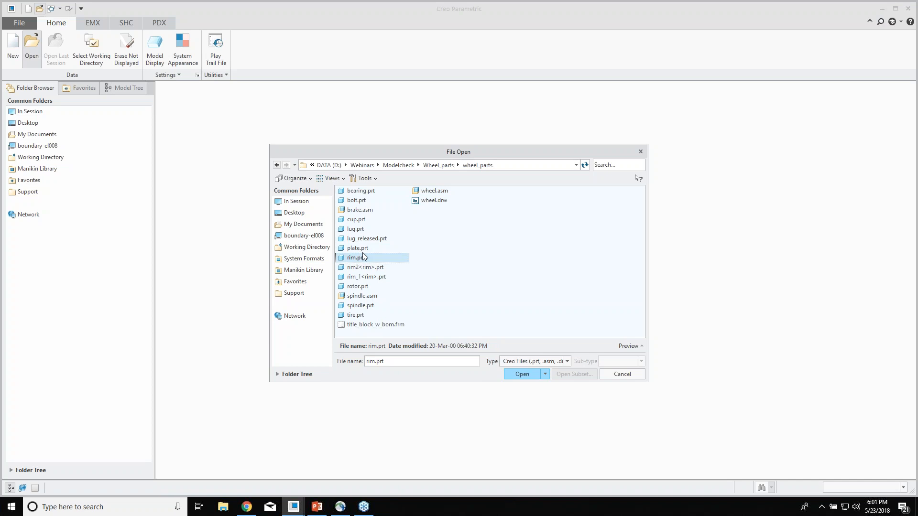
left_click(362, 288)
left_click(510, 374)
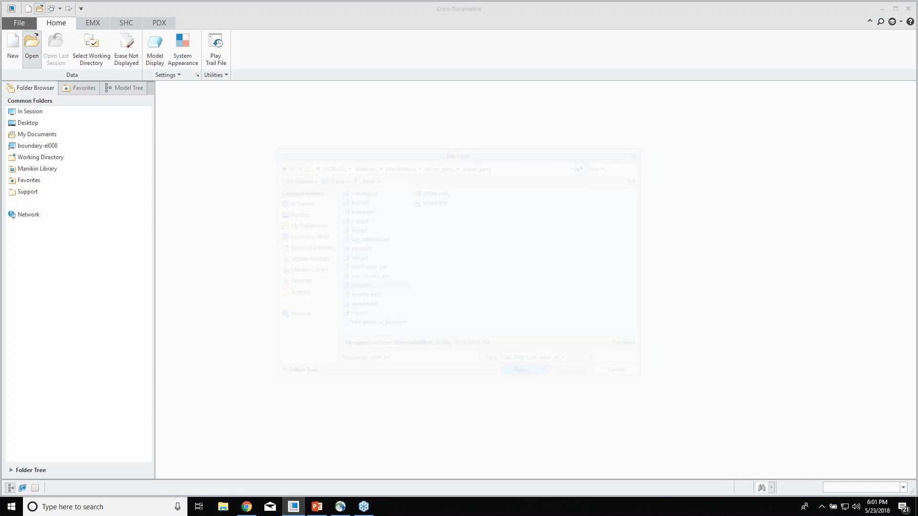
middle_click_drag(509, 290, 454, 285)
middle_click_drag(602, 285, 411, 243)
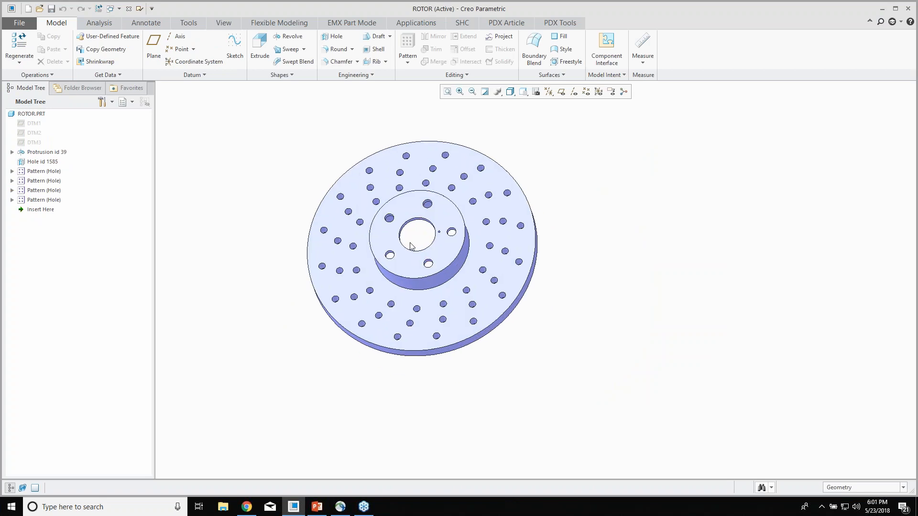
Regenerate the rotor part and read the ModelCHECK messages in the message log.
left_click(19, 42)
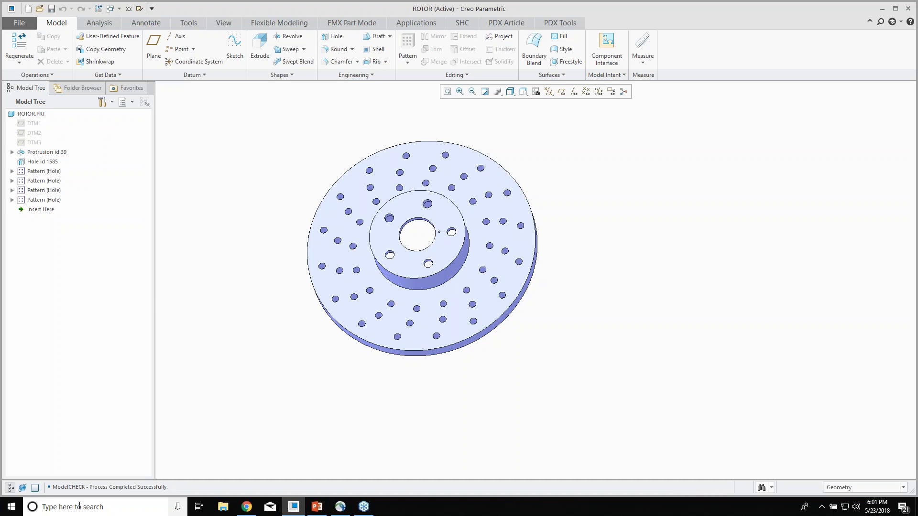
left_click_drag(93, 481, 167, 488)
mouse_move(246, 505)
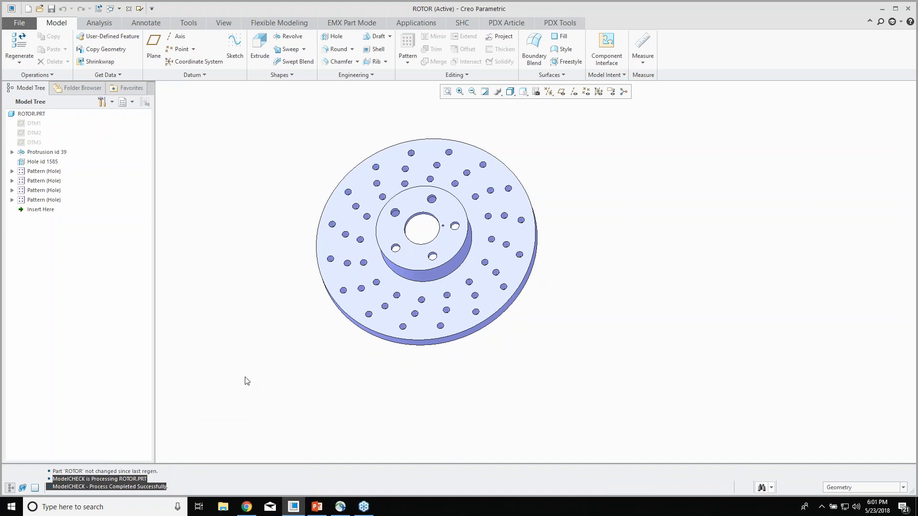
Redefine the bolt hole pattern on the rotor's hub with 6 members and inspect the holes.
left_click(40, 171)
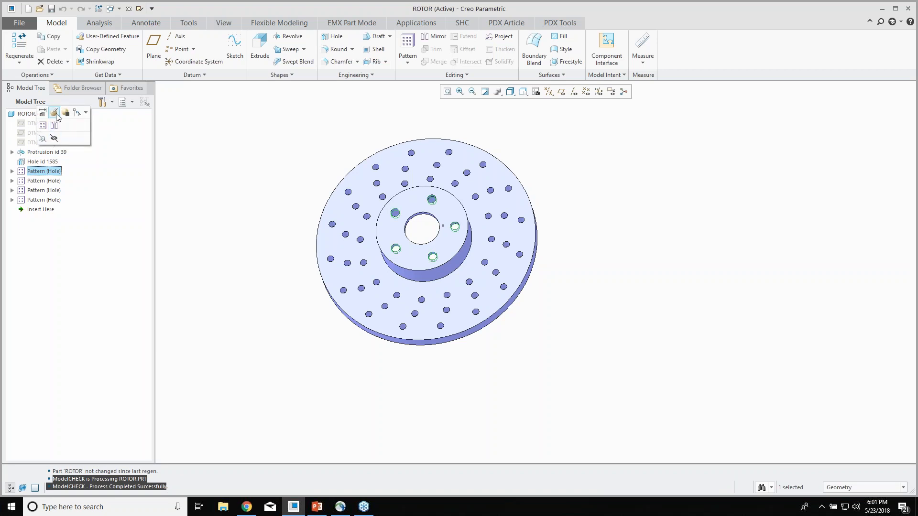
left_click(55, 115)
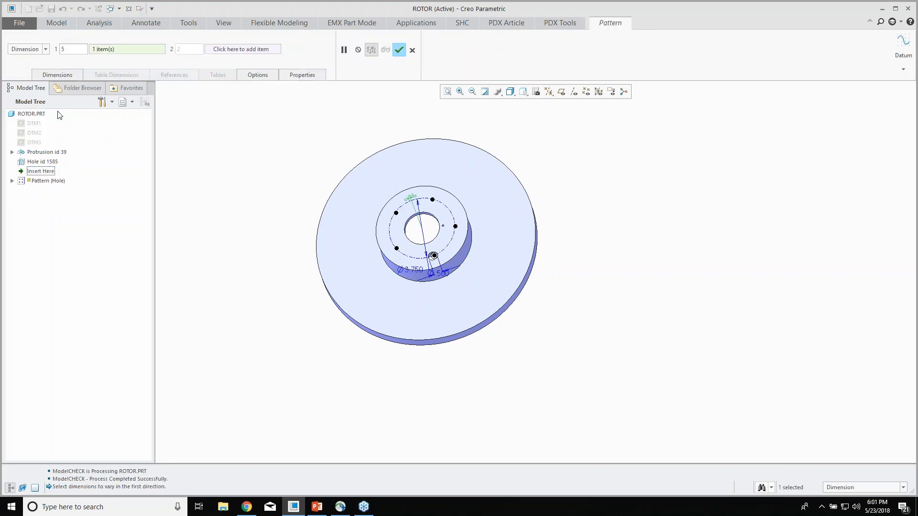
double_click(61, 50)
type("6")
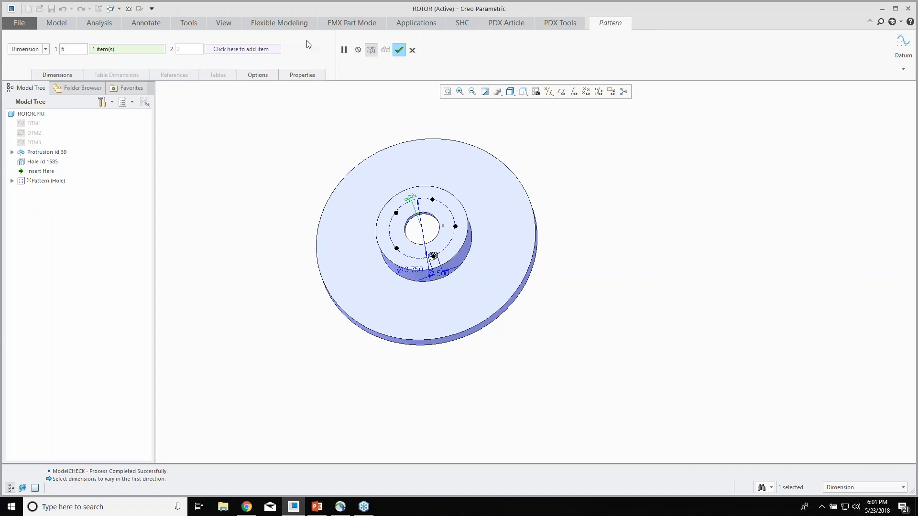
left_click(399, 51)
mouse_move(364, 215)
middle_mouse_down()
mouse_move(357, 177)
mouse_move(364, 215)
middle_mouse_up()
scroll(413, 258, "down", 3)
mouse_move(414, 261)
middle_mouse_down()
mouse_move(421, 228)
mouse_move(414, 261)
mouse_move(410, 214)
mouse_move(414, 250)
middle_mouse_up()
scroll(417, 253, "up", 3)
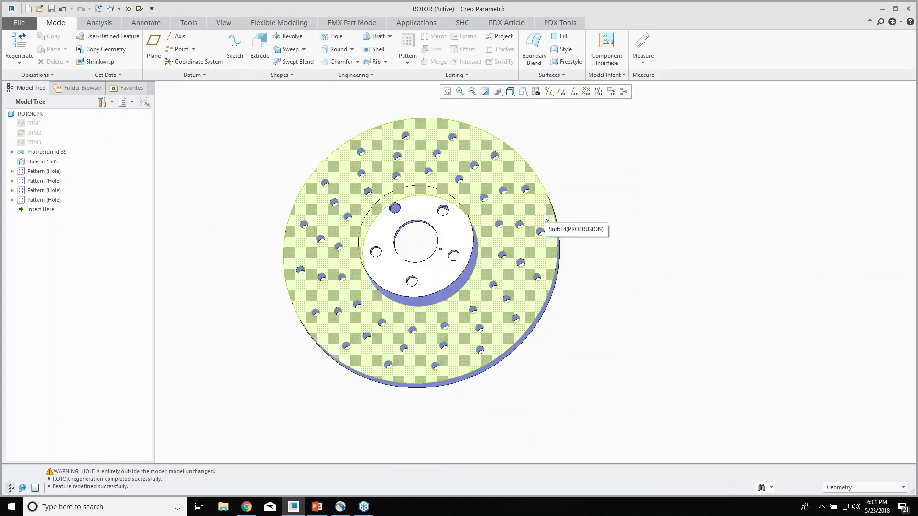
Regenerate the rotor to rerun ModelCHECK and show the details of its Buried Features check.
left_click(16, 60)
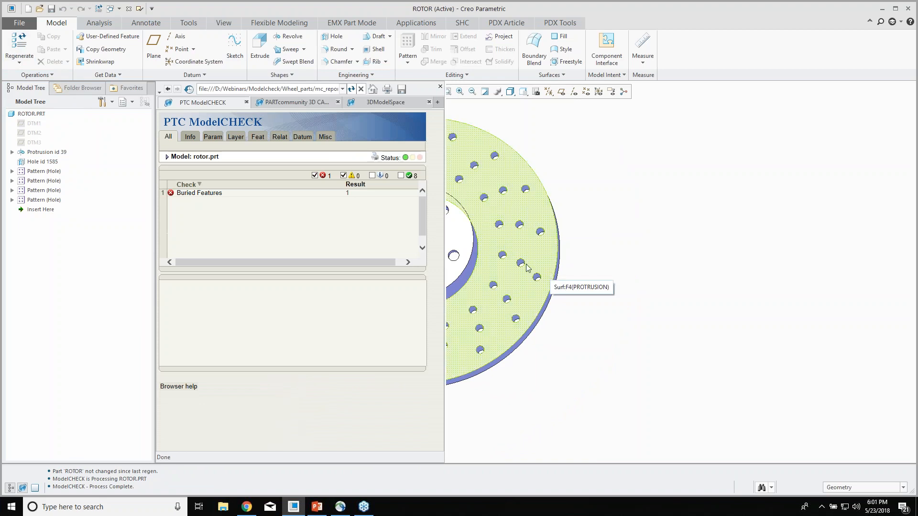
middle_click_drag(515, 247, 693, 254, "shift")
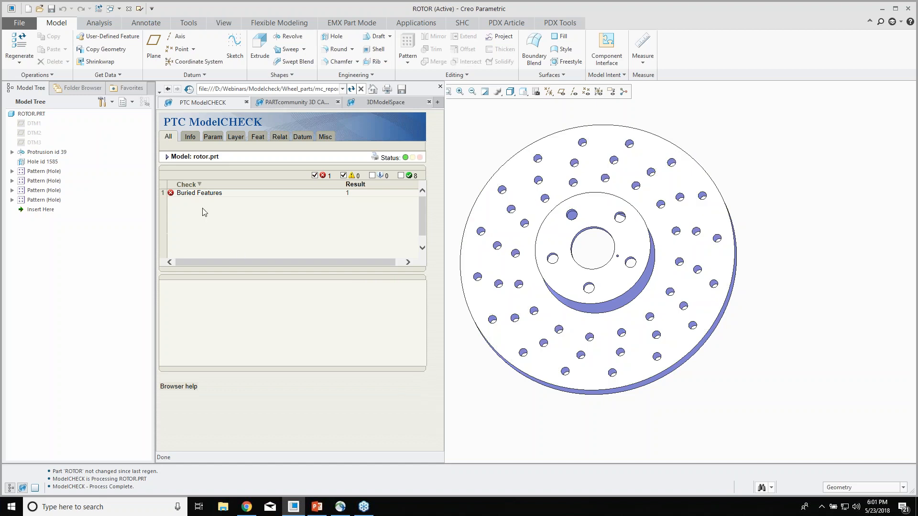
left_click(200, 194)
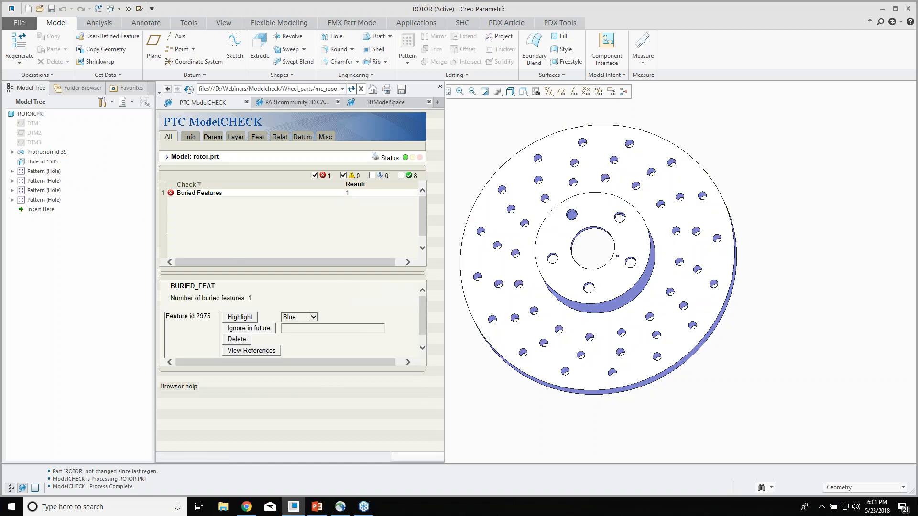
Highlight the buried hole feature in blue, inspect it on the rotor's hub and close the report.
left_click(179, 318)
left_click(246, 319)
scroll(607, 296, "down", 5)
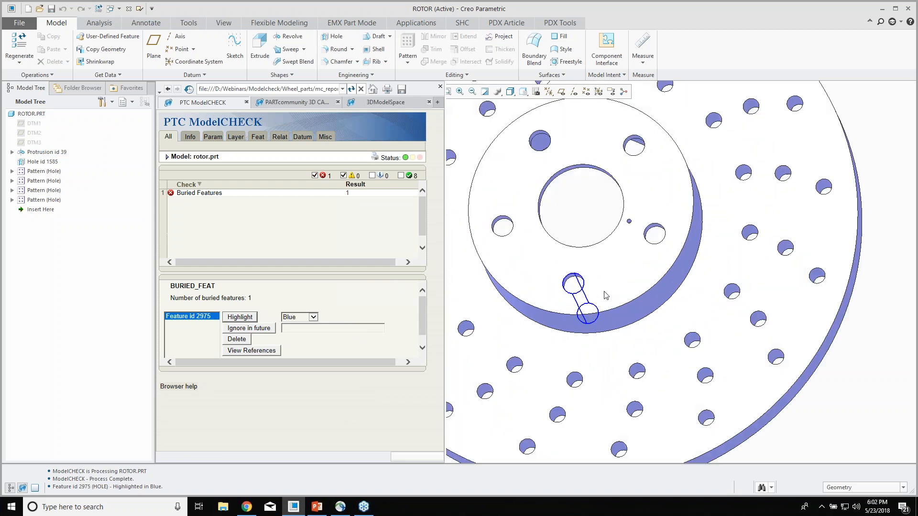
middle_click_drag(588, 288, 590, 266)
key("ctrl+d")
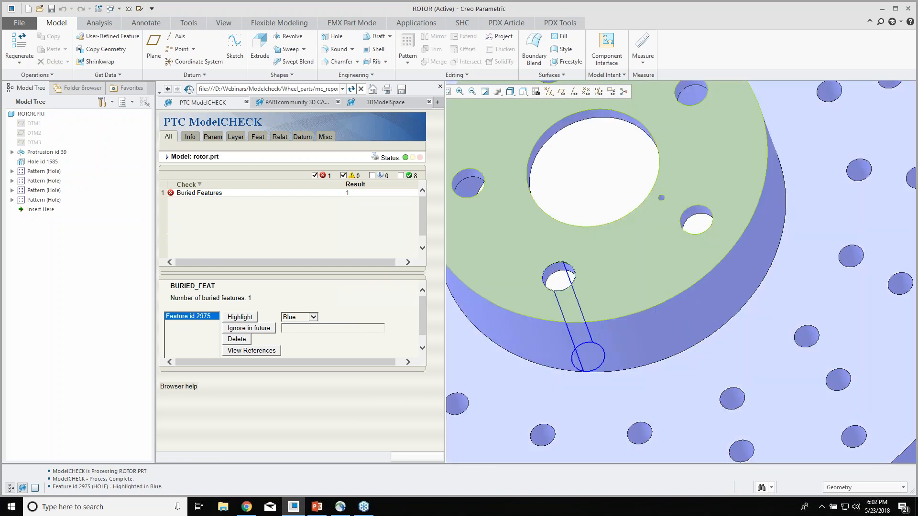
middle_click_drag(578, 265, 595, 249)
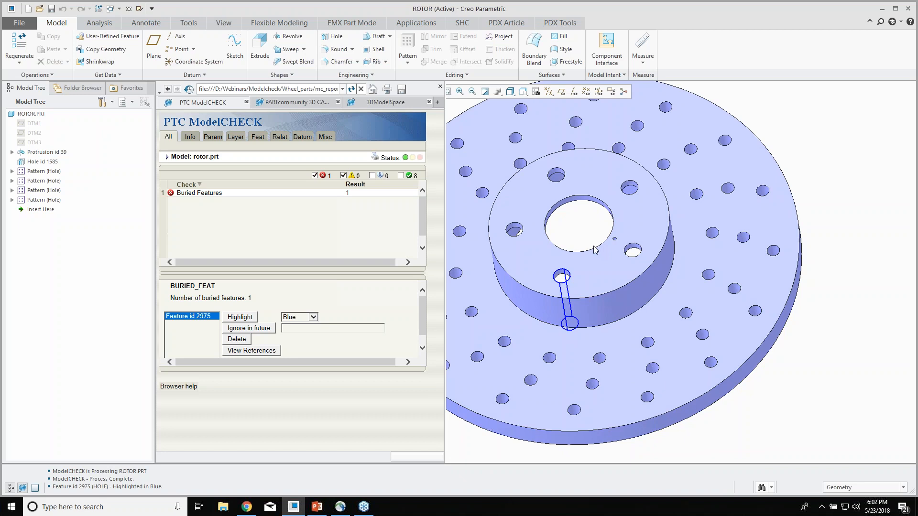
left_click(441, 86)
Set the hub's bolt hole pattern to 5 members.
right_click(32, 175)
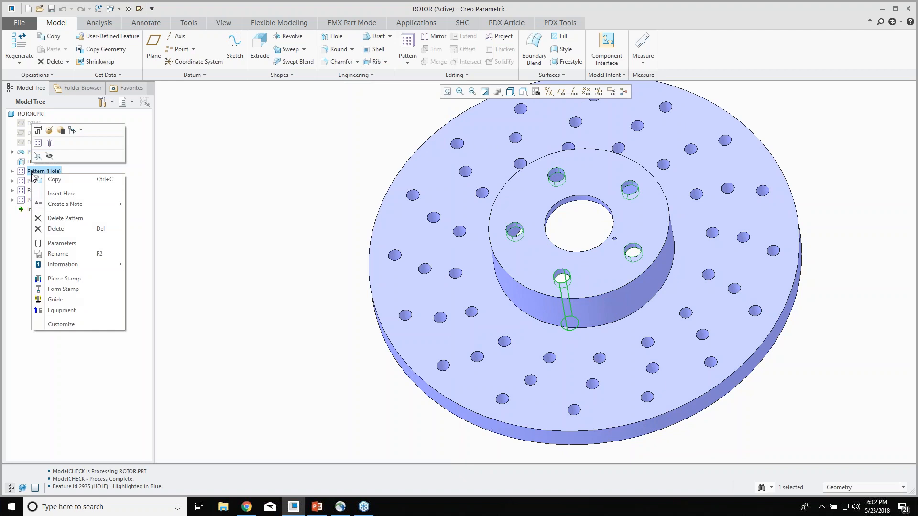
left_click(48, 135)
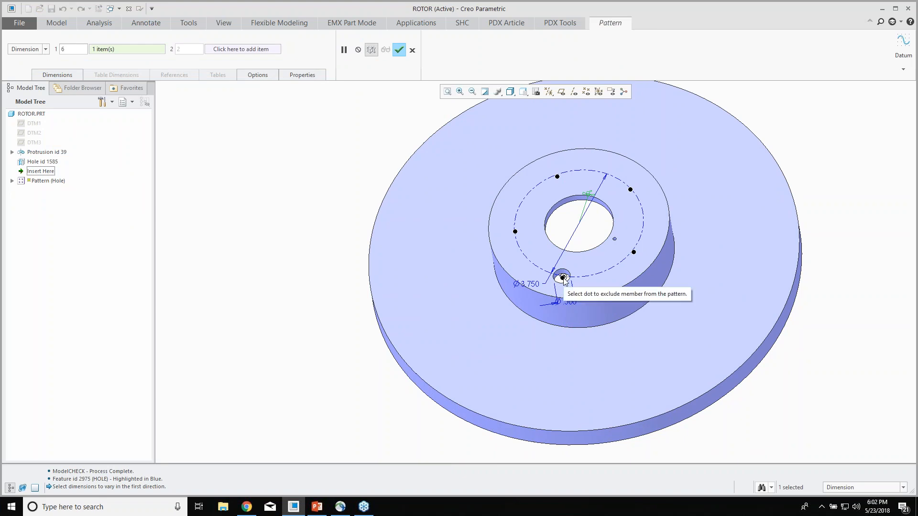
scroll(563, 279, "down", 5)
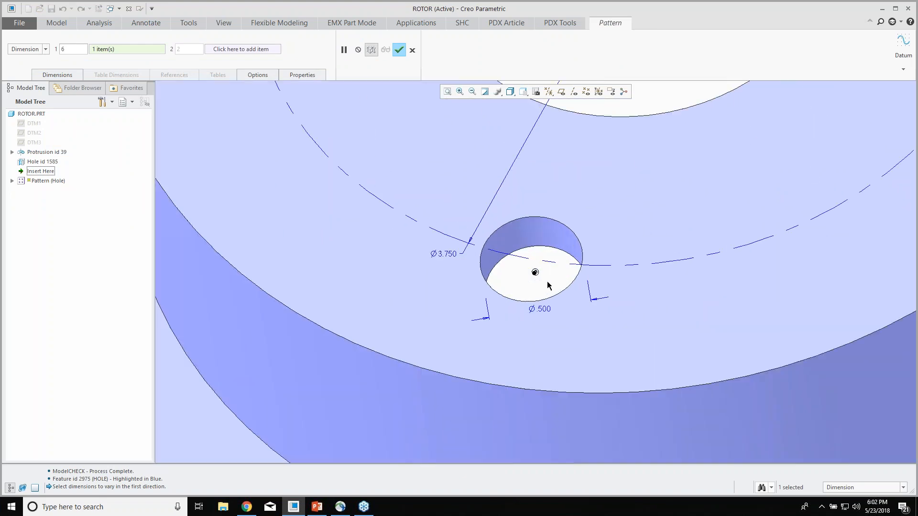
scroll(548, 286, "up", 5)
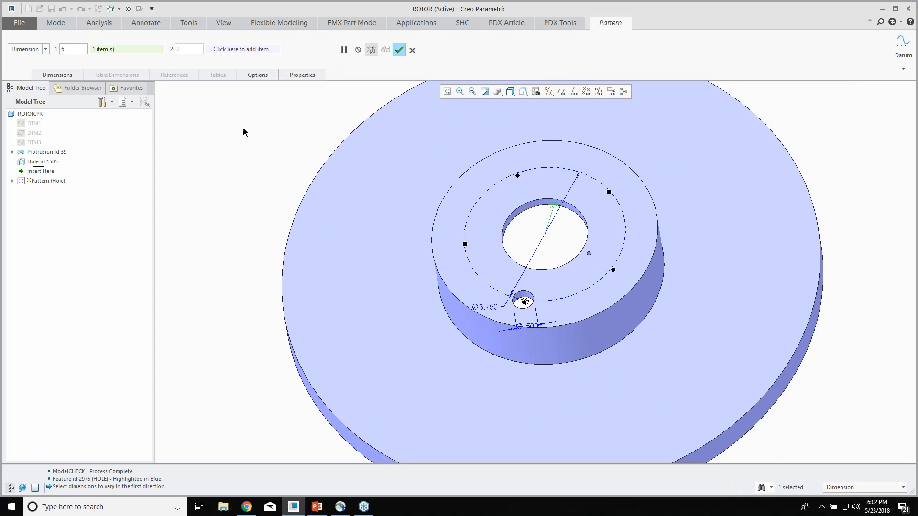
left_click(62, 53)
type("5")
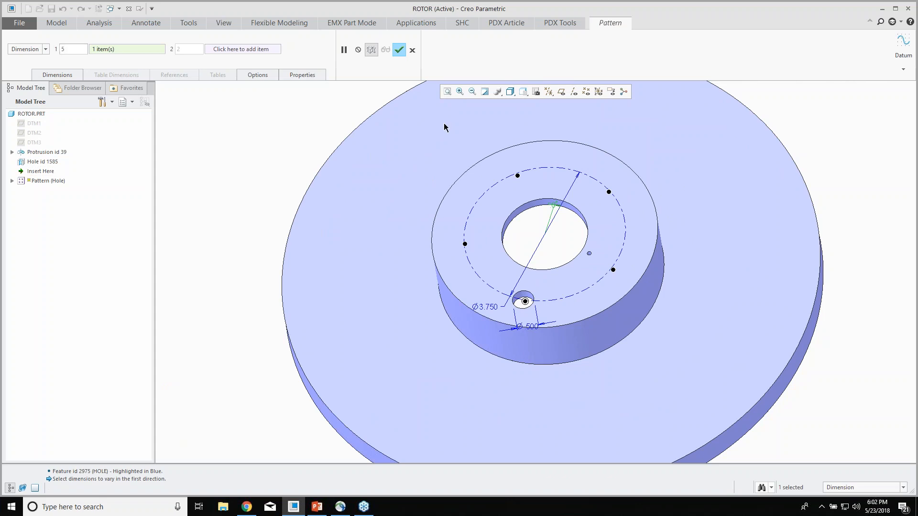
left_click(399, 50)
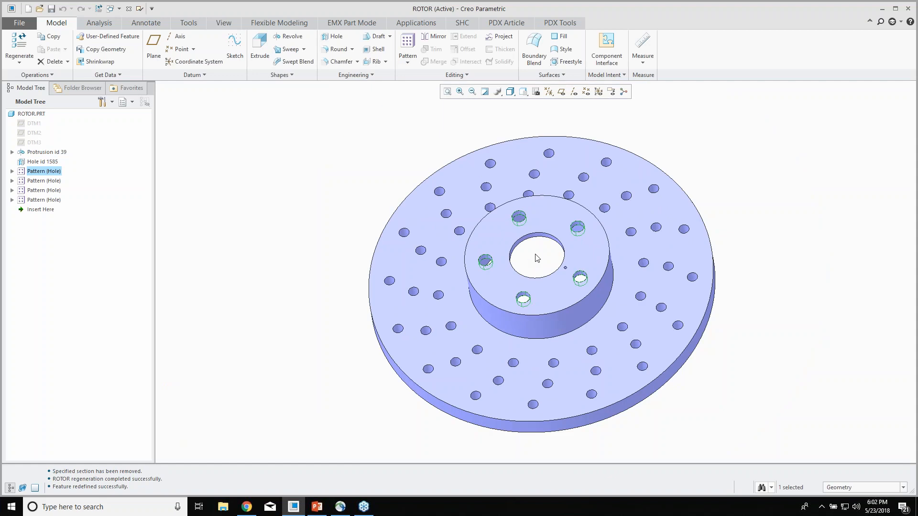
Regenerate the rotor, read the ModelCHECK messages and run the interactive ModelCHECK report on the part.
mouse_move(506, 242)
middle_mouse_down()
mouse_move(500, 297)
mouse_move(447, 282)
mouse_move(445, 268)
middle_mouse_up()
left_click(19, 46)
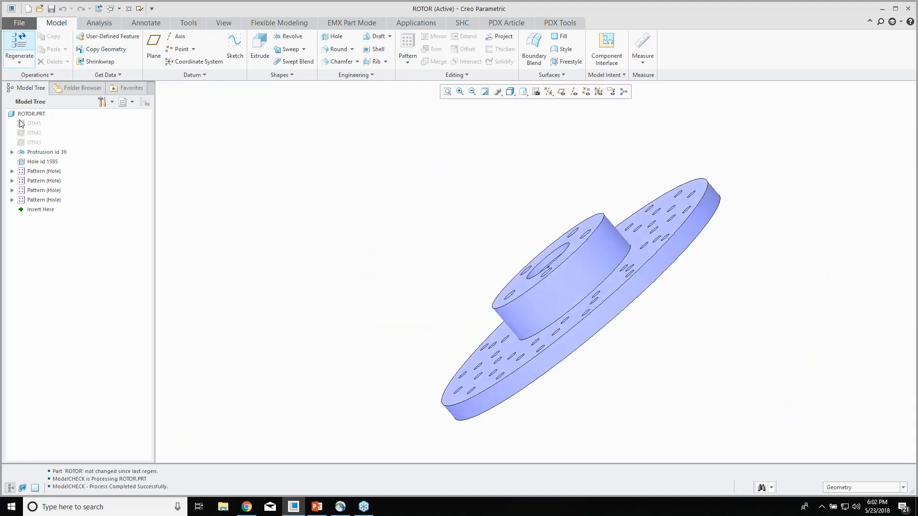
left_click_drag(54, 479, 174, 487)
middle_click_drag(540, 271, 574, 313)
scroll(402, 291, "up", 3)
scroll(512, 293, "down", 2)
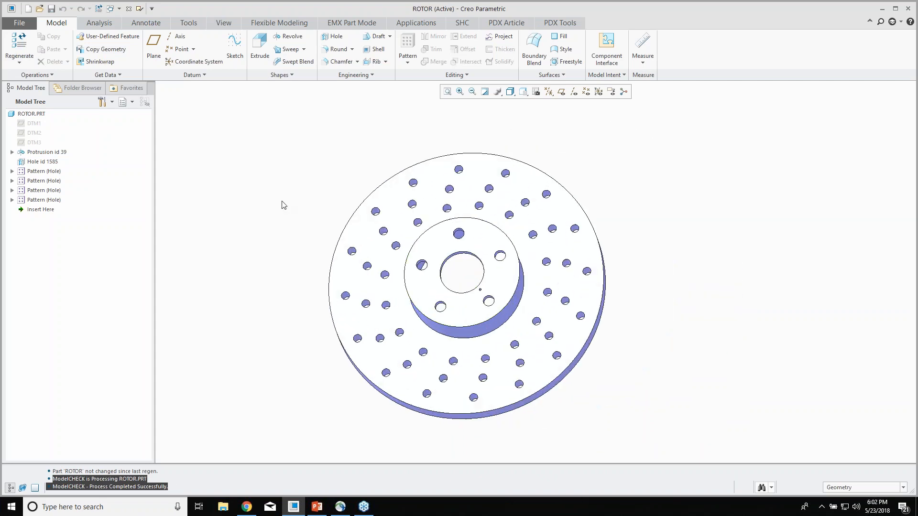
left_click(139, 9)
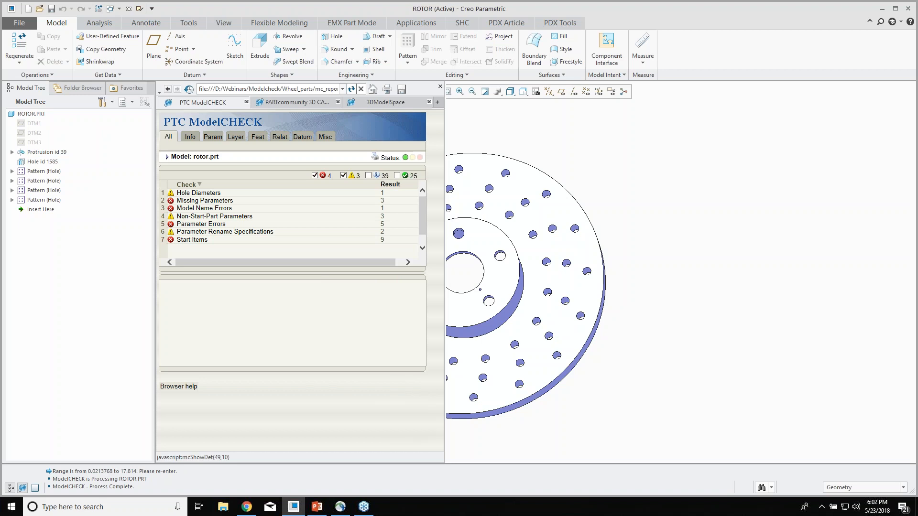
Open the ModelCHECK configuration settings from the environment options and display the demo_checks.mch check file.
middle_click_drag(504, 265, 627, 262, "shift")
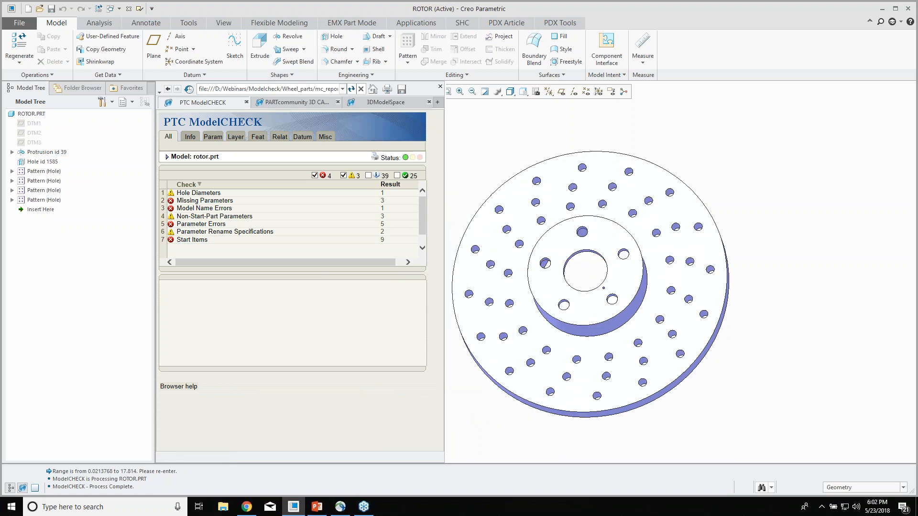
left_click(17, 22)
mouse_move(29, 171)
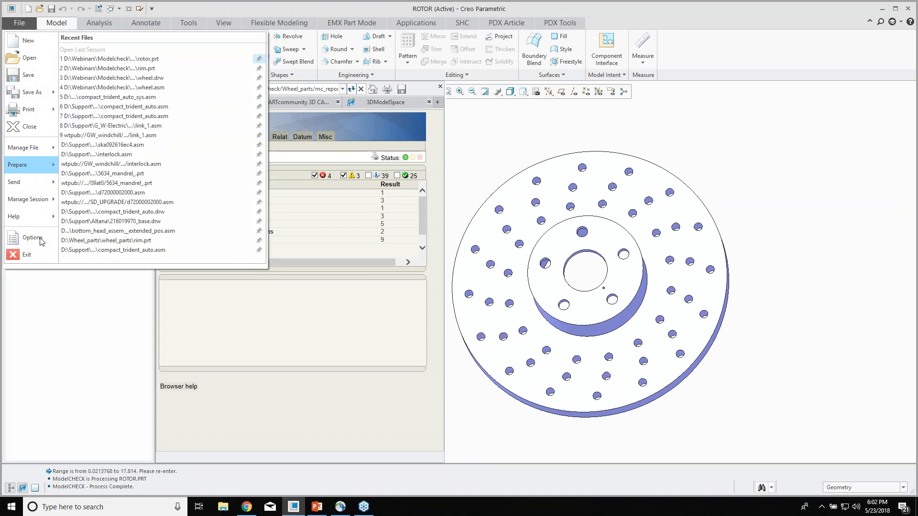
left_click(34, 238)
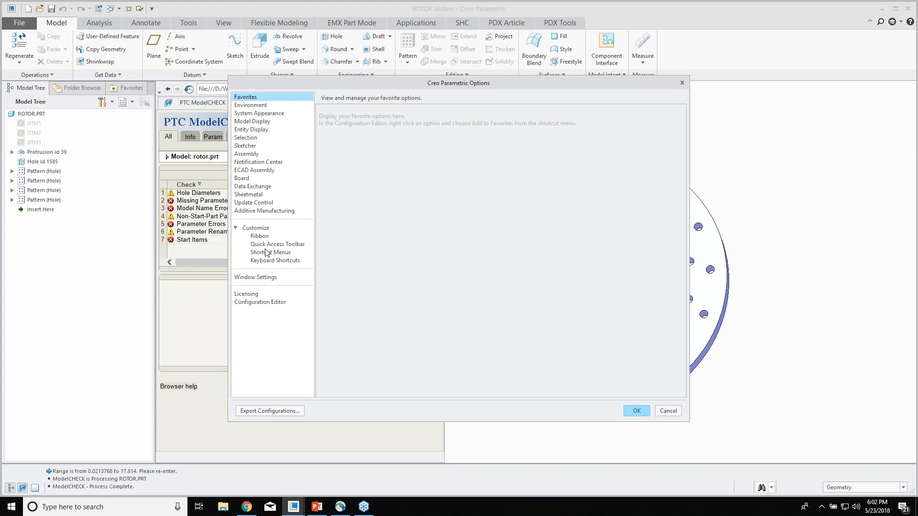
left_click(249, 106)
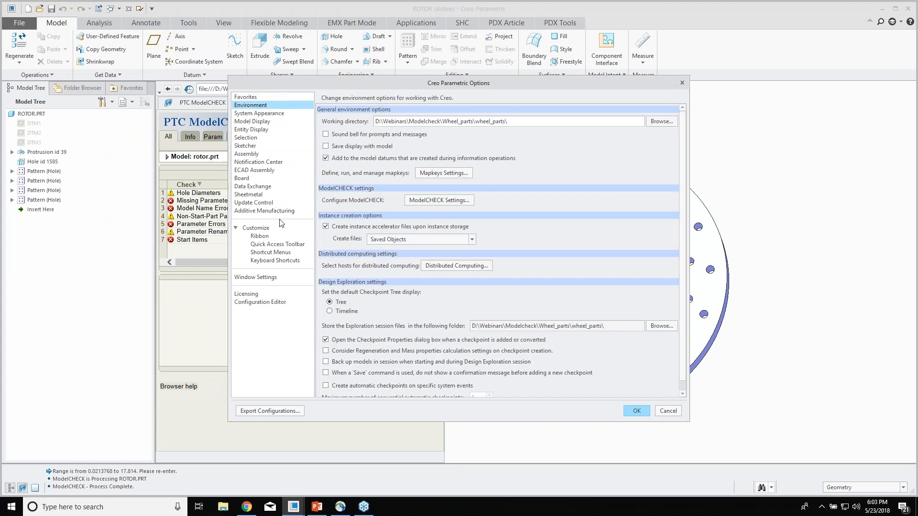
left_click(432, 201)
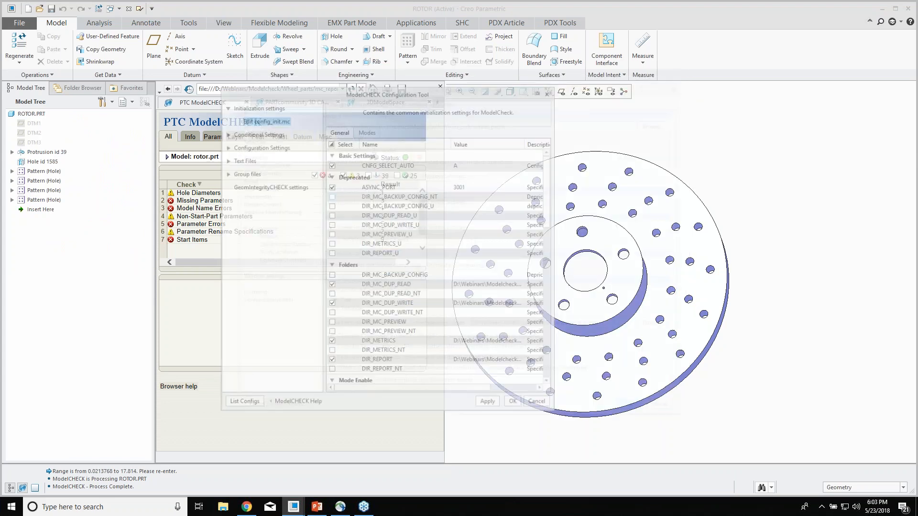
left_click(226, 147)
left_click(237, 161)
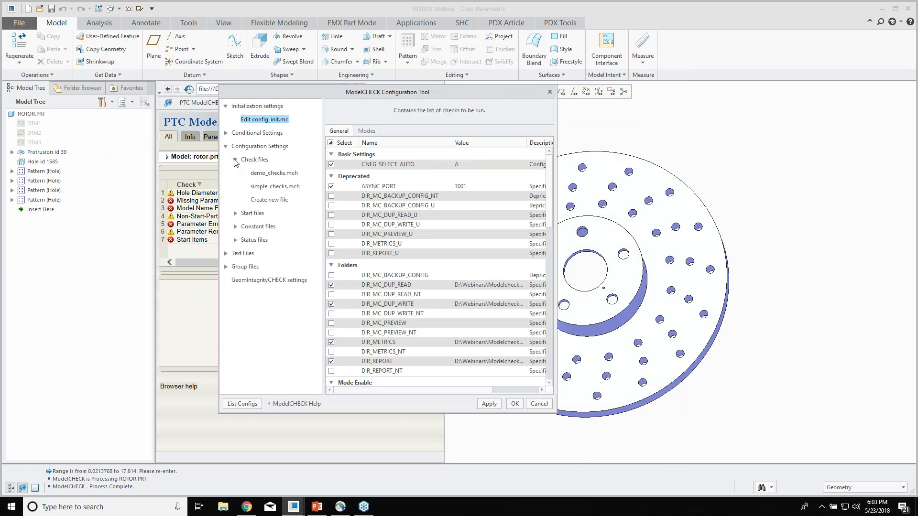
left_click(262, 176)
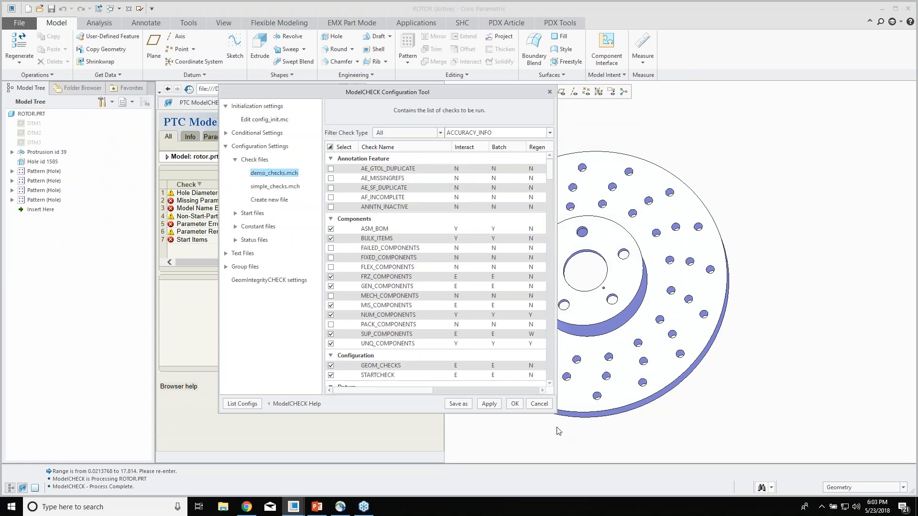
Enlarge the configuration window, examine the run-mode settings of the STARTCHECK check and neighbouring checks, and close it without saving.
left_click_drag(555, 413, 686, 441)
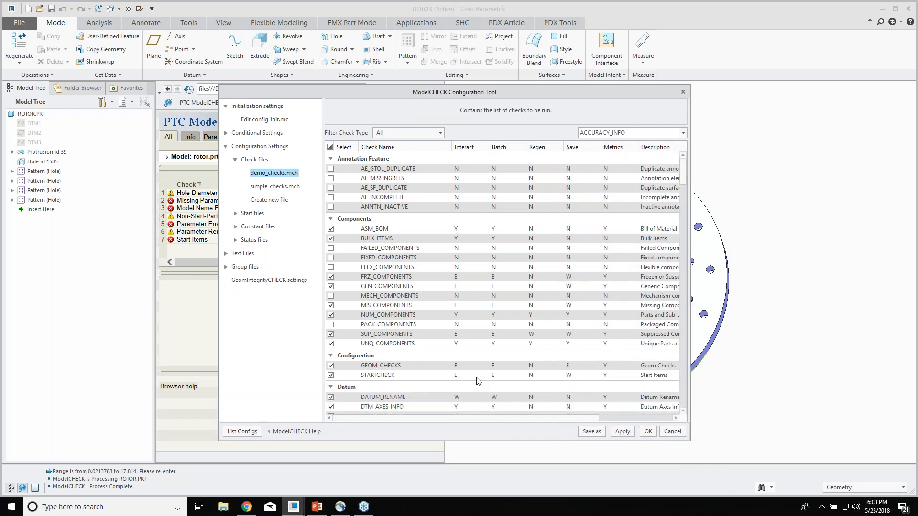
left_click(382, 377)
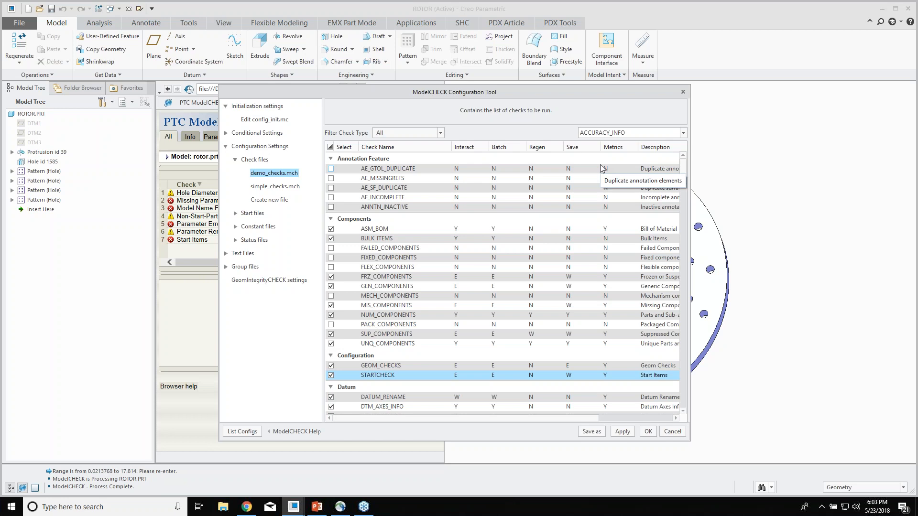
left_click(679, 433)
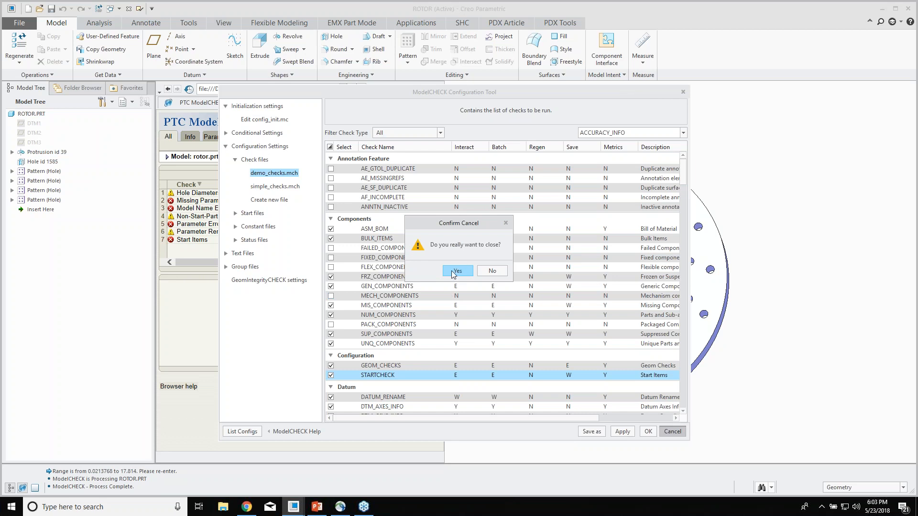
left_click(457, 270)
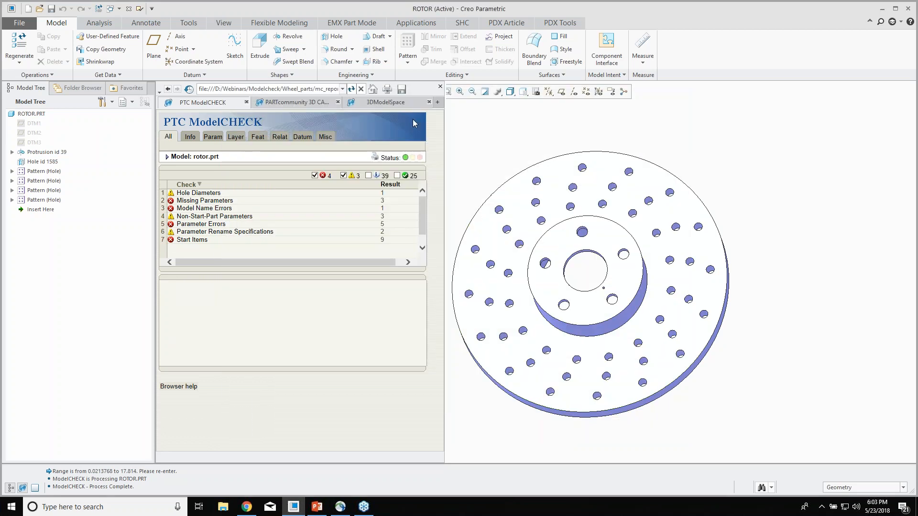
Close the rotor's ModelCHECK report and open the wheel.asm assembly.
left_click(440, 87)
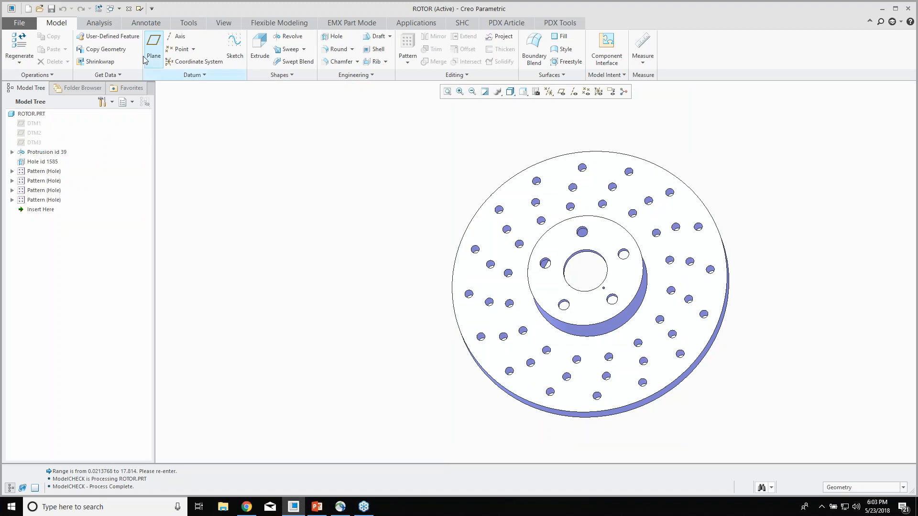
left_click(40, 9)
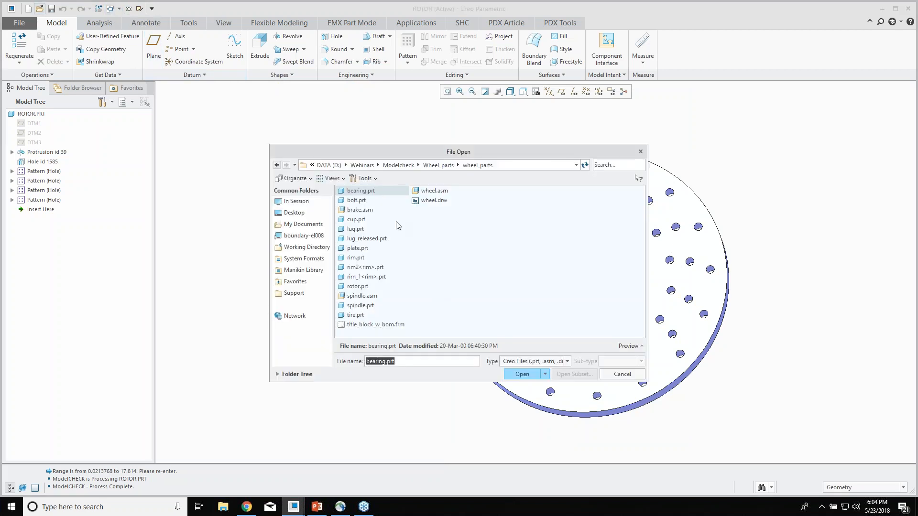
double_click(421, 193)
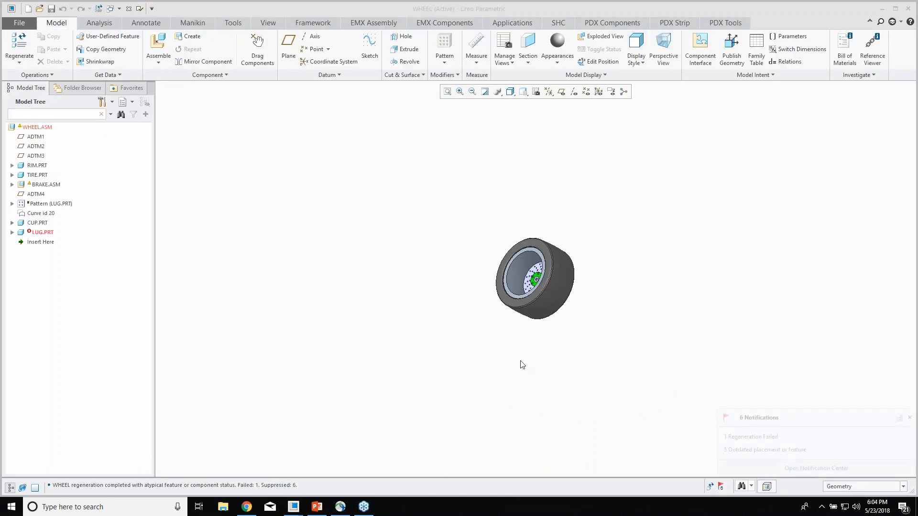
middle_click_drag(545, 274, 363, 255, "shift")
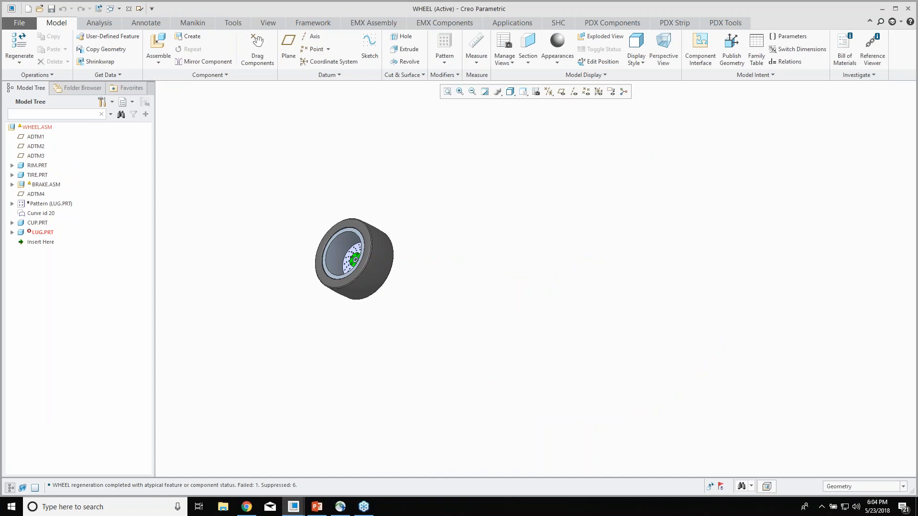
Run the interactive ModelCHECK on all levels of the wheel assembly.
left_click(139, 9)
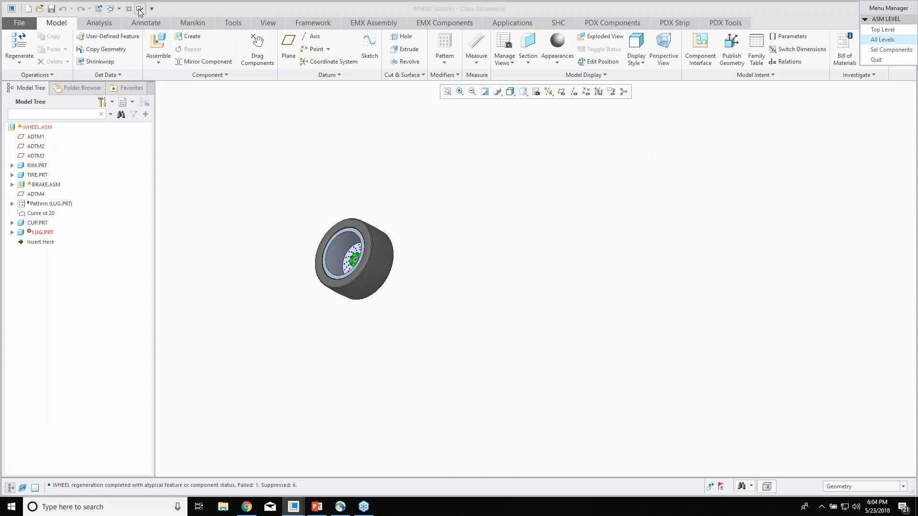
left_click_drag(878, 10, 573, 126)
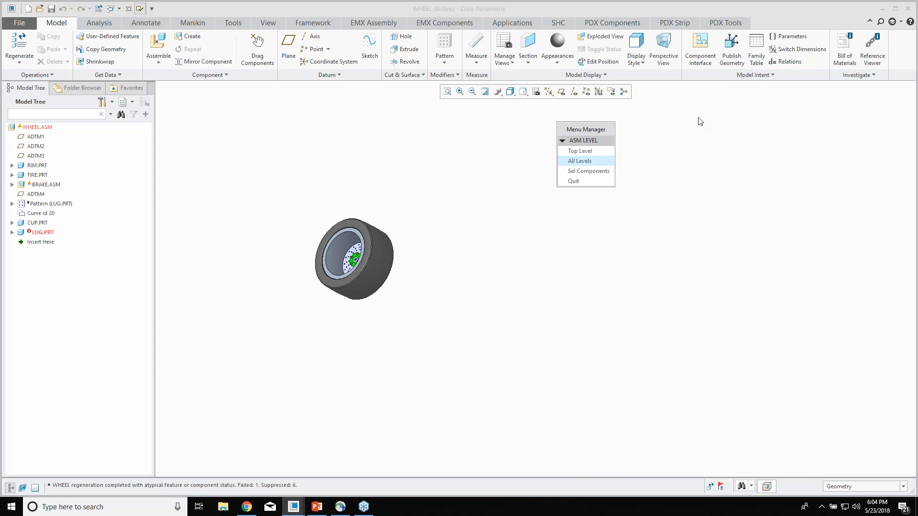
left_click(579, 161)
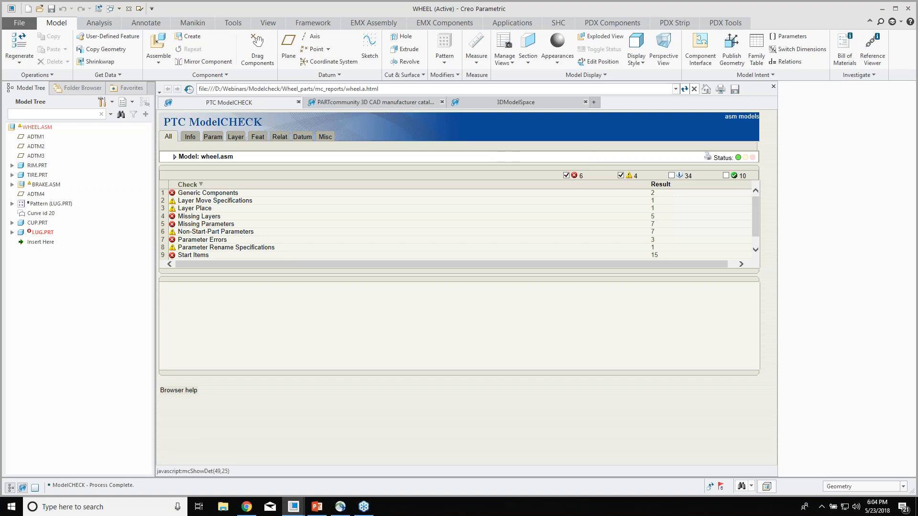
Show the details of the Generic Components check and narrow the report to see the wheel's front face beside it.
left_click(198, 194)
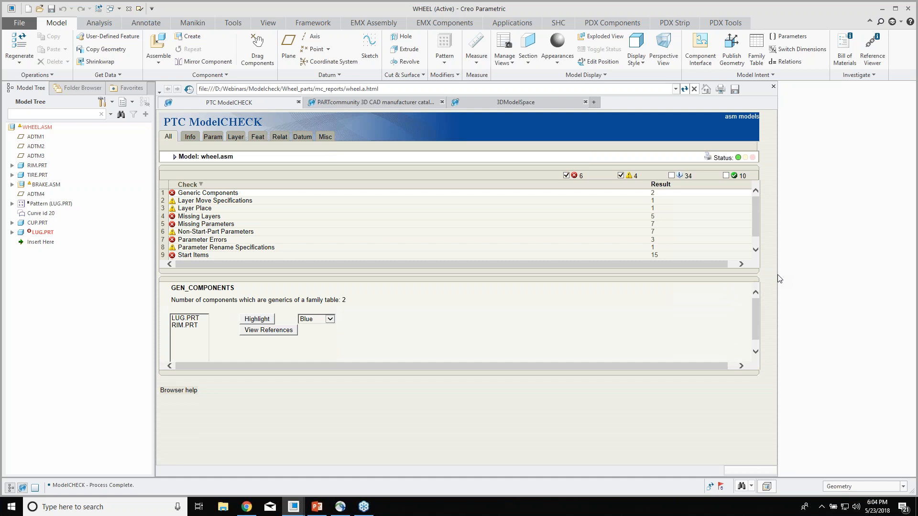
left_click_drag(778, 280, 419, 288)
scroll(606, 270, "down", 4)
middle_click_drag(642, 267, 489, 239)
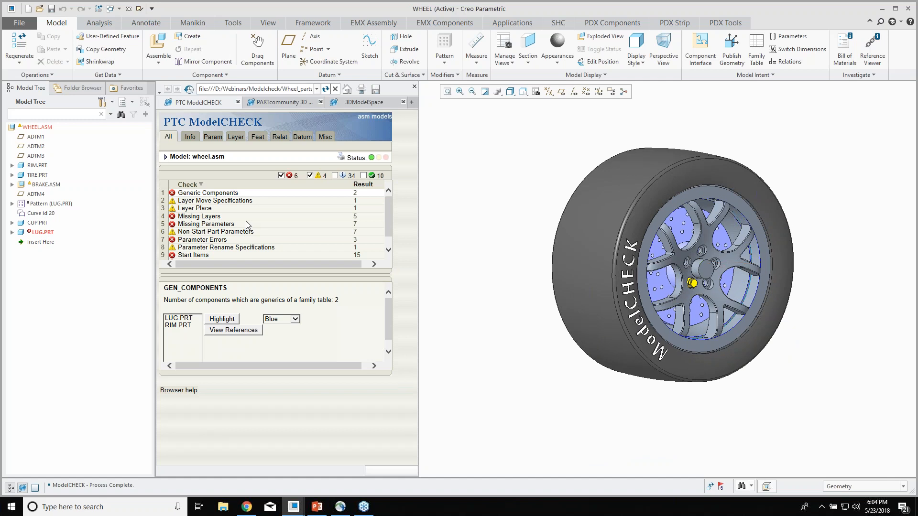
Highlight the generic component LUG.PRT in blue and inspect it on the wheel.
left_click(183, 320)
left_click(180, 320)
left_click(223, 320)
scroll(620, 263, "up", 10)
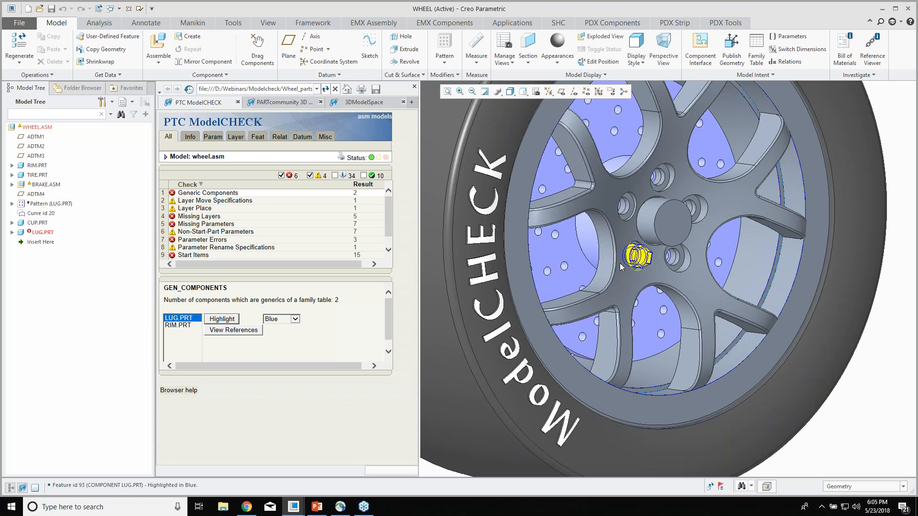
scroll(648, 264, "down", 10)
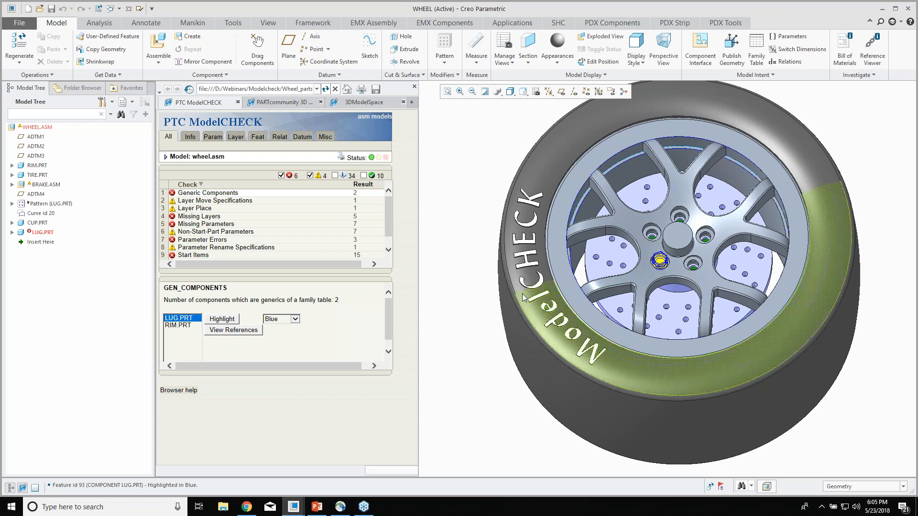
Display the layer tree and add all missing assembly layers listed in the Missing Layers check to the wheel assembly.
left_click(203, 218)
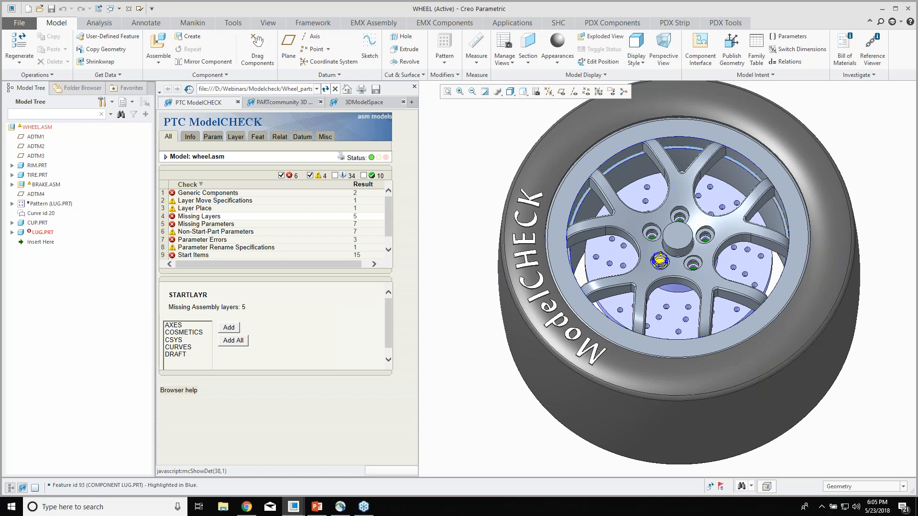
left_click(132, 102)
left_click(139, 114)
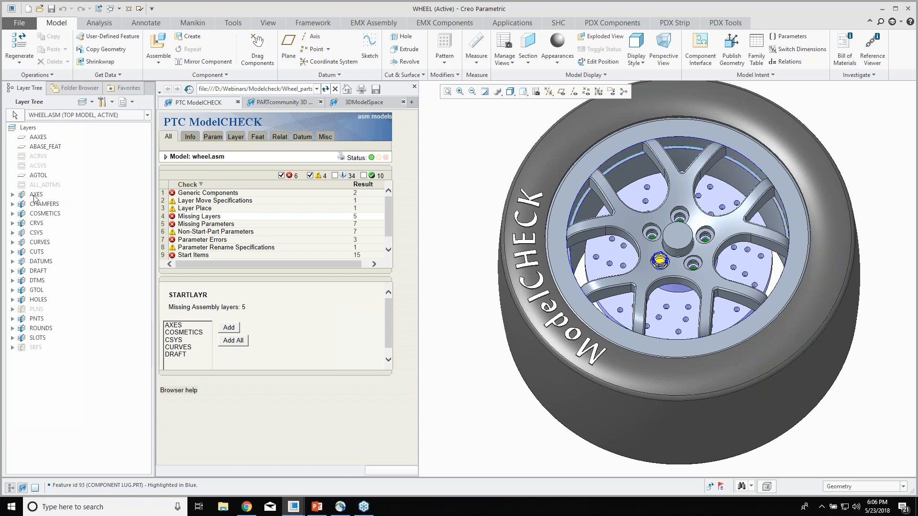
left_click(234, 341)
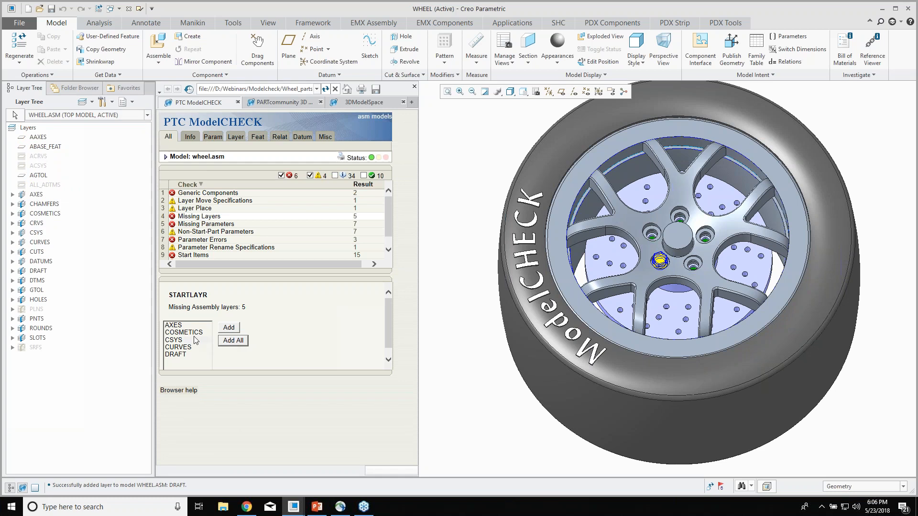
Try adding all the missing layers once more and examine which models the AXES layer covers.
left_click(185, 326)
left_click(228, 344)
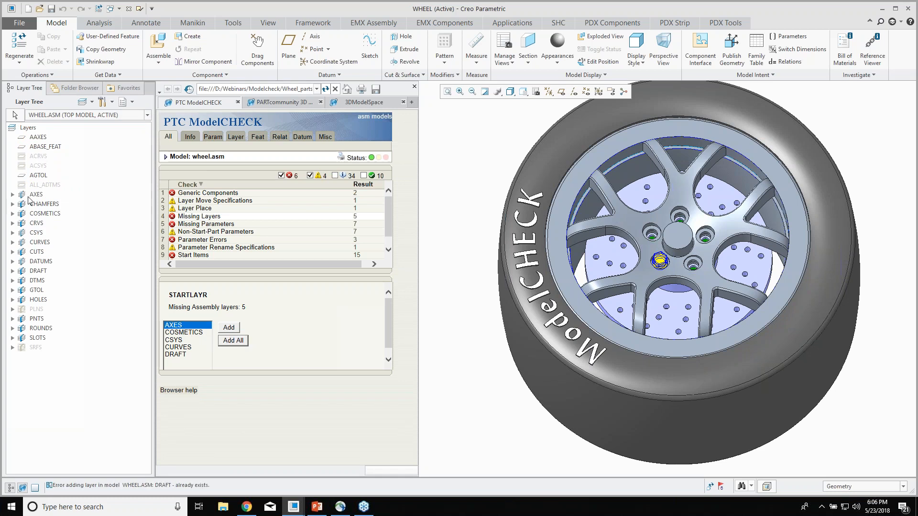
left_click(13, 195)
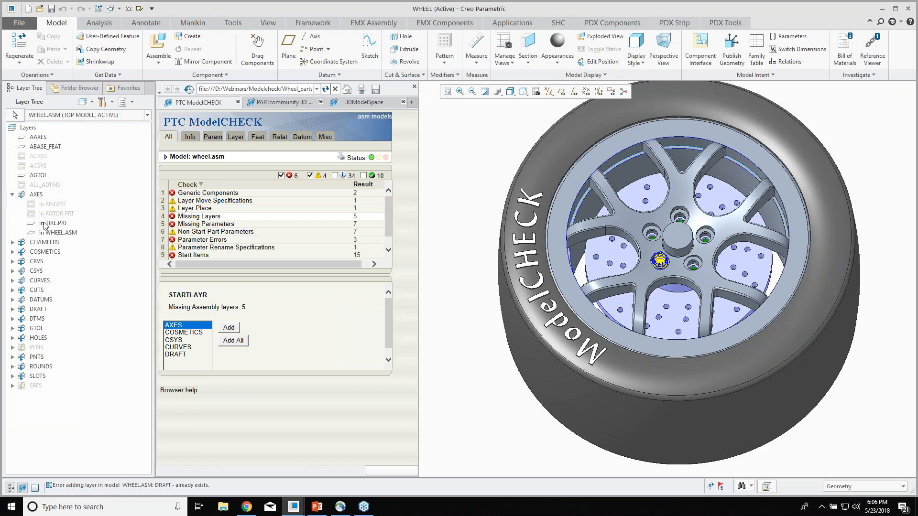
left_click(13, 195)
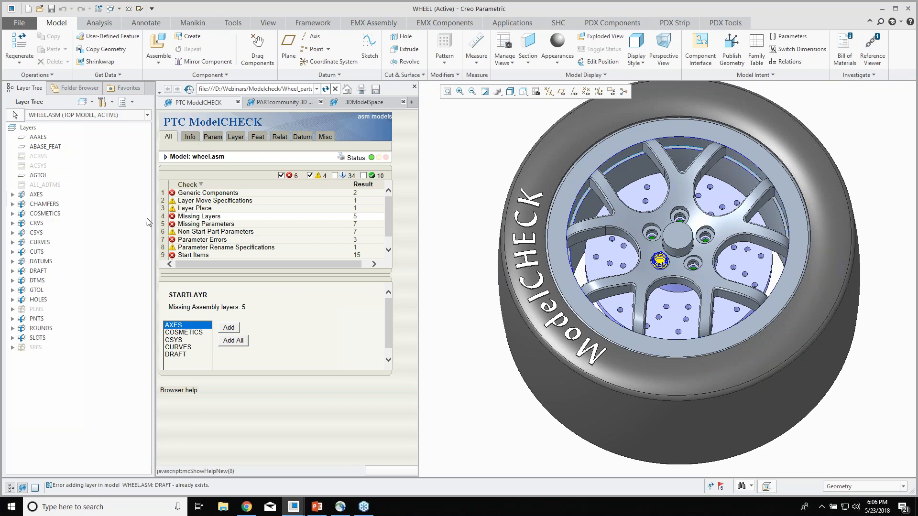
Look through the wheel's check list, view the report's assembly component models and return to the check results.
scroll(387, 225, "down", 1)
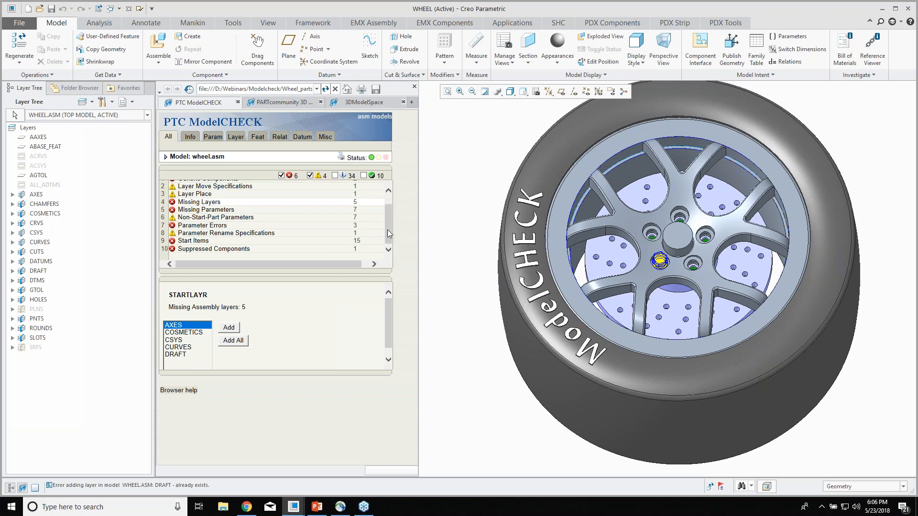
scroll(388, 233, "up", 1)
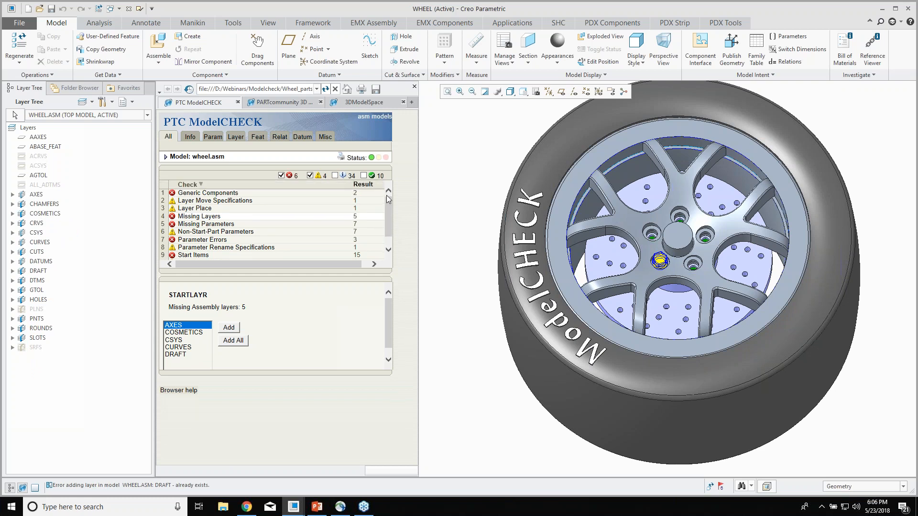
left_click(371, 123)
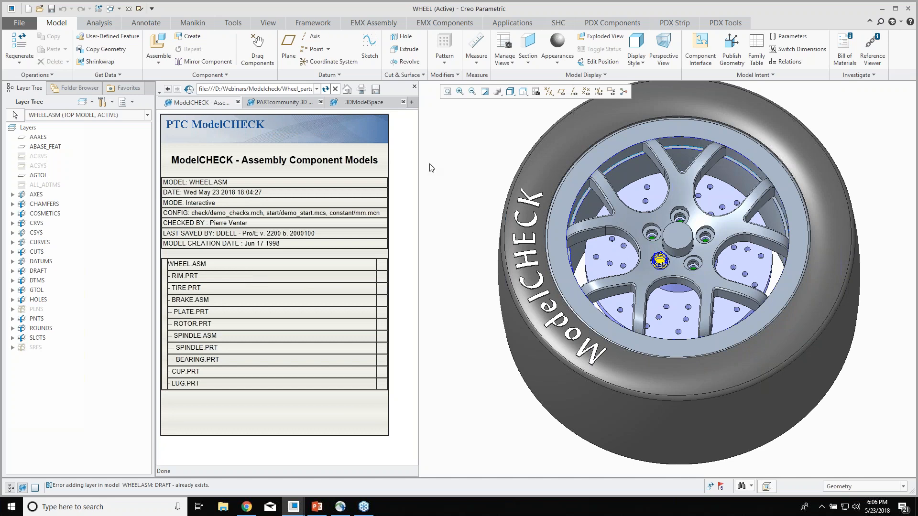
left_click(168, 89)
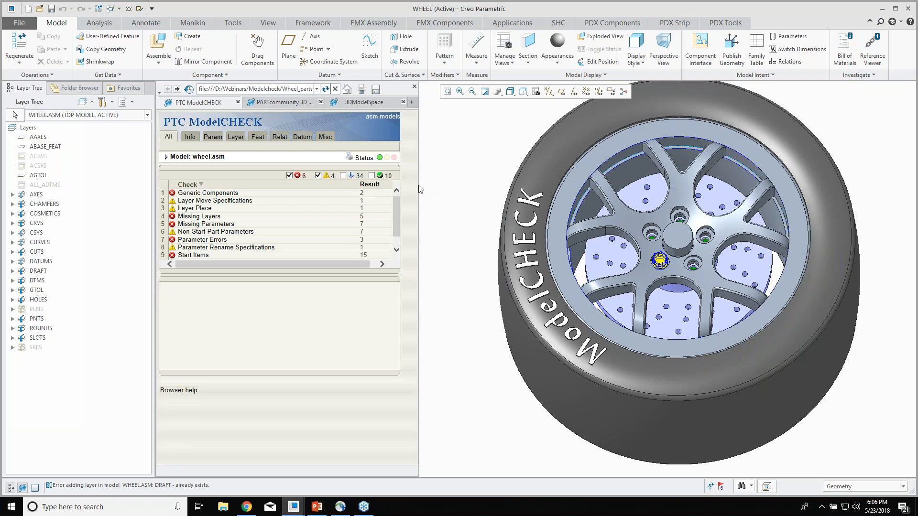
Close the report and rerun the interactive ModelCHECK on all levels of the wheel assembly.
left_click_drag(419, 184, 469, 181)
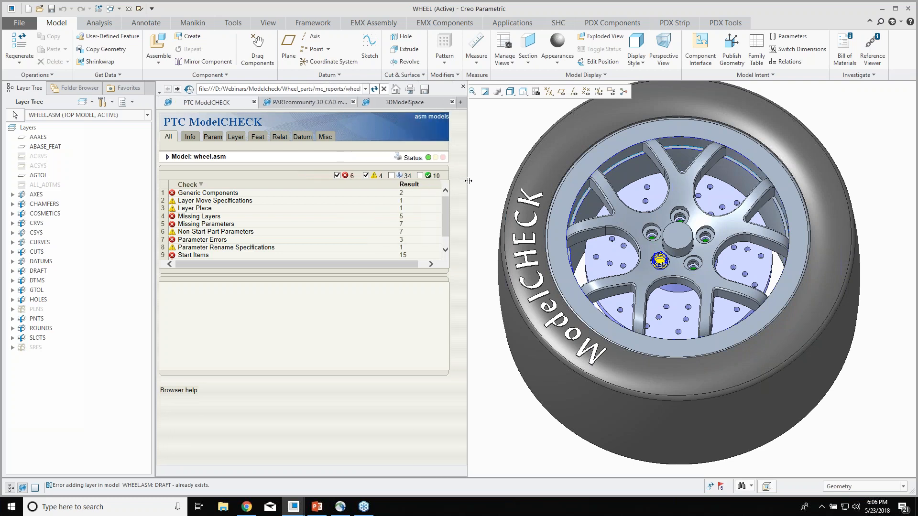
left_click(463, 88)
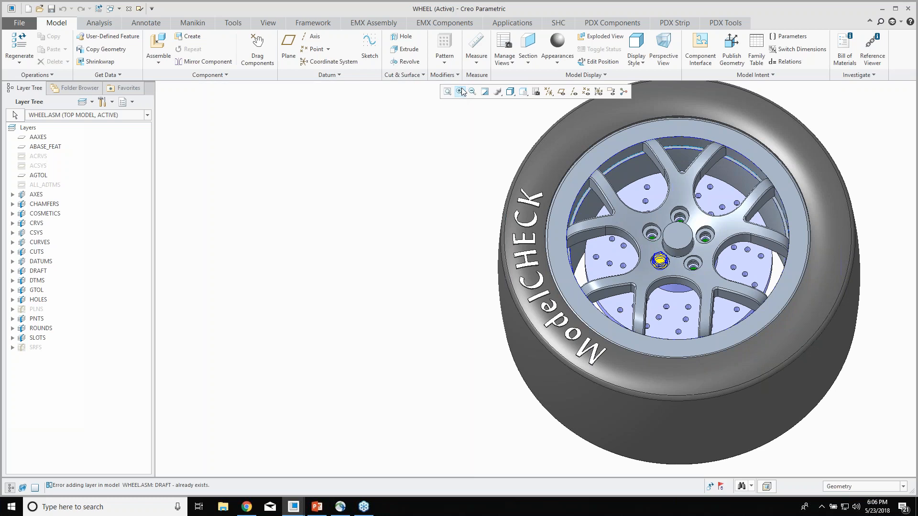
left_click(139, 9)
left_click(878, 41)
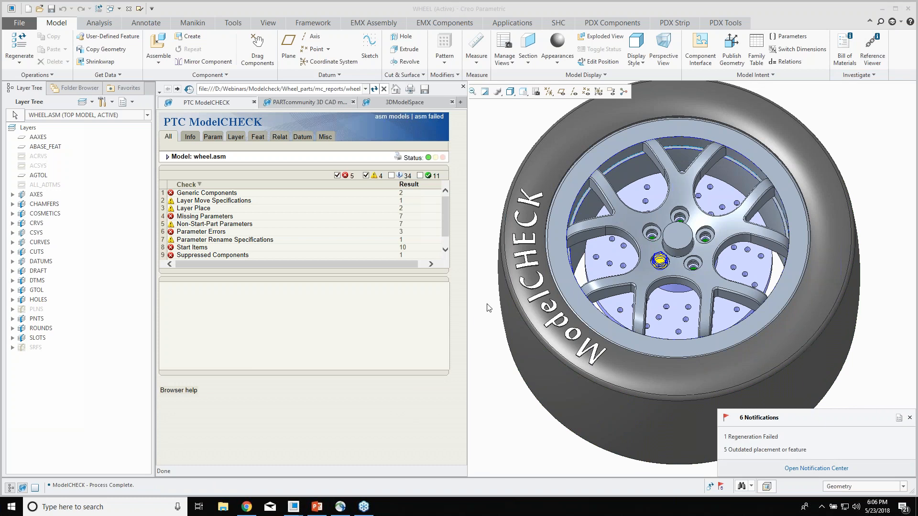
Show the failed checks for the wheel assembly's models, look through the list and view the models failing the Layer Place check.
left_click(429, 117)
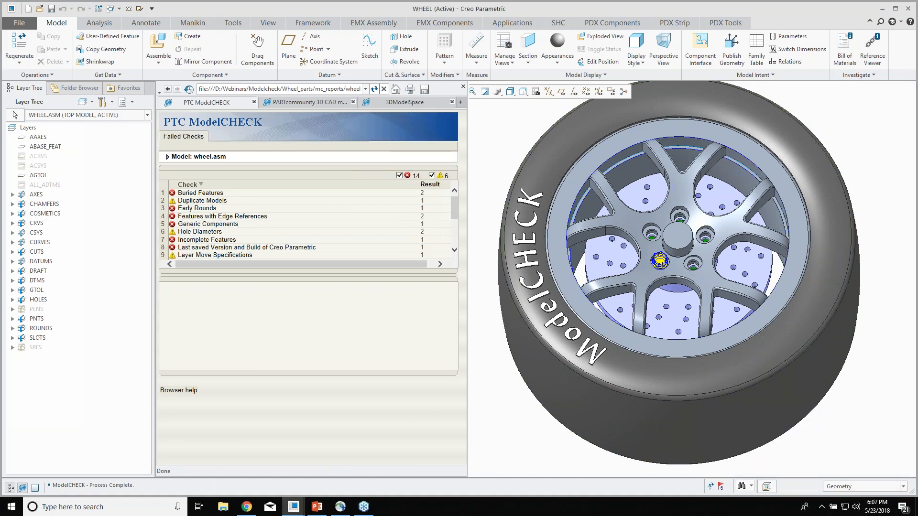
scroll(291, 209, "down", 1)
scroll(292, 209, "up", 1)
scroll(291, 209, "down", 3)
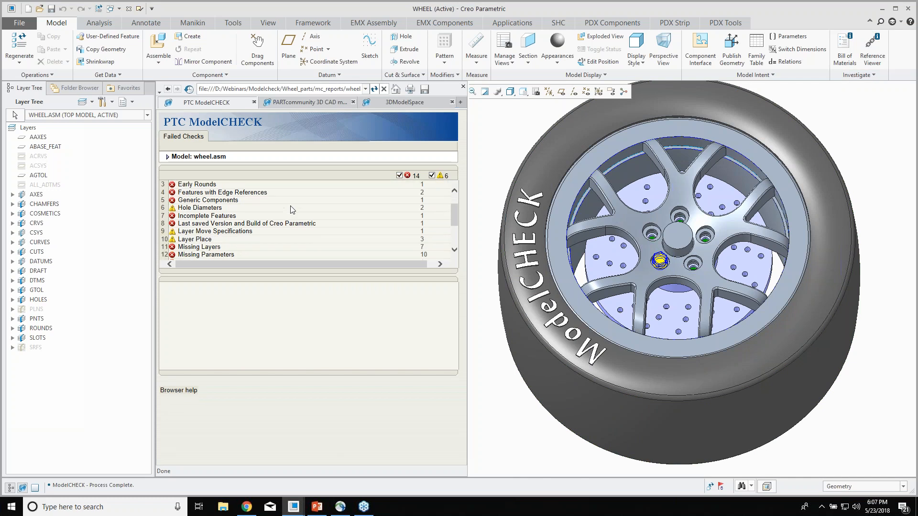
scroll(324, 211, "down", 1)
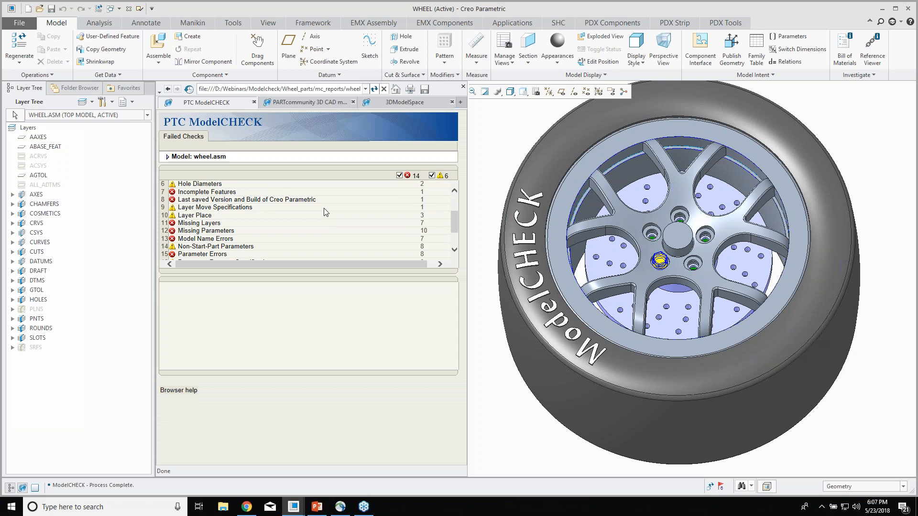
left_click(185, 216)
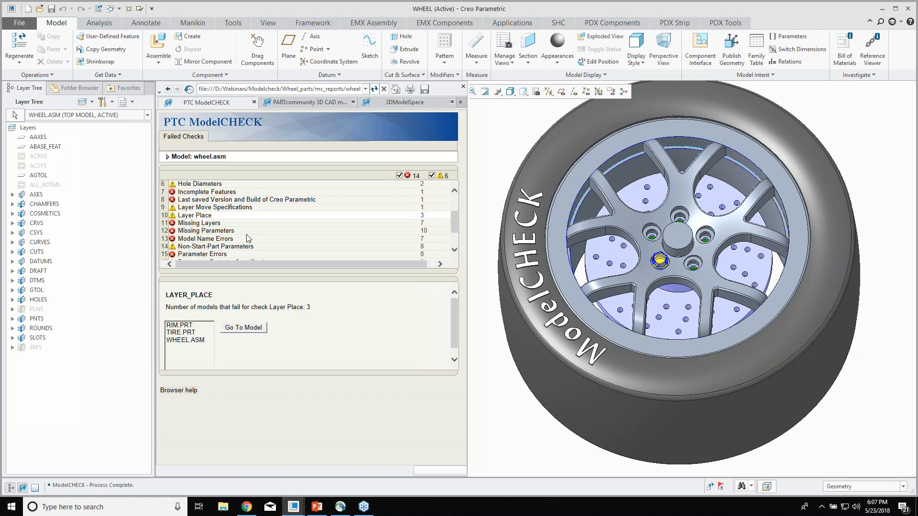
Close the ModelCHECK report and the wheel assembly, and open the drawing wheel.drw.
left_click(464, 87)
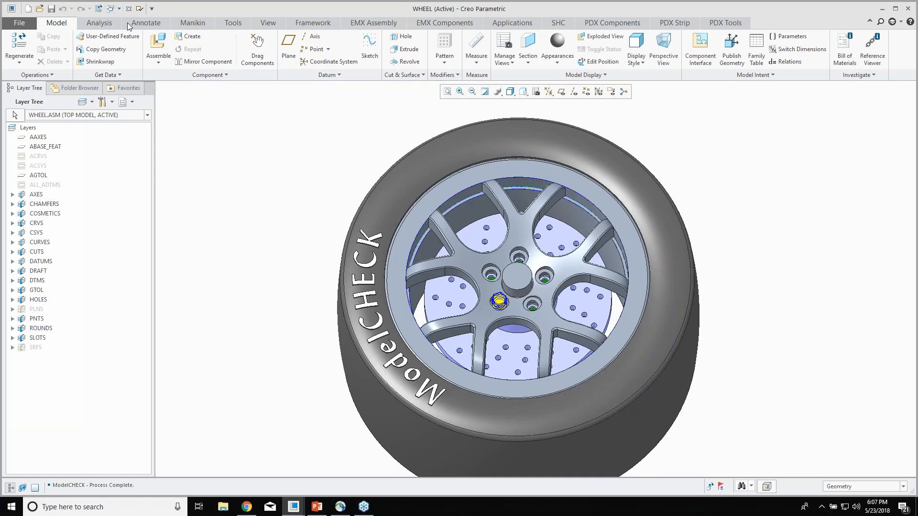
left_click(128, 8)
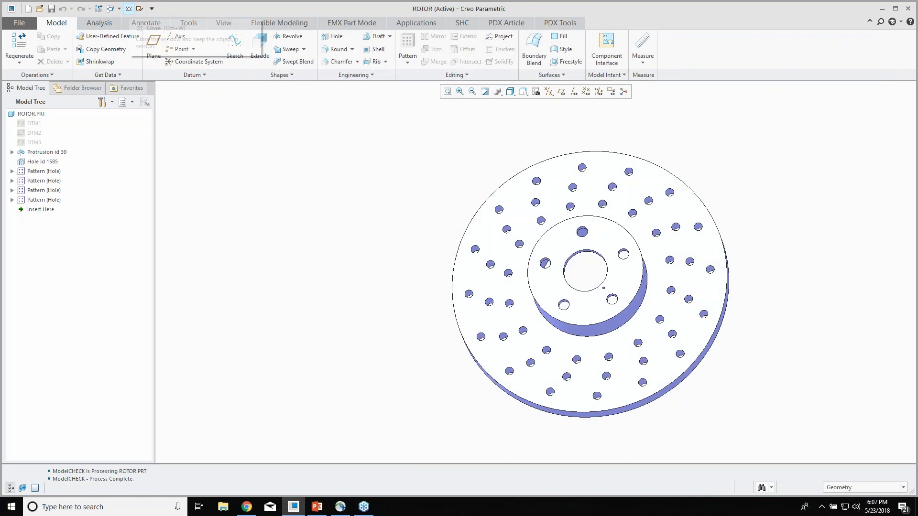
left_click(40, 8)
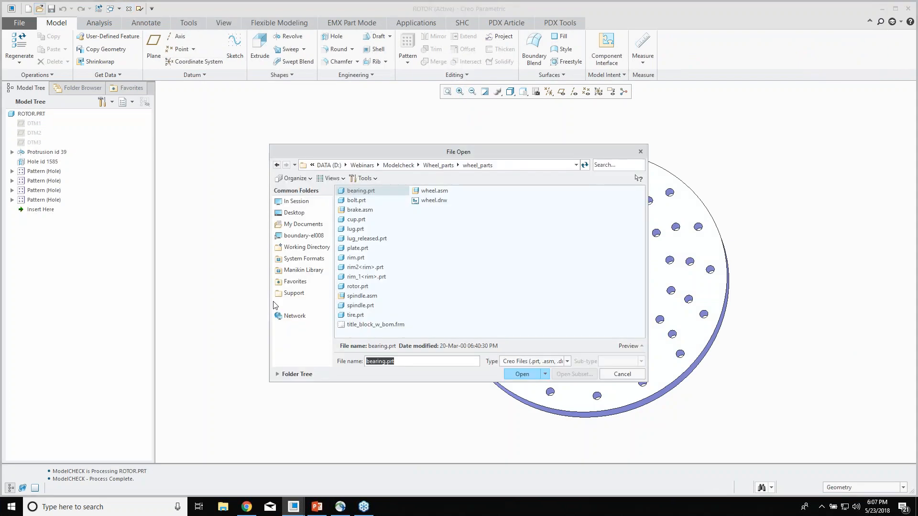
left_click(433, 201)
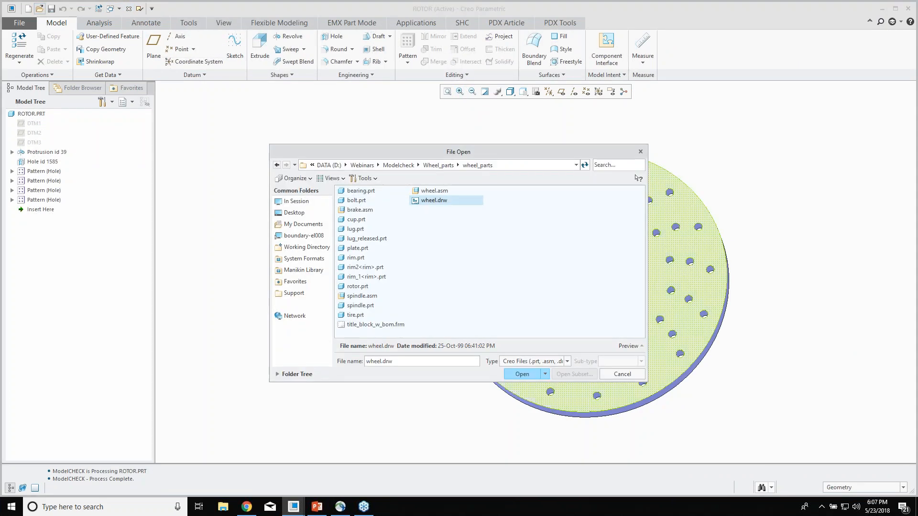
key("Return")
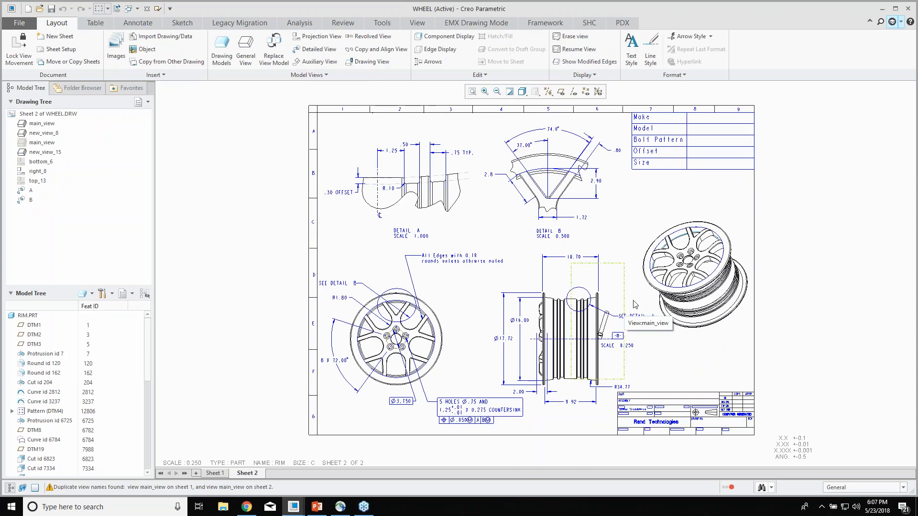
Run ModelCHECK on the wheel drawing only, answering N for all drawing models, and arrange the report beside the sheet.
left_click(159, 9)
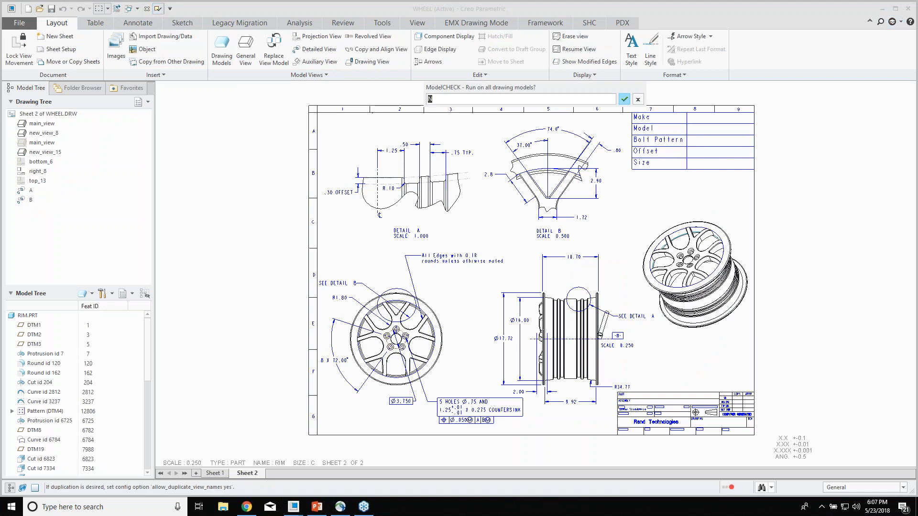
key("Return")
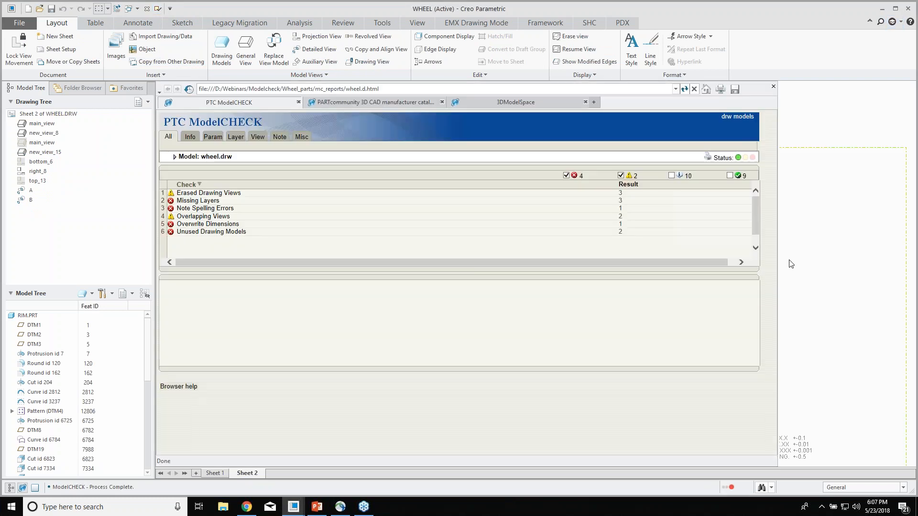
left_click_drag(777, 267, 374, 246)
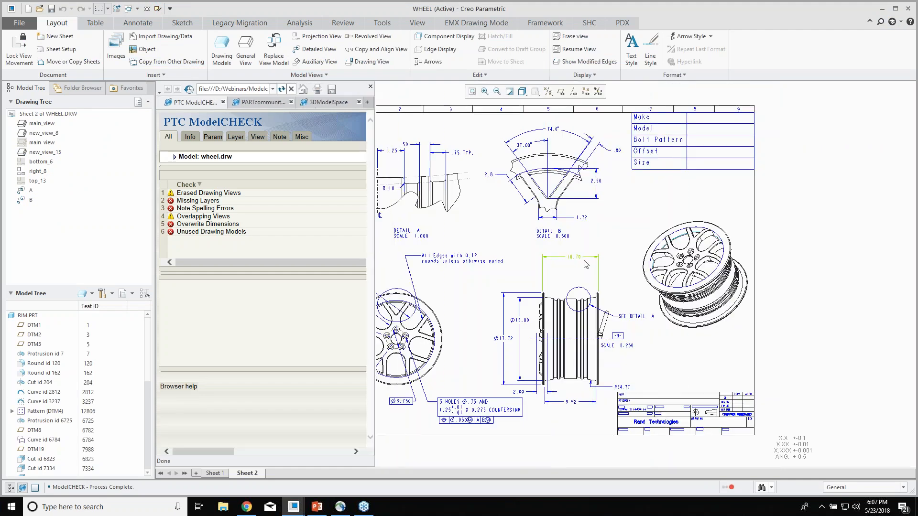
mouse_move(550, 237)
middle_mouse_down()
mouse_move(613, 257)
mouse_move(658, 252)
middle_mouse_up()
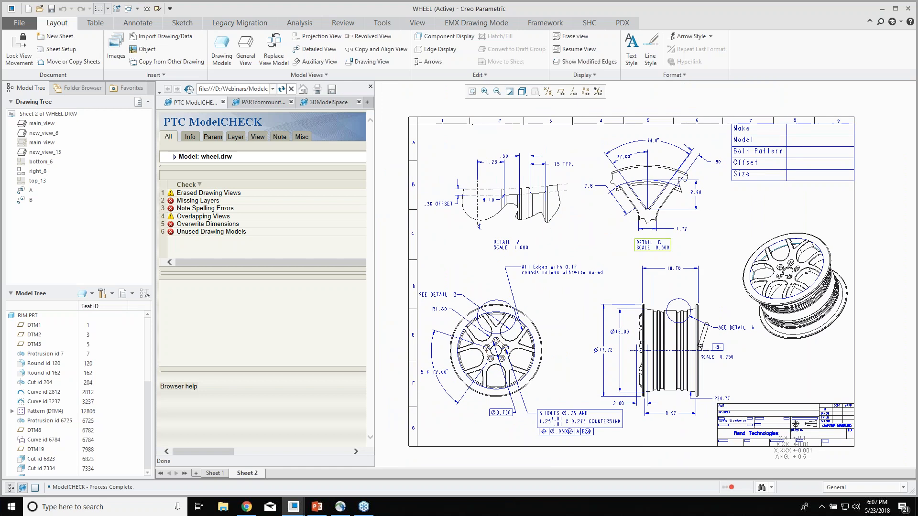
Review the Note Spelling Errors check and examine the "othrwise" note on sheet 2 of the drawing.
left_click(206, 209)
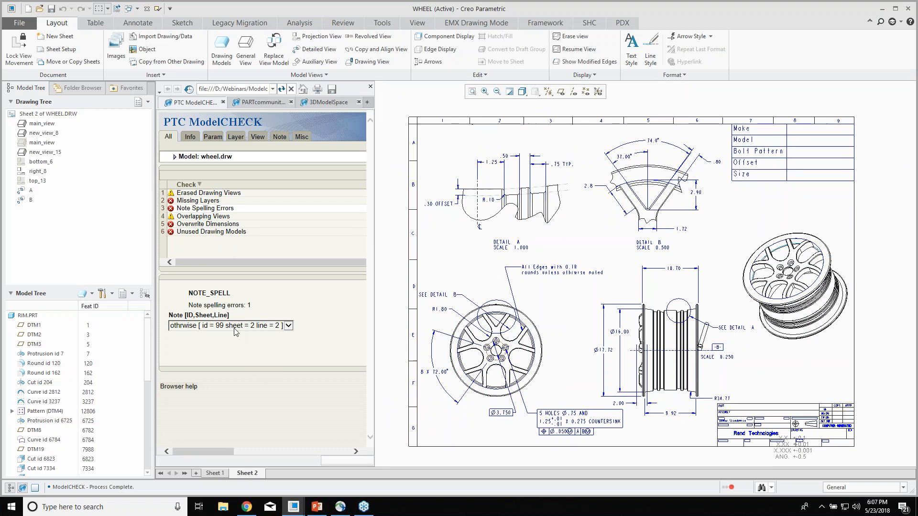
left_click(186, 326)
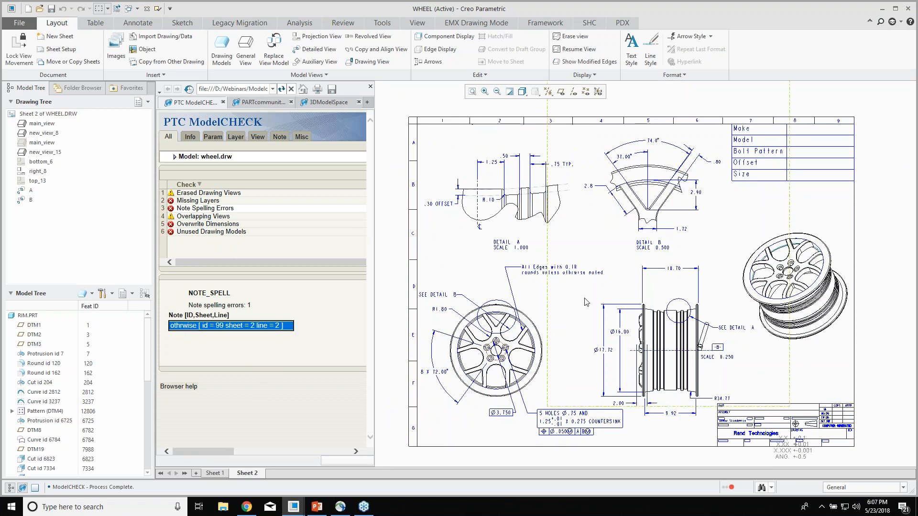
scroll(553, 281, "down", 2)
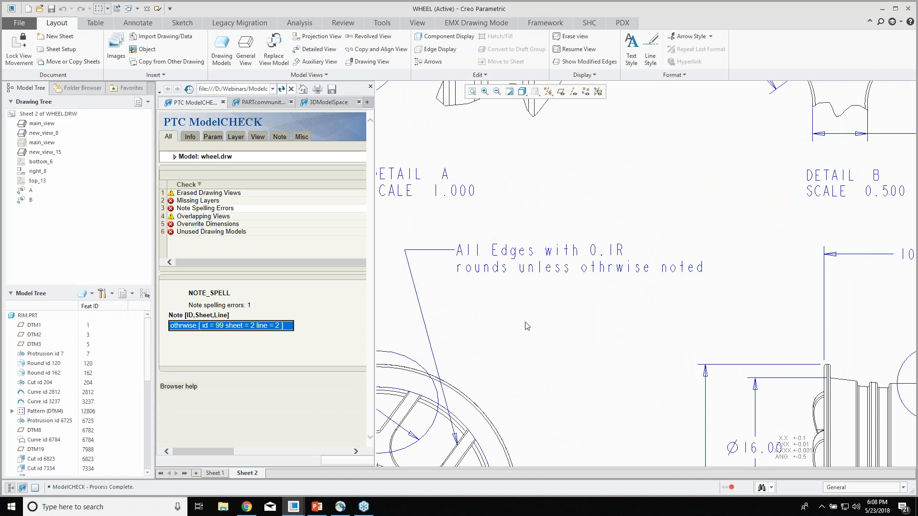
scroll(526, 324, "up", 3)
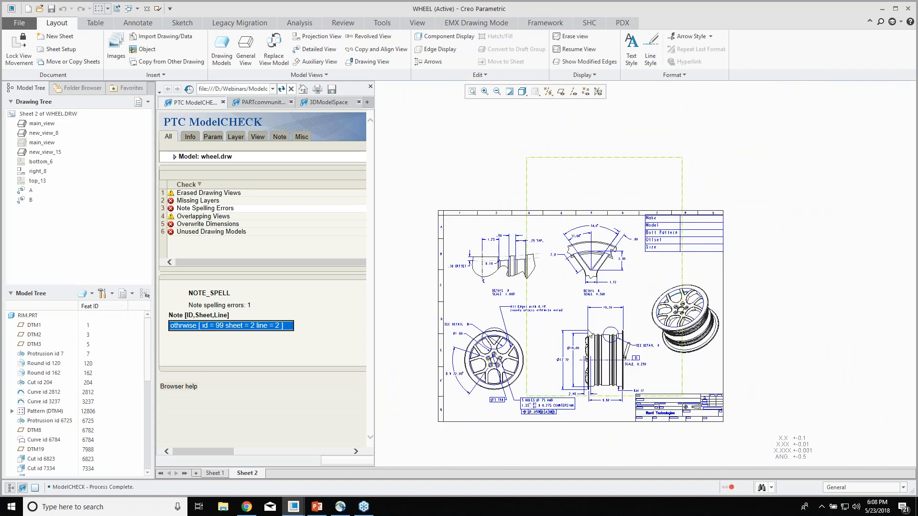
Highlight View #9 and View #15 from the Overlapping Views check in blue, one after the other.
left_click(196, 217)
left_click(187, 324)
left_click(255, 328)
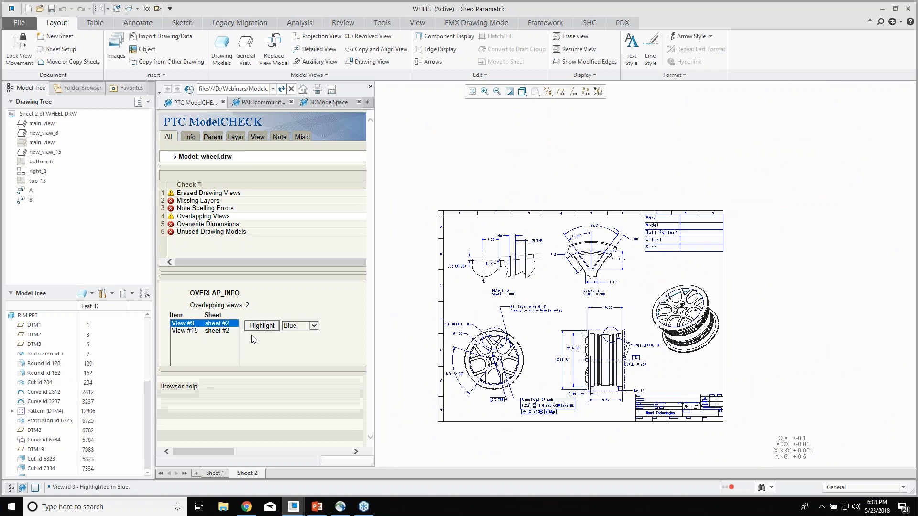
left_click(214, 331)
left_click(262, 329)
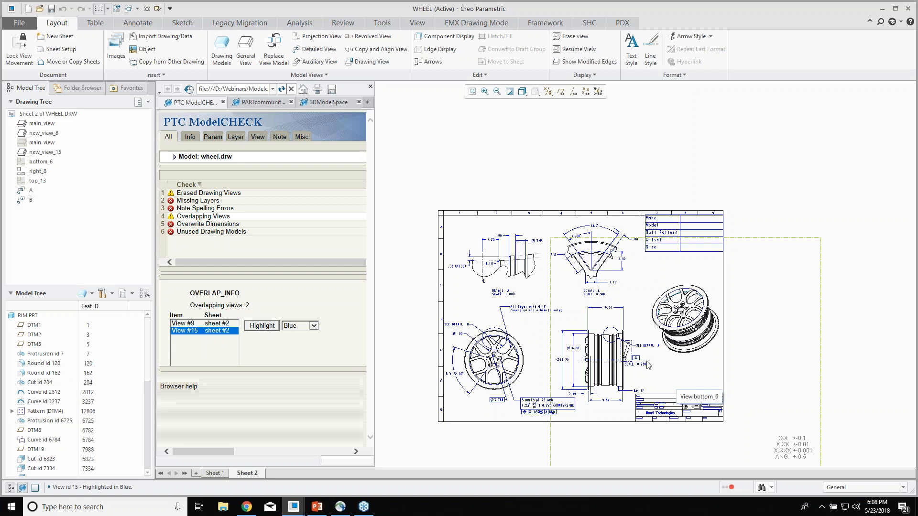
Highlight overlapping View #15 in red and inspect where it lies over the rim's side view.
left_click(314, 327)
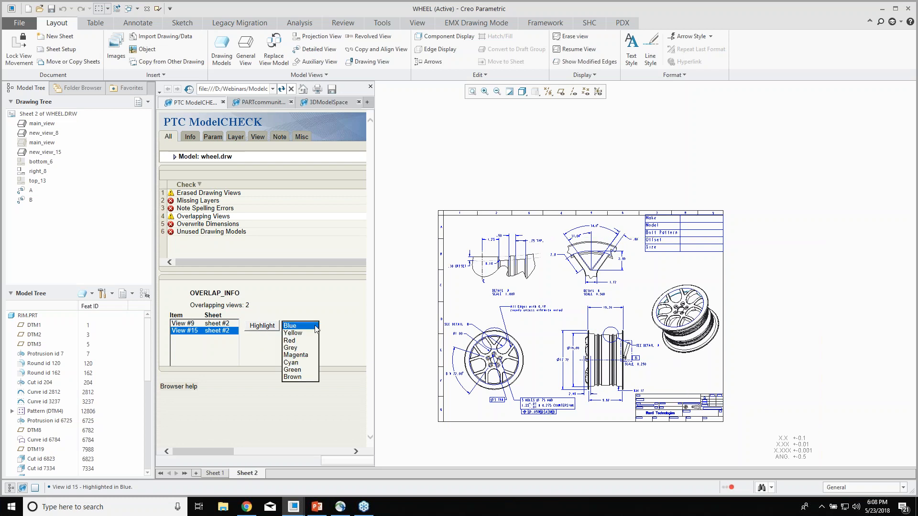
left_click(297, 341)
left_click(262, 327)
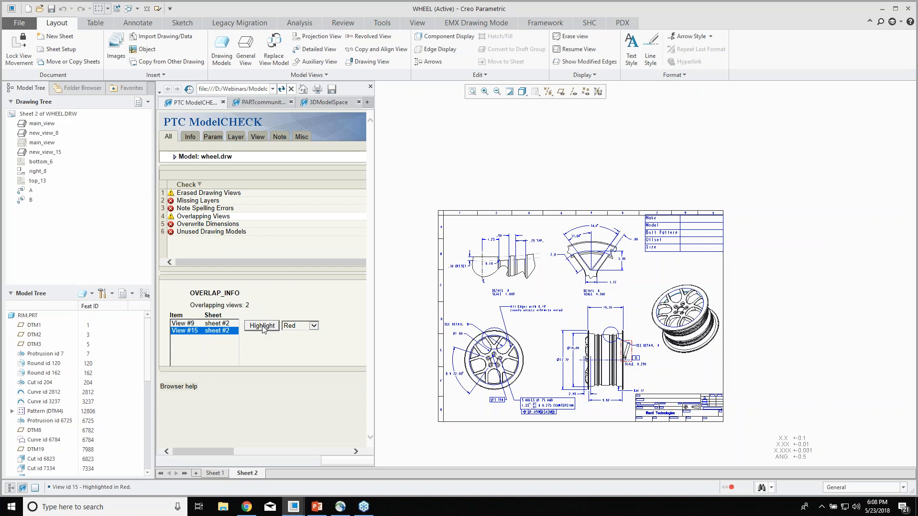
scroll(625, 371, "down", 3)
scroll(625, 373, "down", 5)
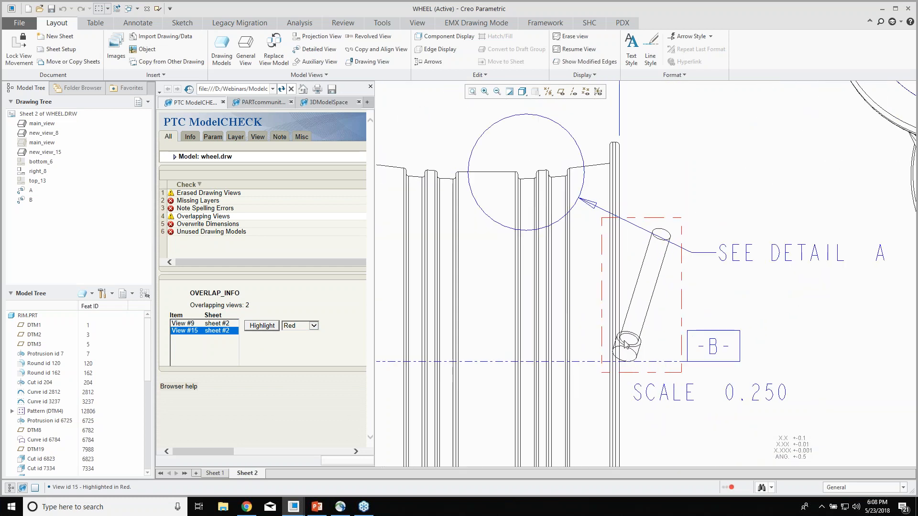
Move new_view_15 off the rim's side view into the free area between the isometric view and the title block.
scroll(562, 323, "up", 3)
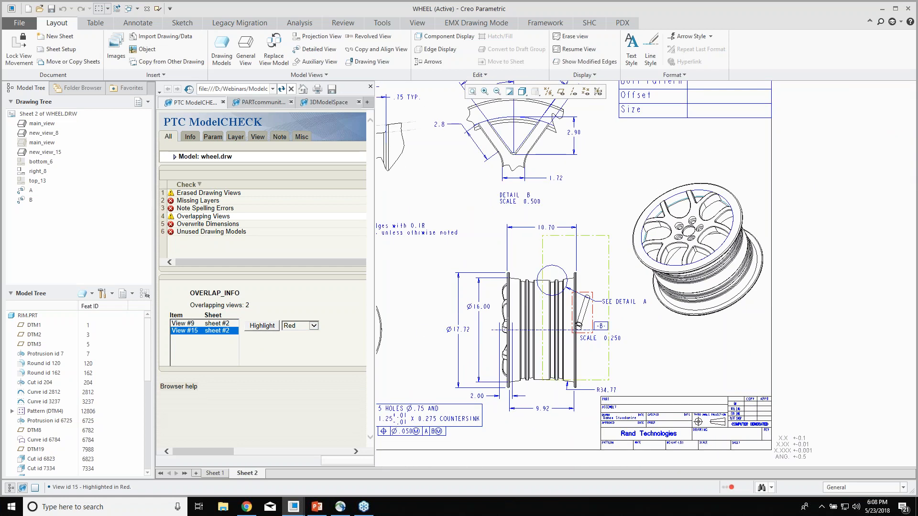
scroll(564, 328, "up", 3)
left_click(535, 248)
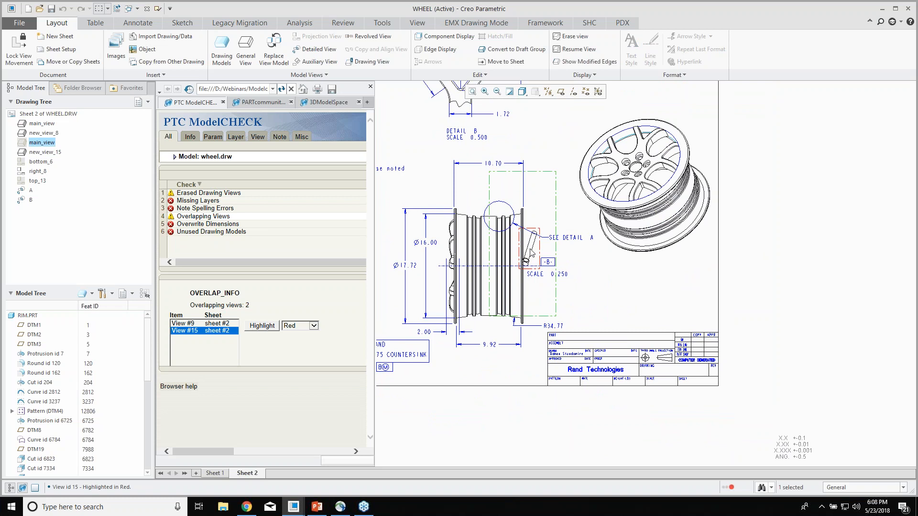
left_click(531, 250)
left_click_drag(530, 251, 634, 291)
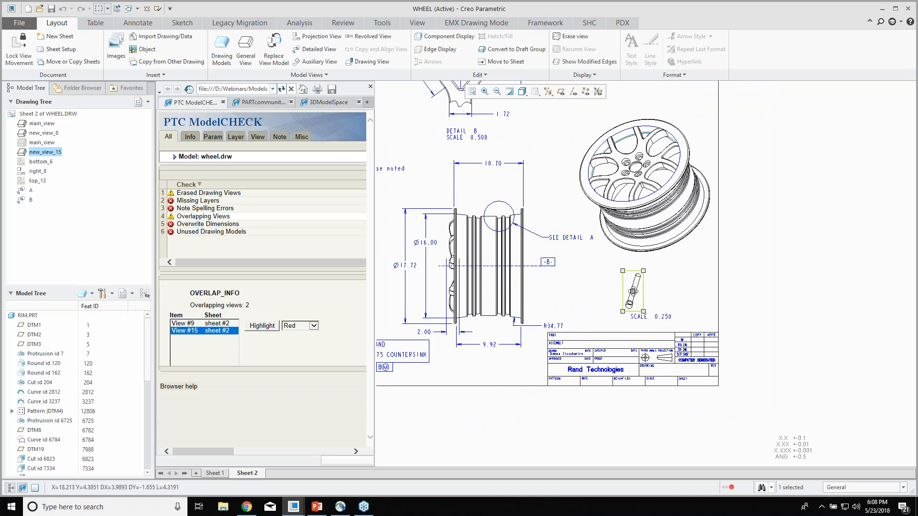
Look at the details of the Overwrite Dimensions and Erased Drawing Views checks.
scroll(717, 295, "down", 3)
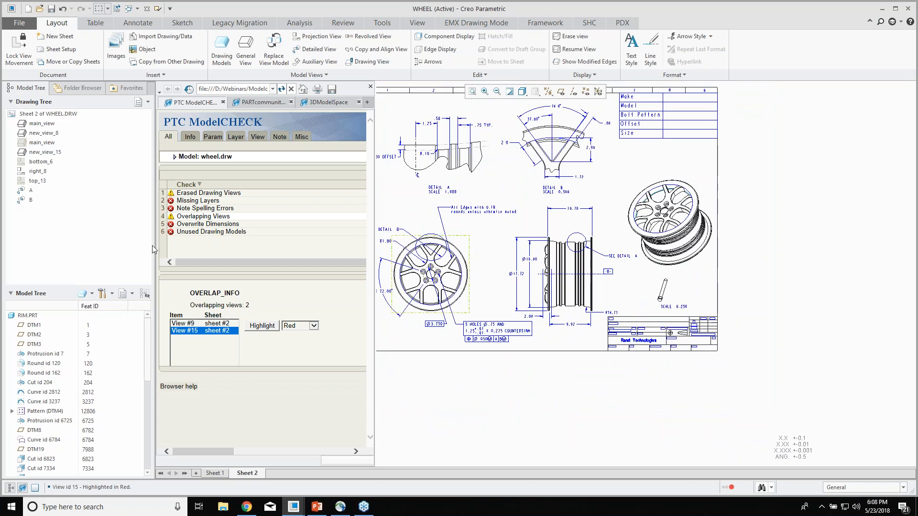
left_click(197, 225)
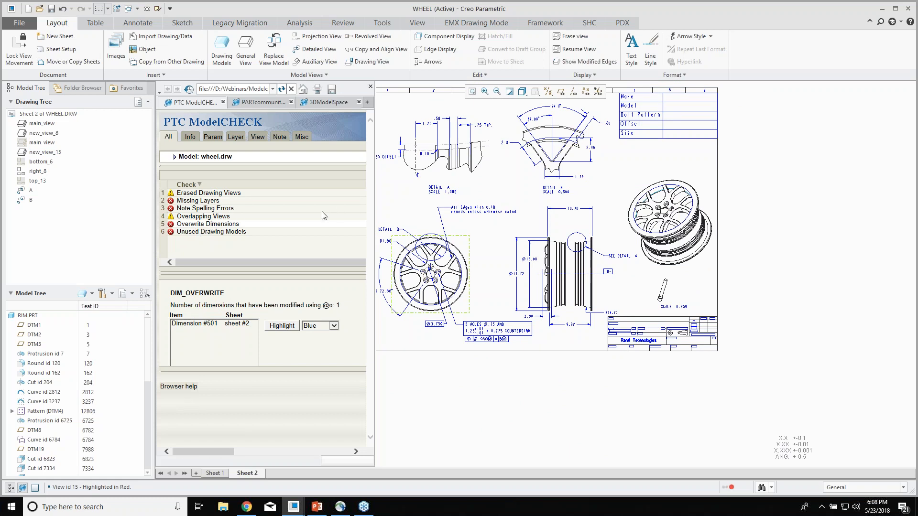
left_click(218, 194)
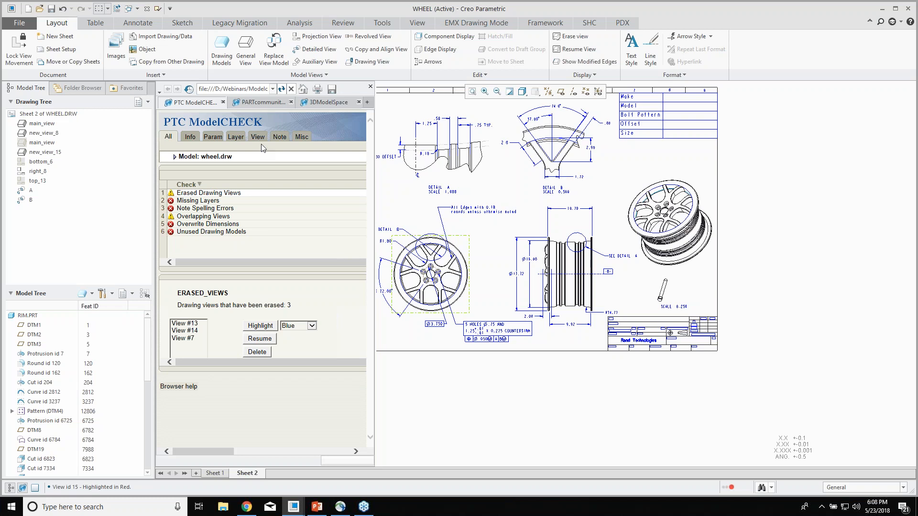
Open the ModelCHECK Configuration Tool from the environment options, widen its window and look over the config_init.mc settings.
left_click(19, 23)
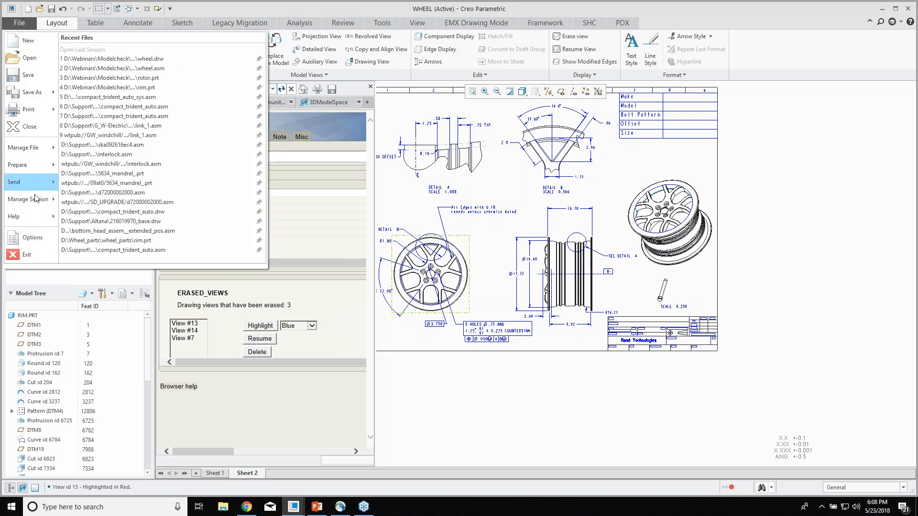
left_click(32, 238)
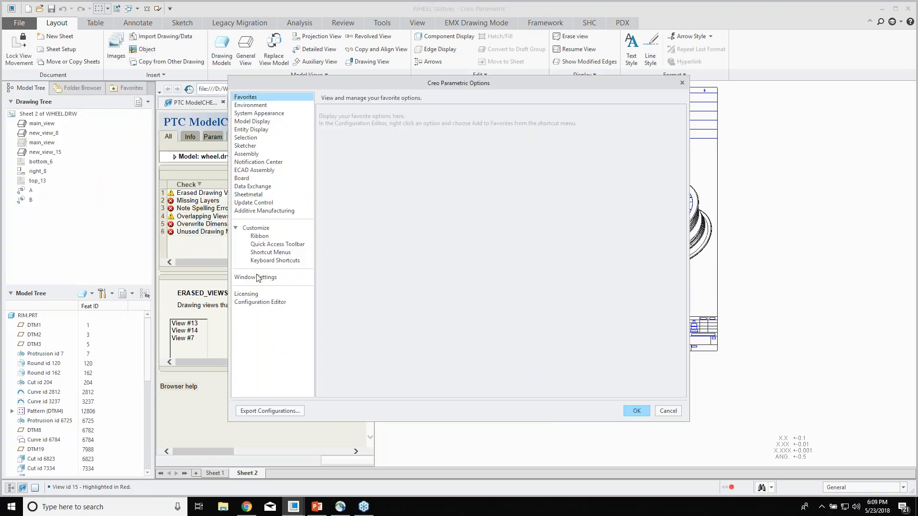
left_click(252, 105)
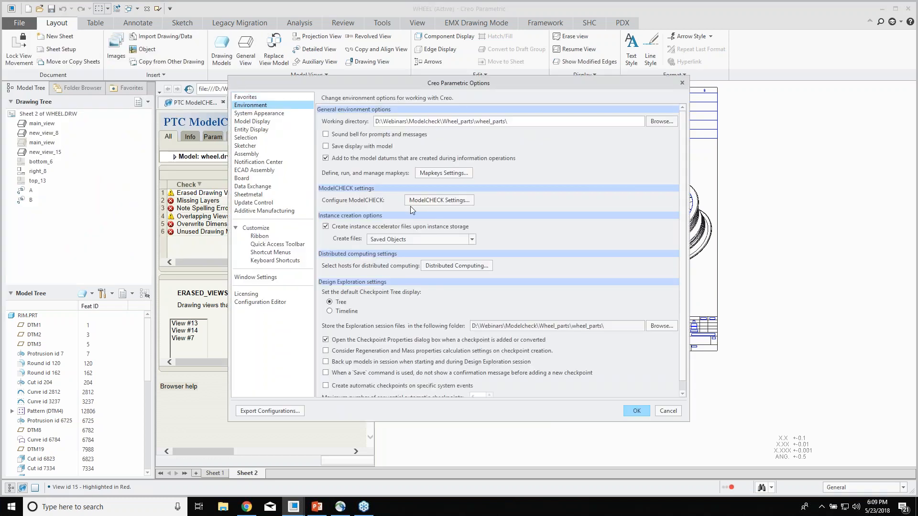
left_click(425, 201)
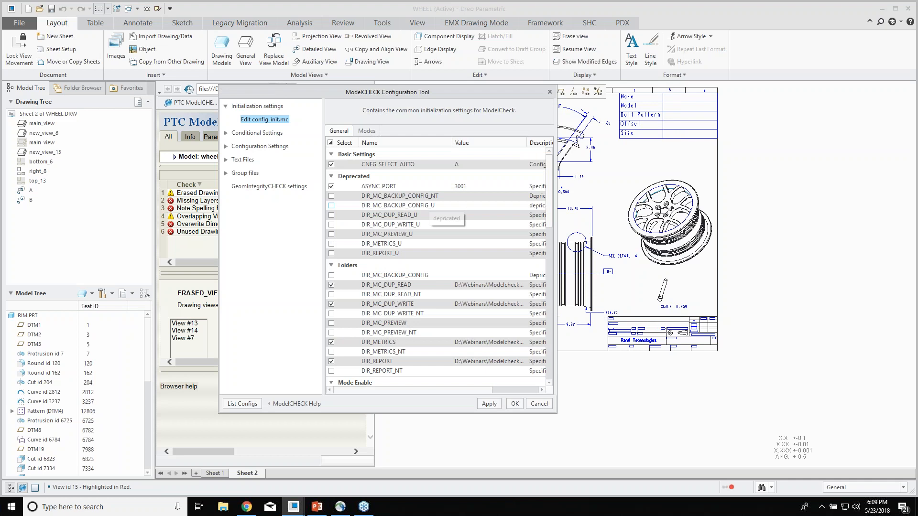
left_click_drag(556, 306, 676, 306)
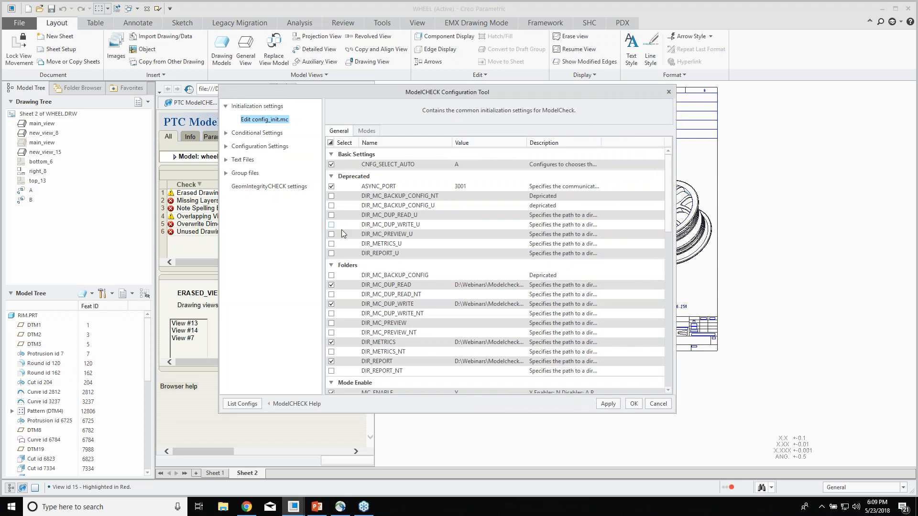
scroll(420, 240, "down", 1)
scroll(420, 240, "up", 1)
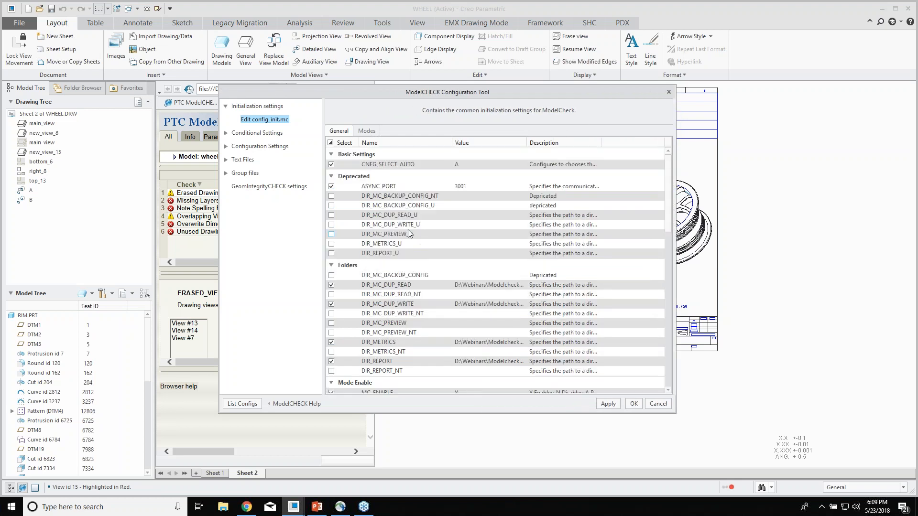
Open demo_checks.mch from the configuration check files and look through its check list as far as the Drawing and Family Tables checks.
left_click(228, 147)
left_click(253, 162)
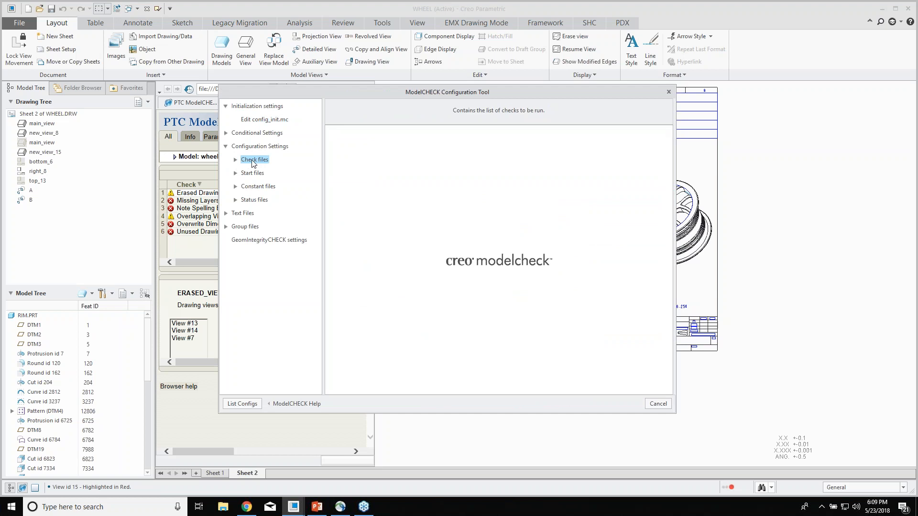
left_click(235, 160)
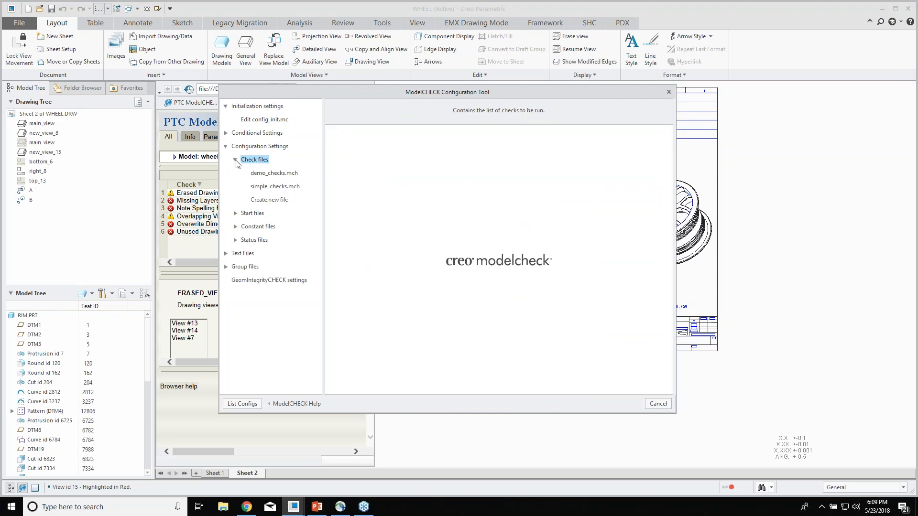
left_click(264, 174)
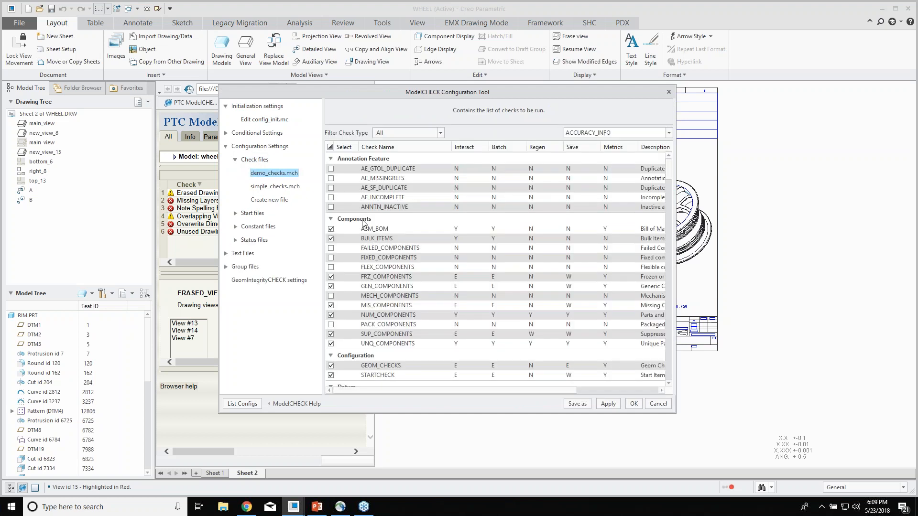
scroll(391, 229, "down", 8)
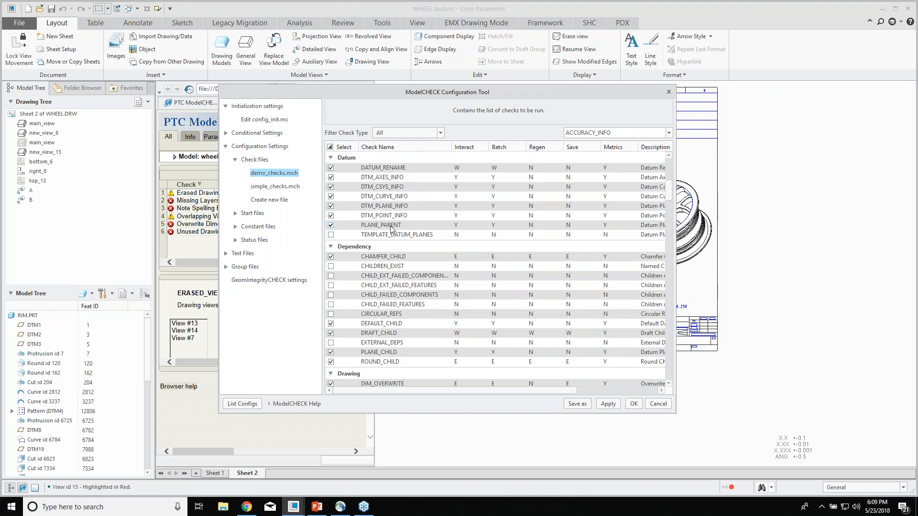
scroll(391, 229, "down", 3)
scroll(363, 293, "down", 2)
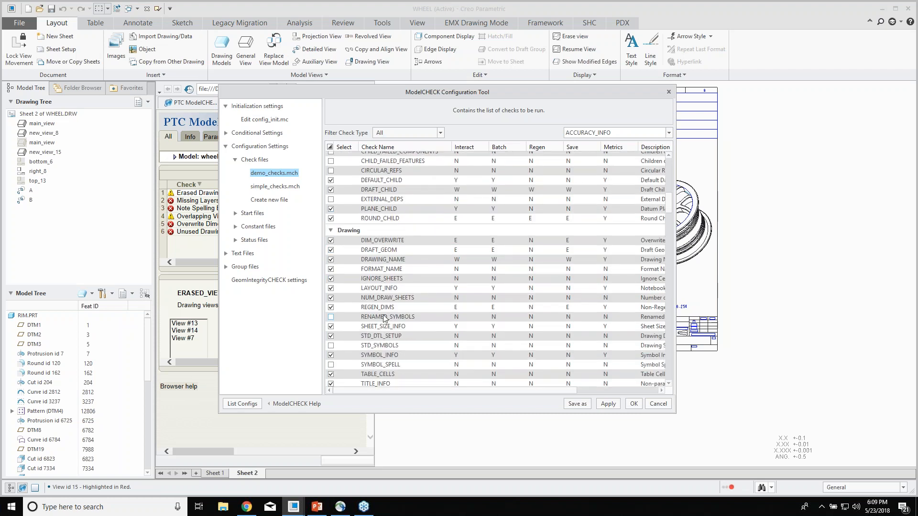
scroll(385, 263, "down", 2)
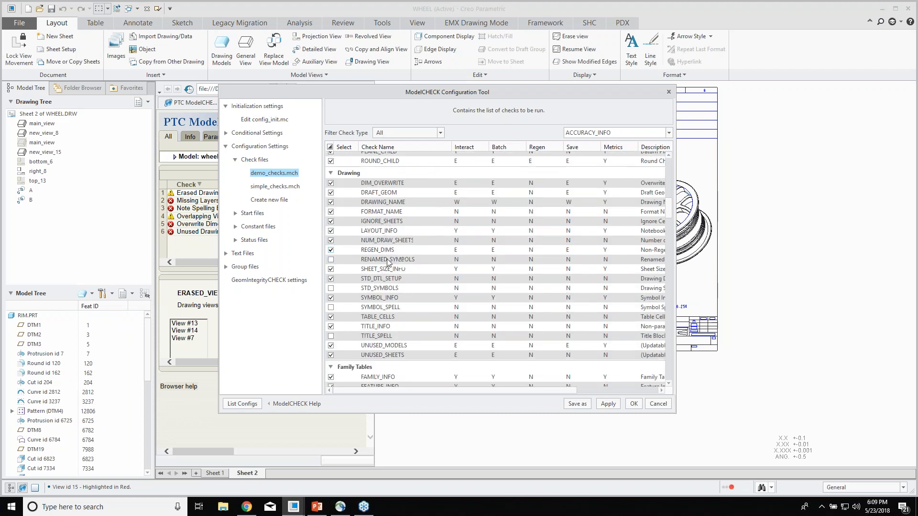
scroll(388, 263, "down", 1)
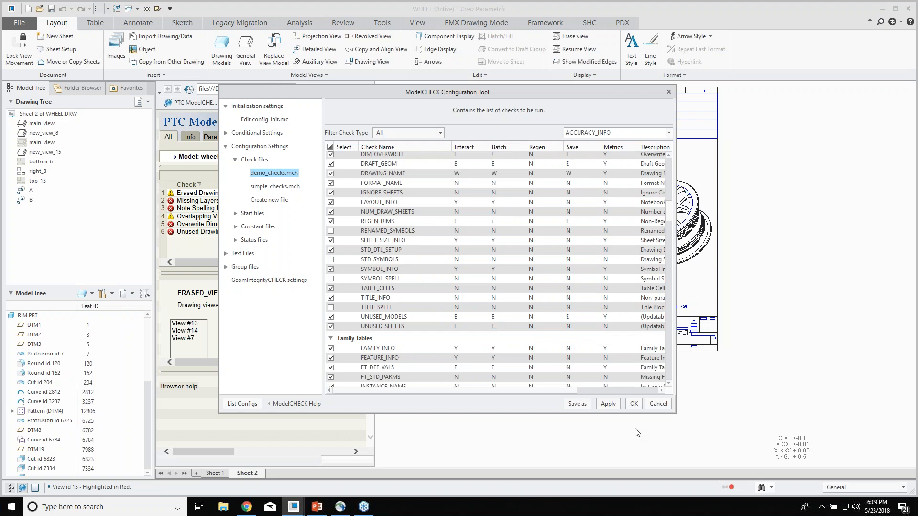
Close the ModelCHECK Configuration Tool without saving, confirm the cancellation, and close the embedded browser with the ModelCHECK report.
left_click(657, 405)
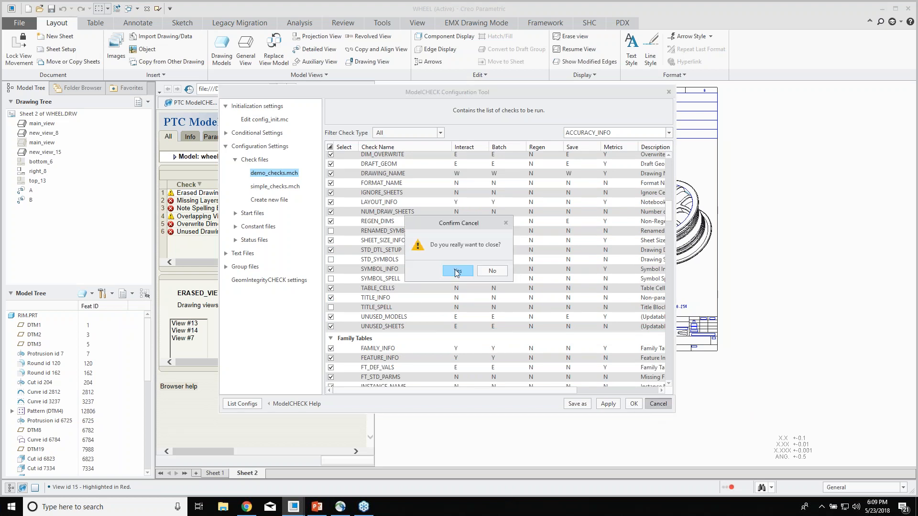
key("Return")
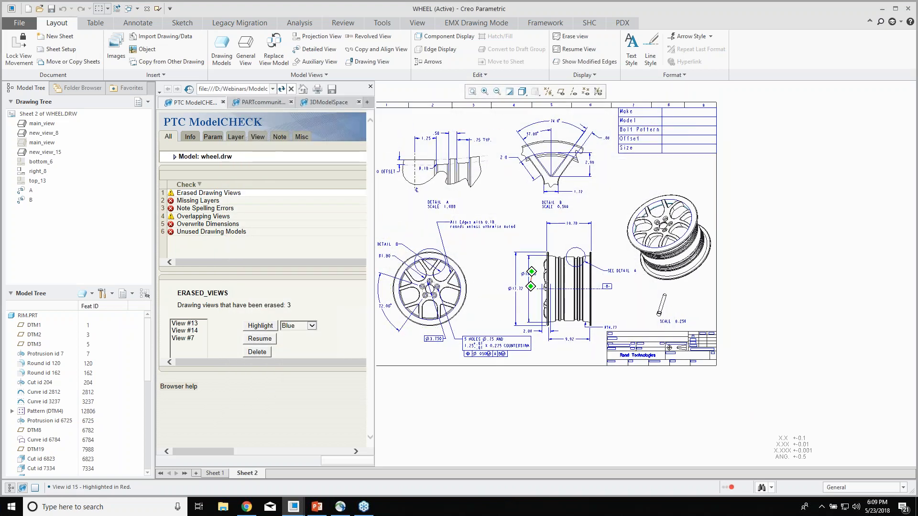
left_click(370, 87)
middle_click_drag(498, 172, 411, 164)
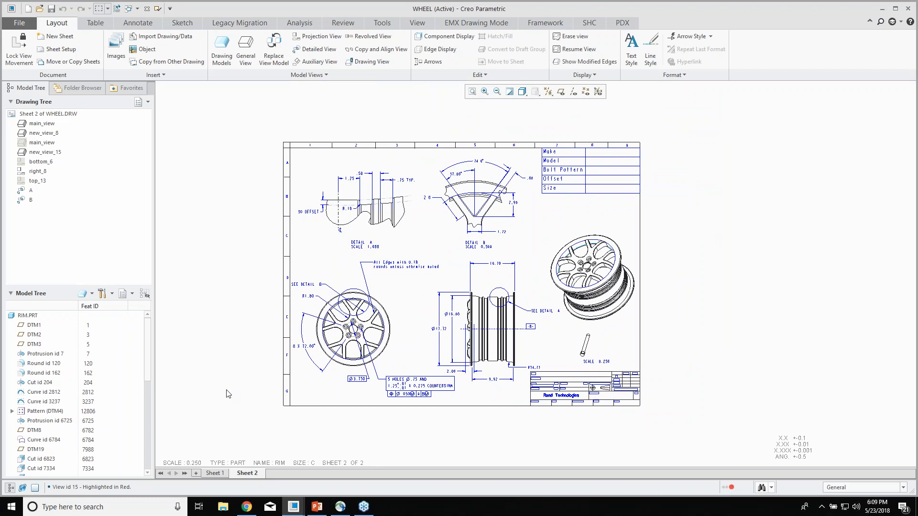
Switch to the PowerPoint presentation Boundary_Webinar ModelCheck.ppt and show the Contact Information slide.
left_click(317, 508)
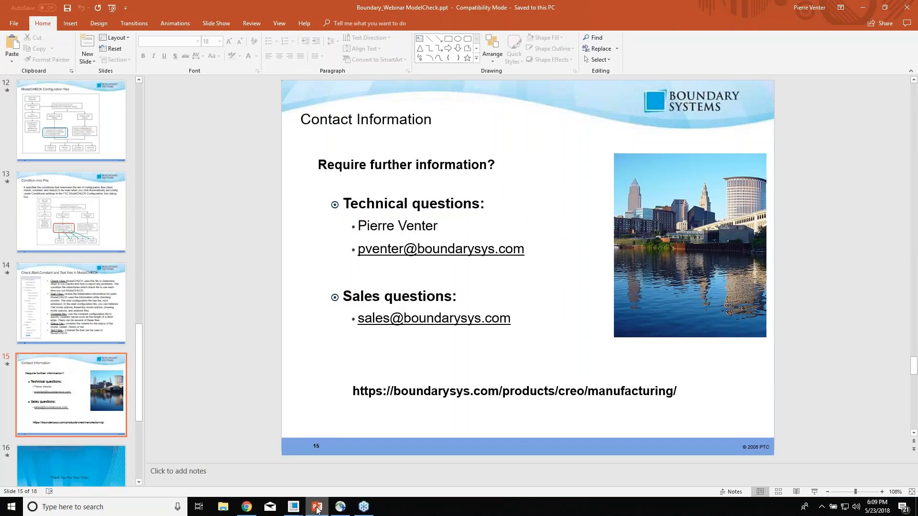
left_click(482, 232)
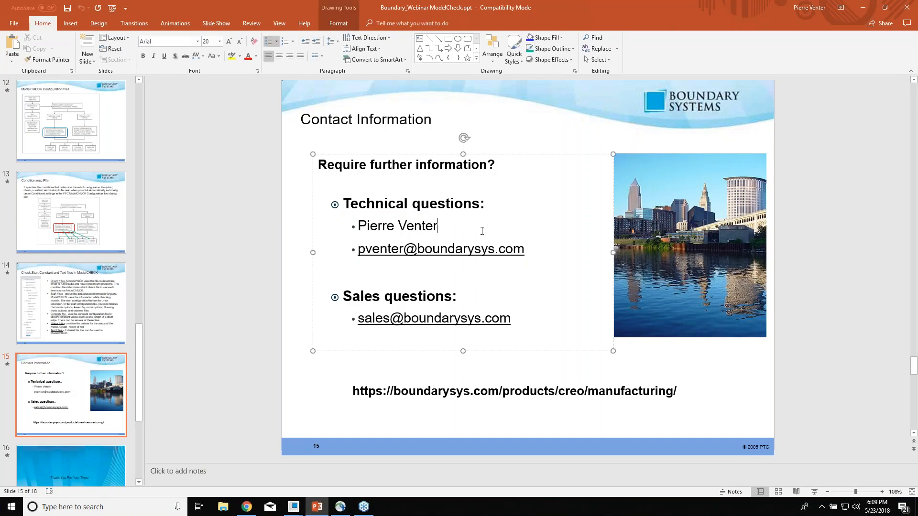